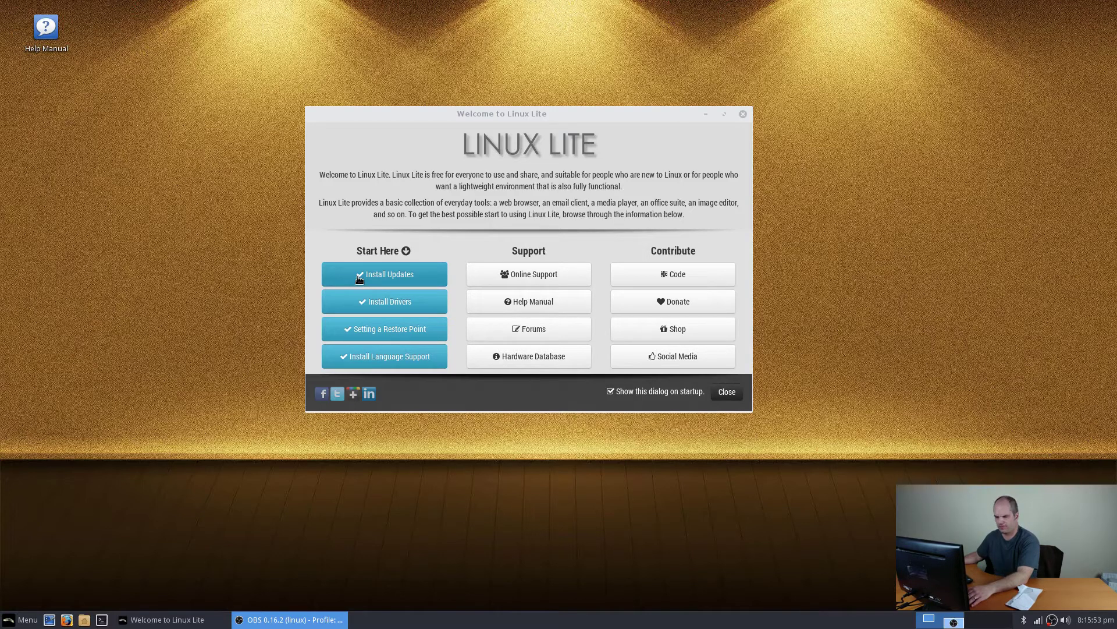
Open the Starting with Linux Lite guide and enlarge the welcome window.
click(360, 279)
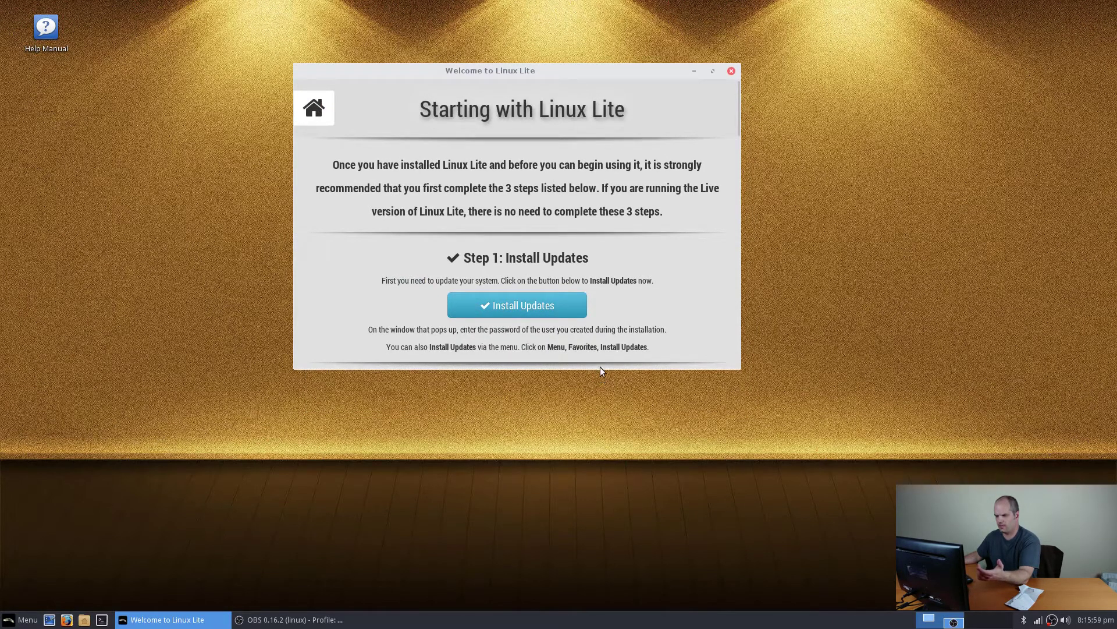
drag(599, 369, 599, 515)
Authenticate Linux Lite Updates, scroll through the 21 available updates, and cancel.
click(508, 312)
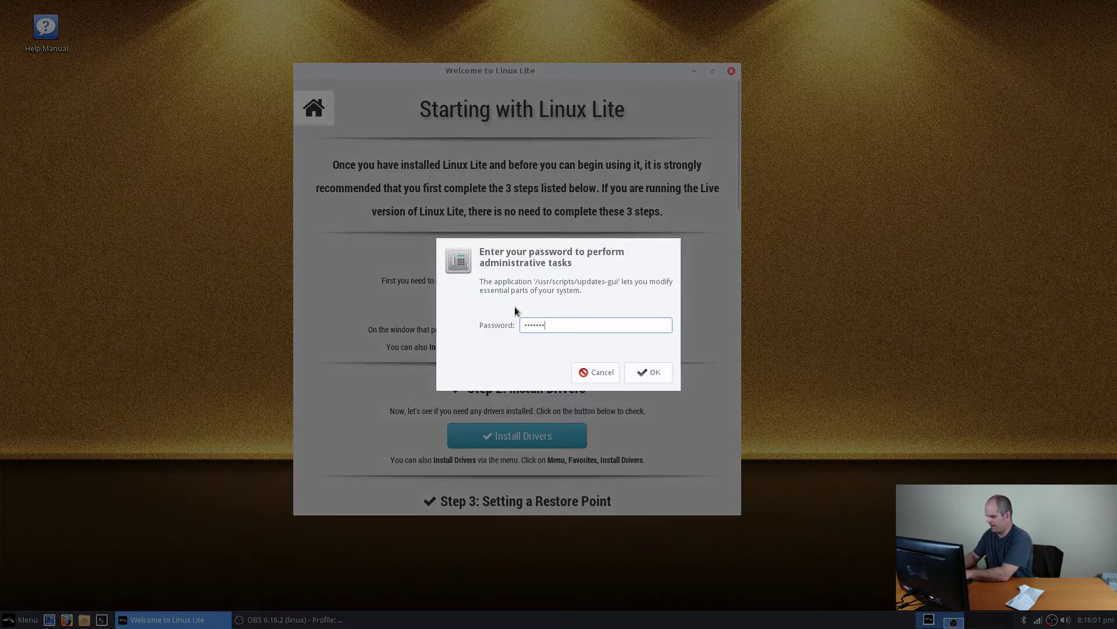
text(••)
key(Return)
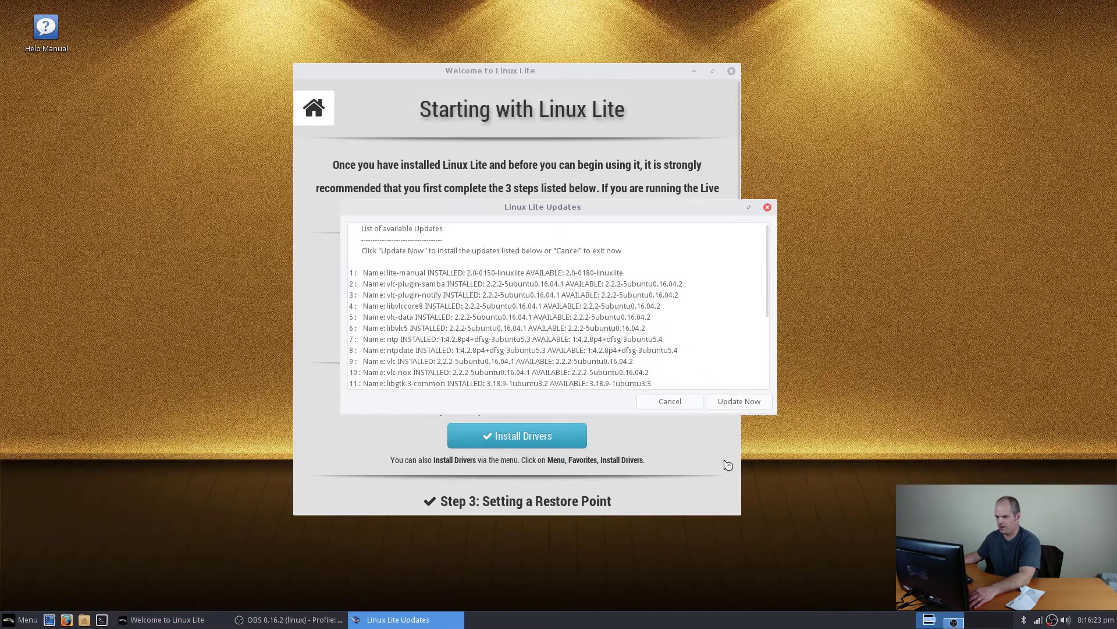
drag(771, 282, 766, 353)
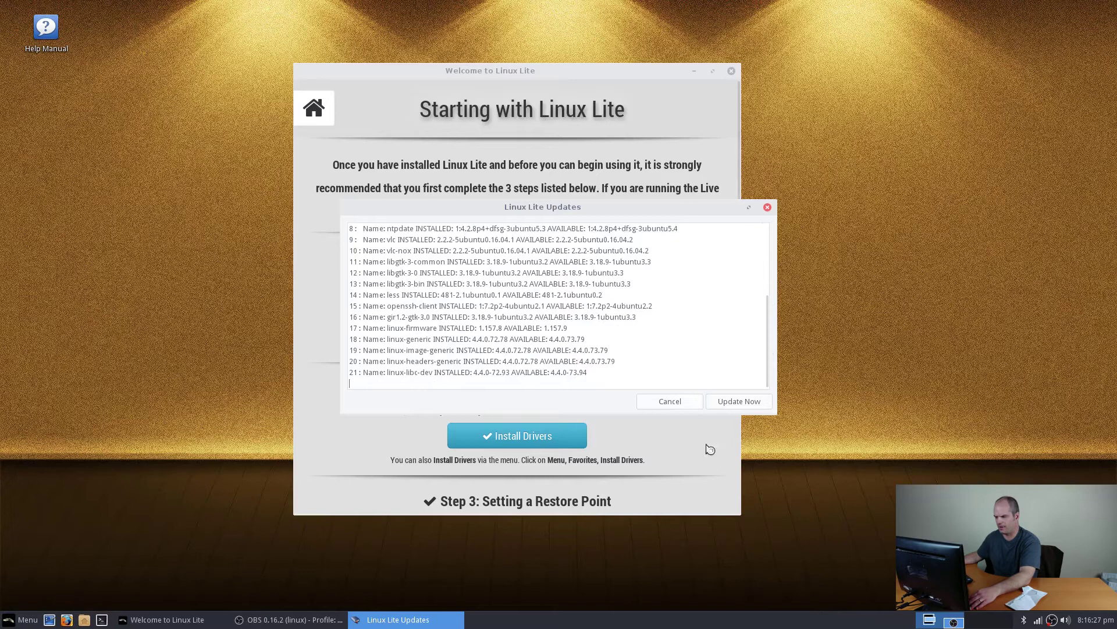
click(679, 401)
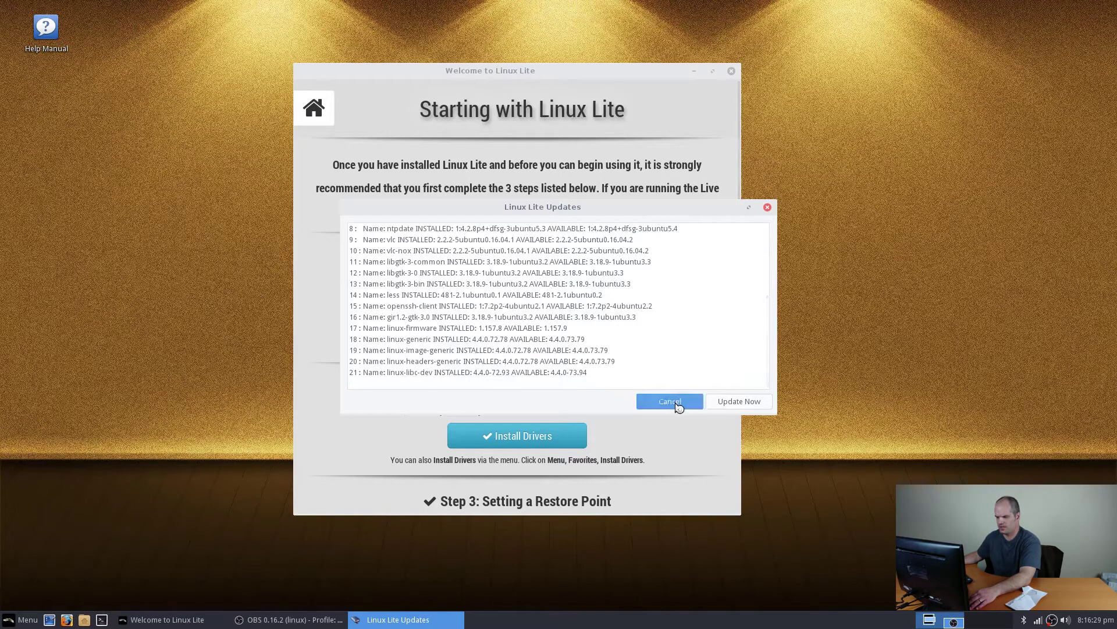
Dismiss the cancelled notice, confirm 1 proprietary driver (Intel microcode) in use, and close Software & Updates.
click(621, 341)
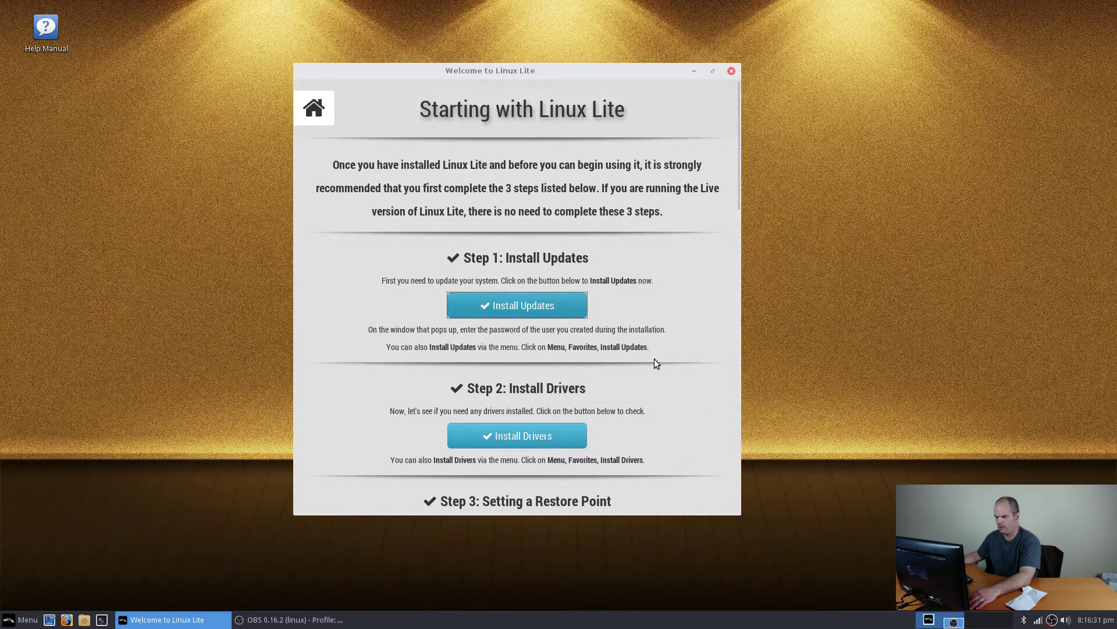
scroll(656, 358, down, 3)
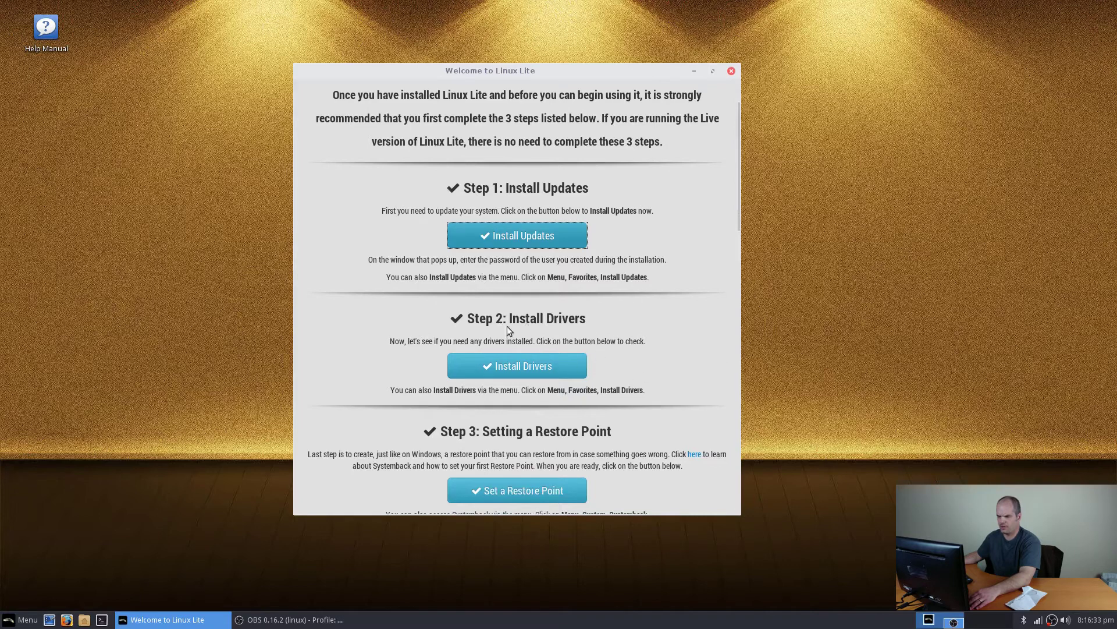
click(543, 373)
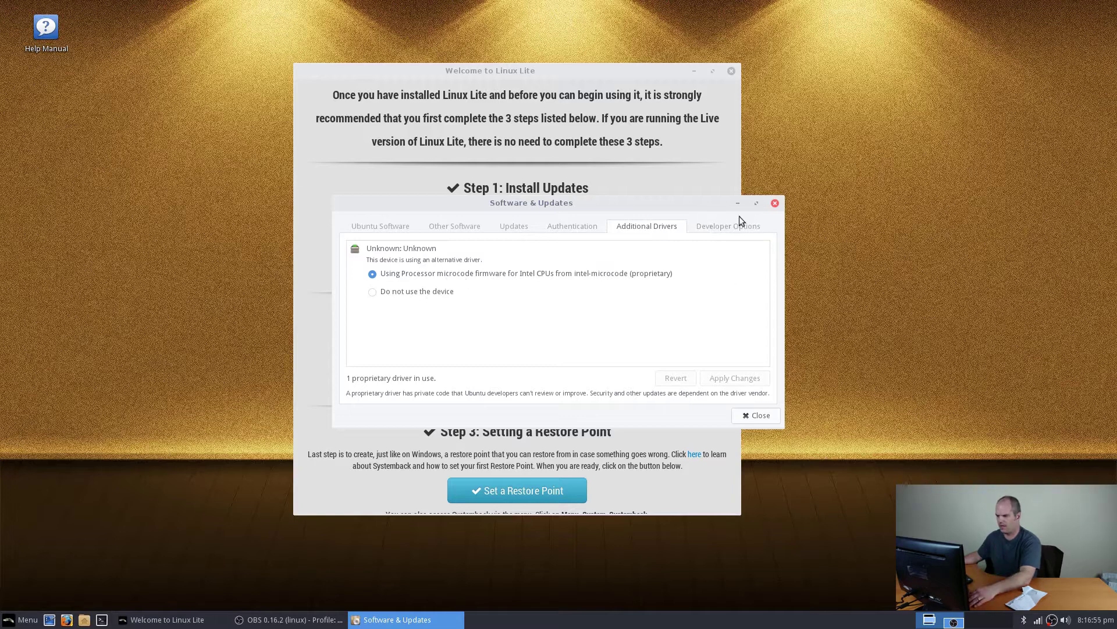
click(774, 203)
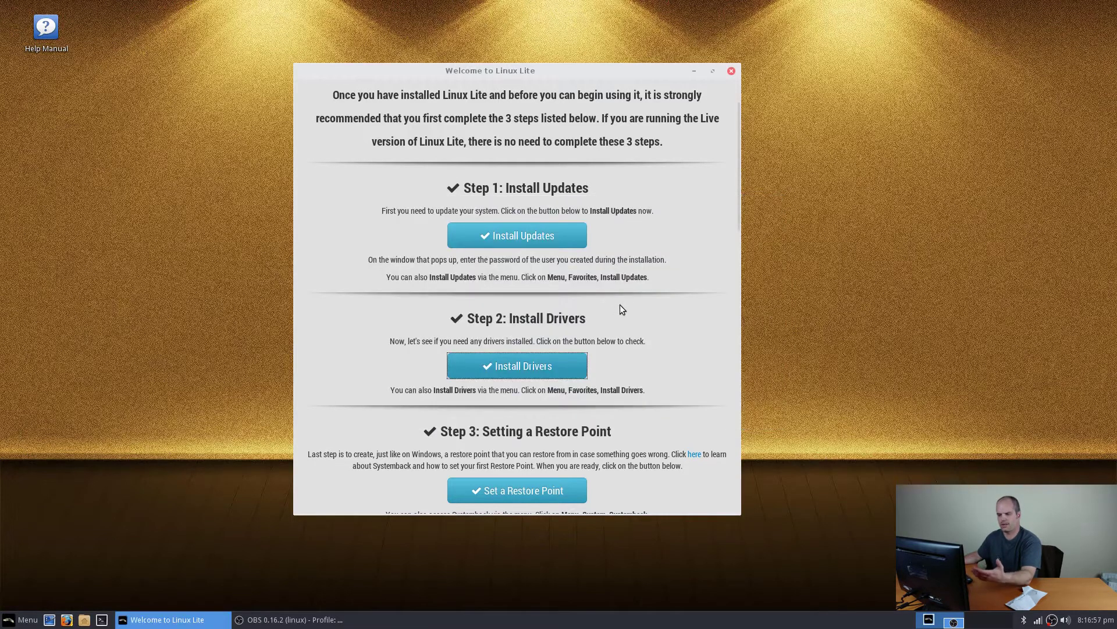
scroll(620, 308, down, 3)
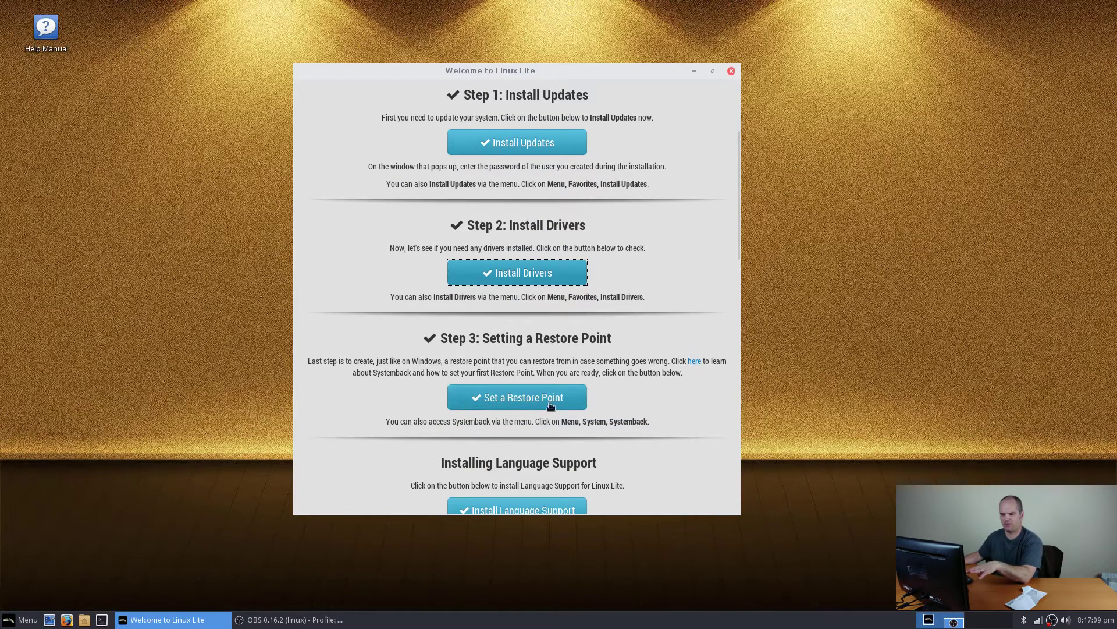
Open Systemback with the admin password, then tick and untick the 2017-04-08,16.54.44 restore point.
click(519, 398)
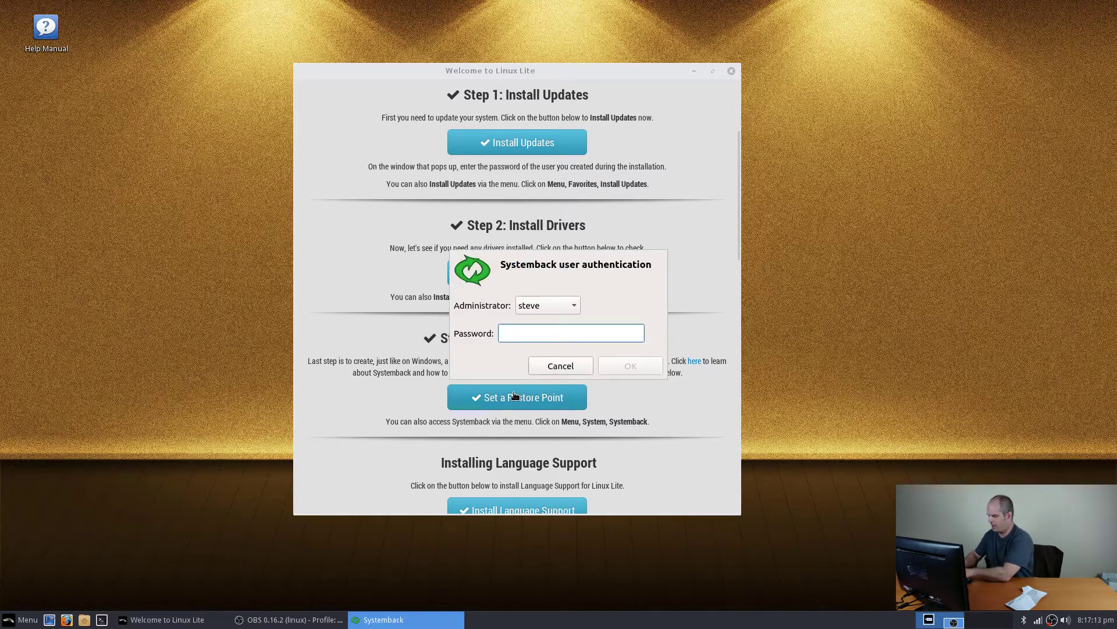
text(●●●●●●●●●●●)
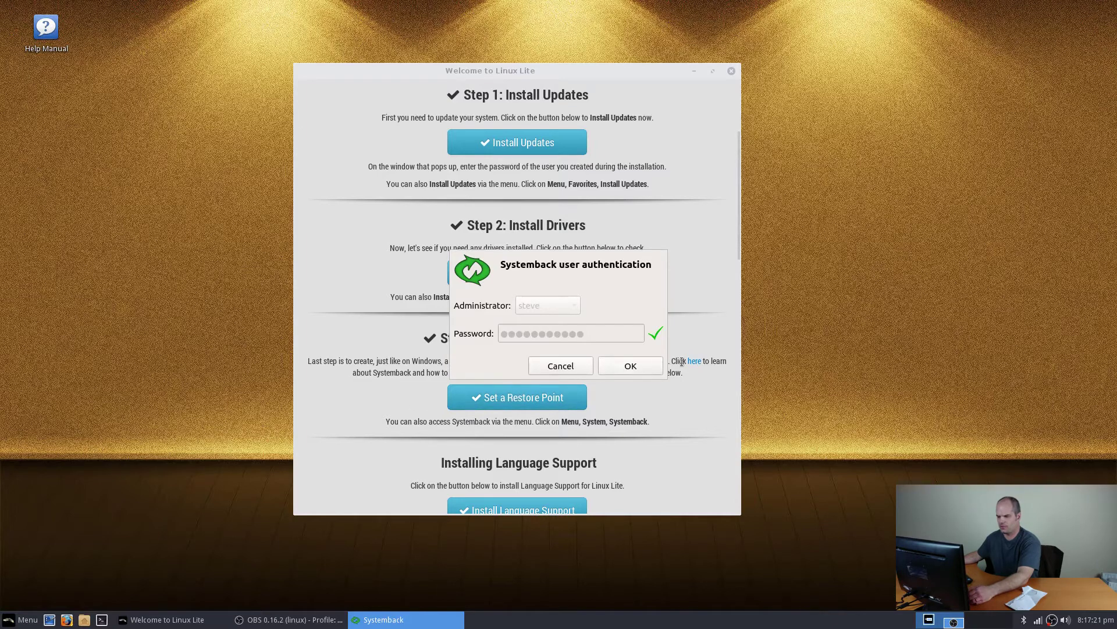
click(628, 368)
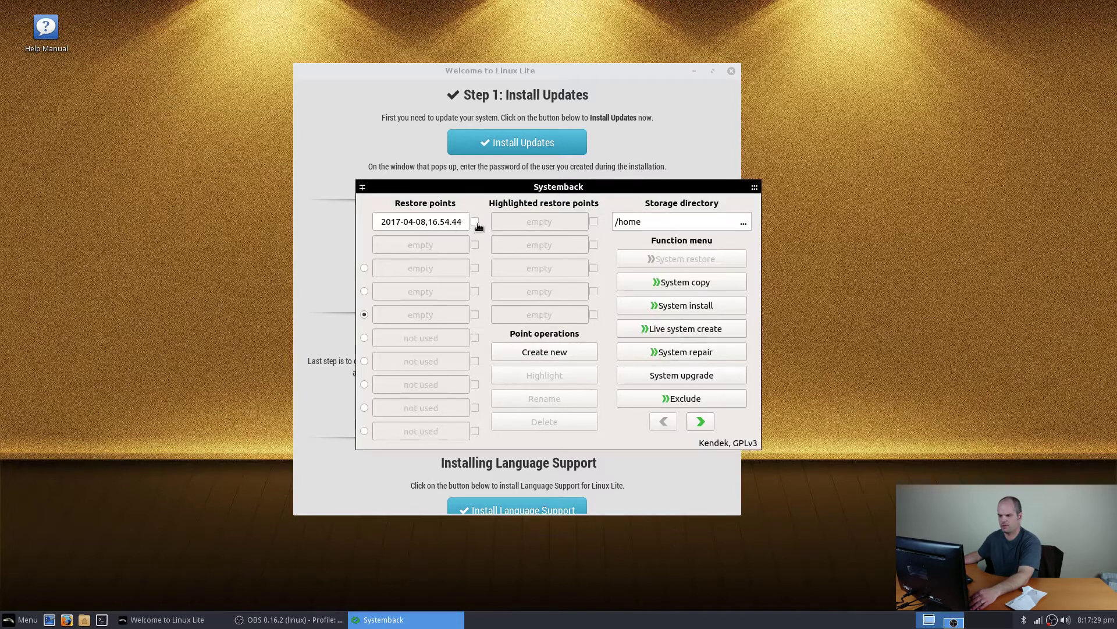
click(476, 222)
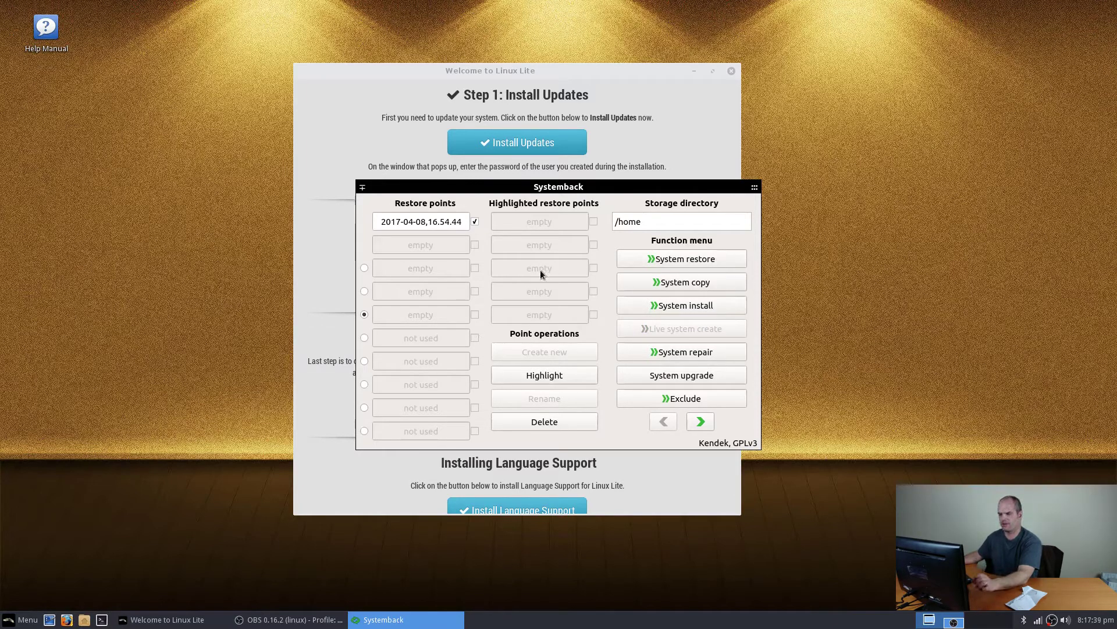
mouse_move(750, 195)
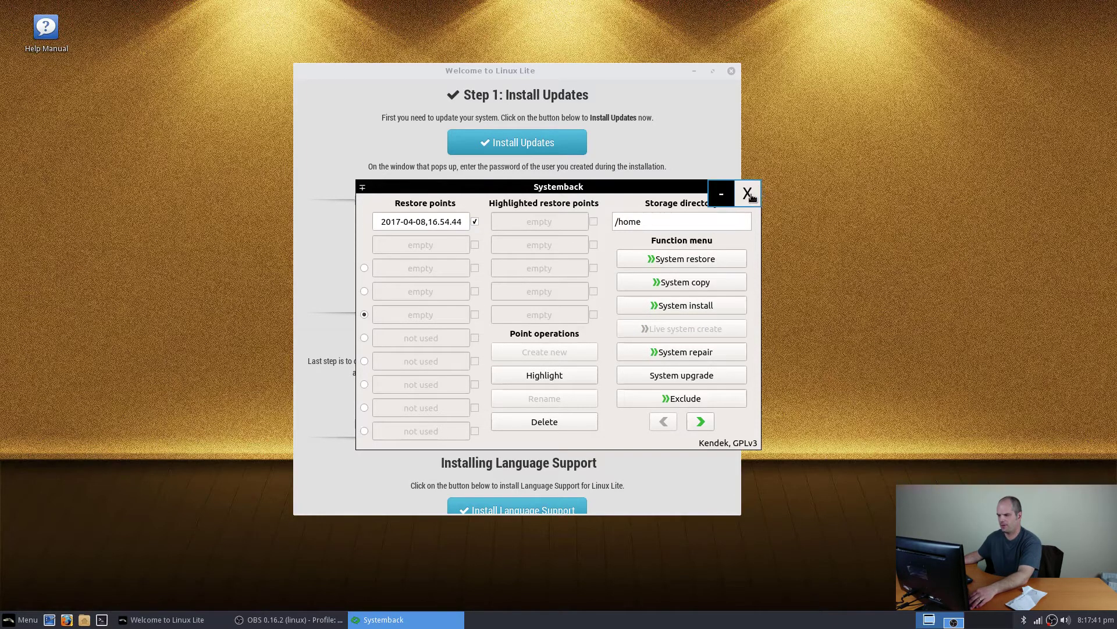
click(474, 221)
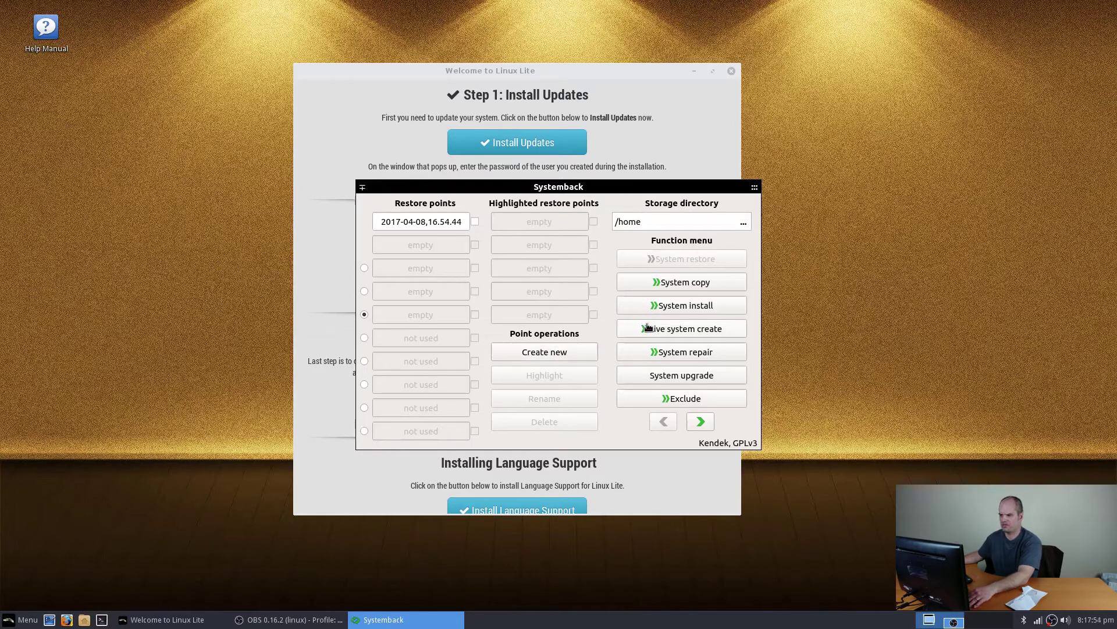
Close Systemback and scroll the Welcome guide past Upgrading down to Lite Software.
click(754, 188)
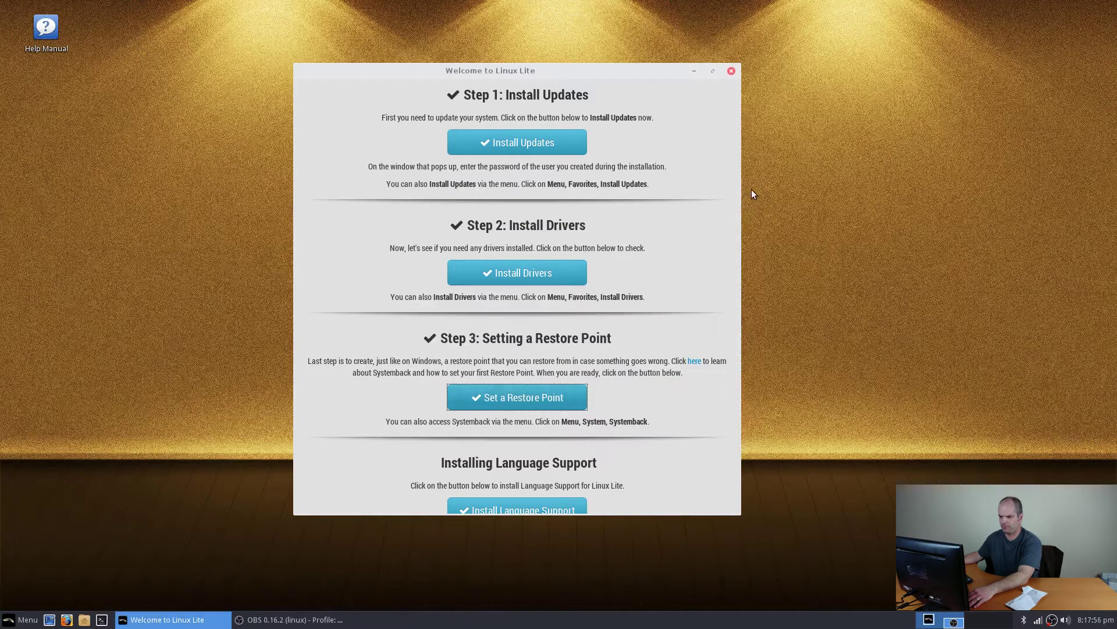
scroll(668, 376, down, 5)
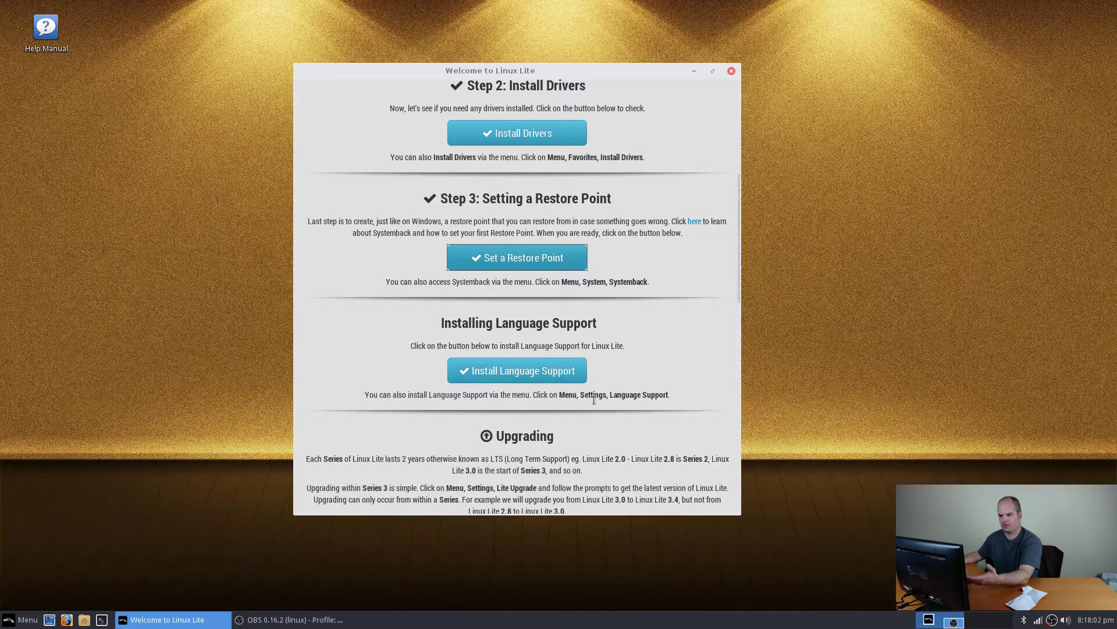
scroll(516, 394, down, 5)
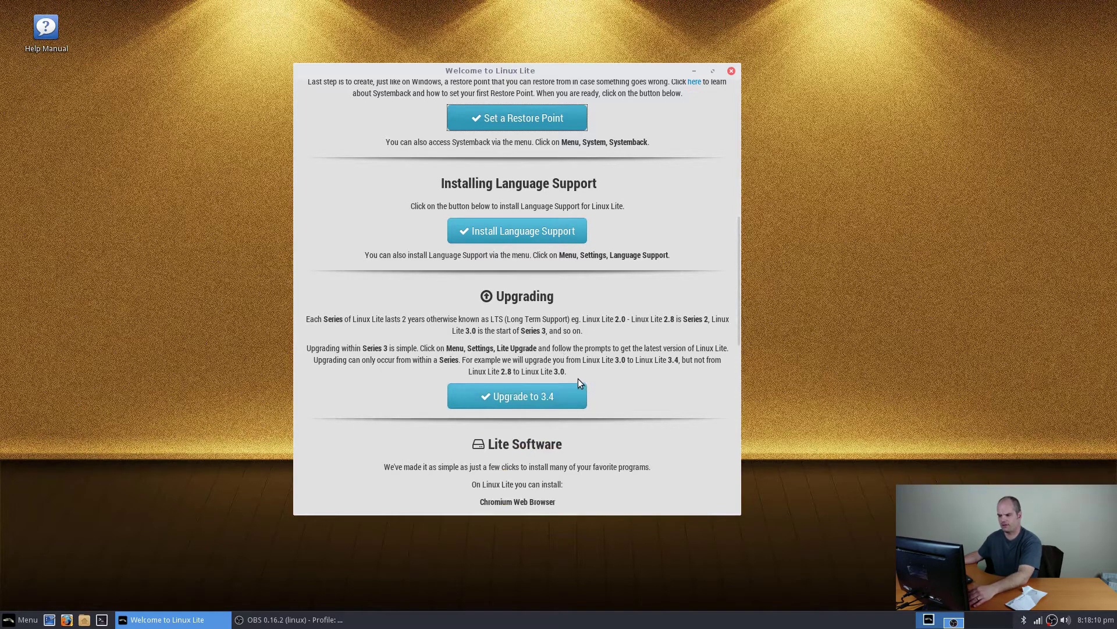
scroll(637, 425, down, 3)
scroll(641, 422, down, 4)
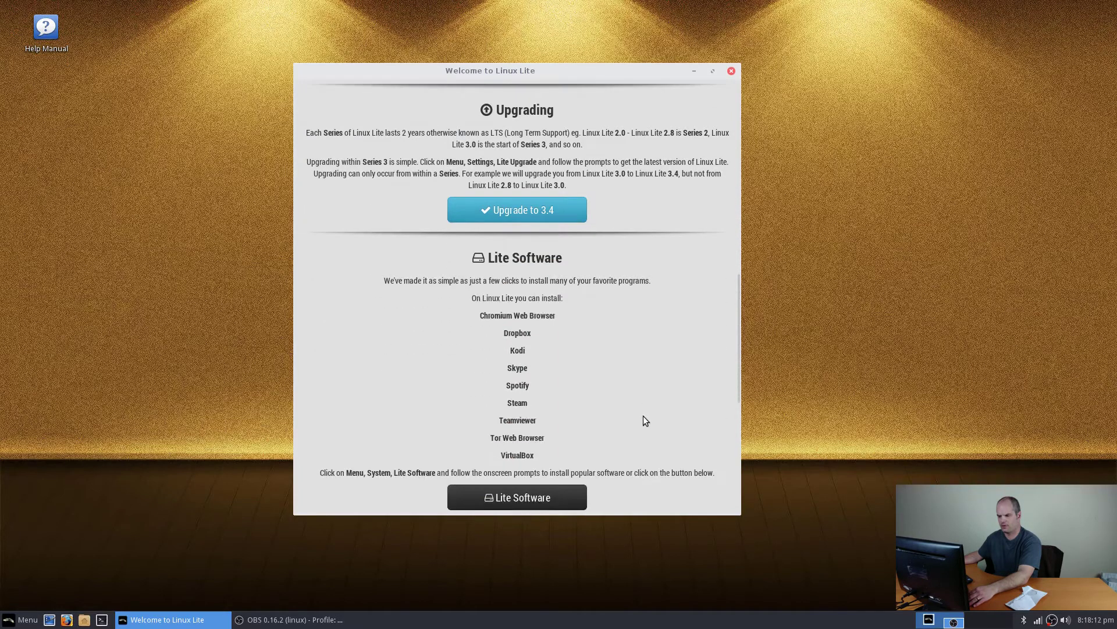
scroll(646, 416, down, 1)
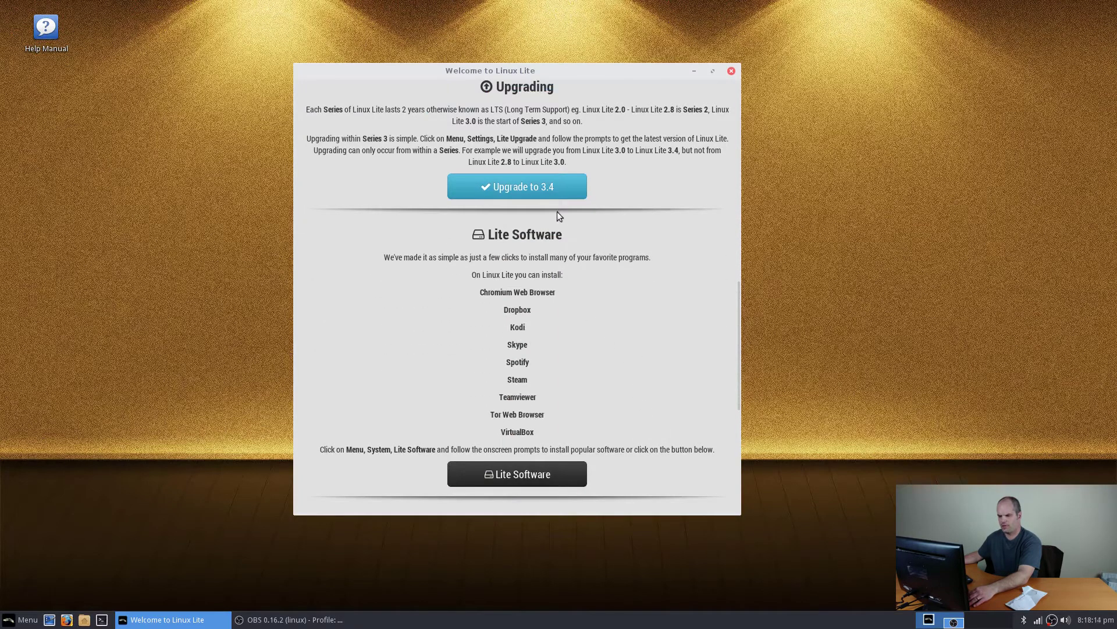
scroll(573, 420, down, 3)
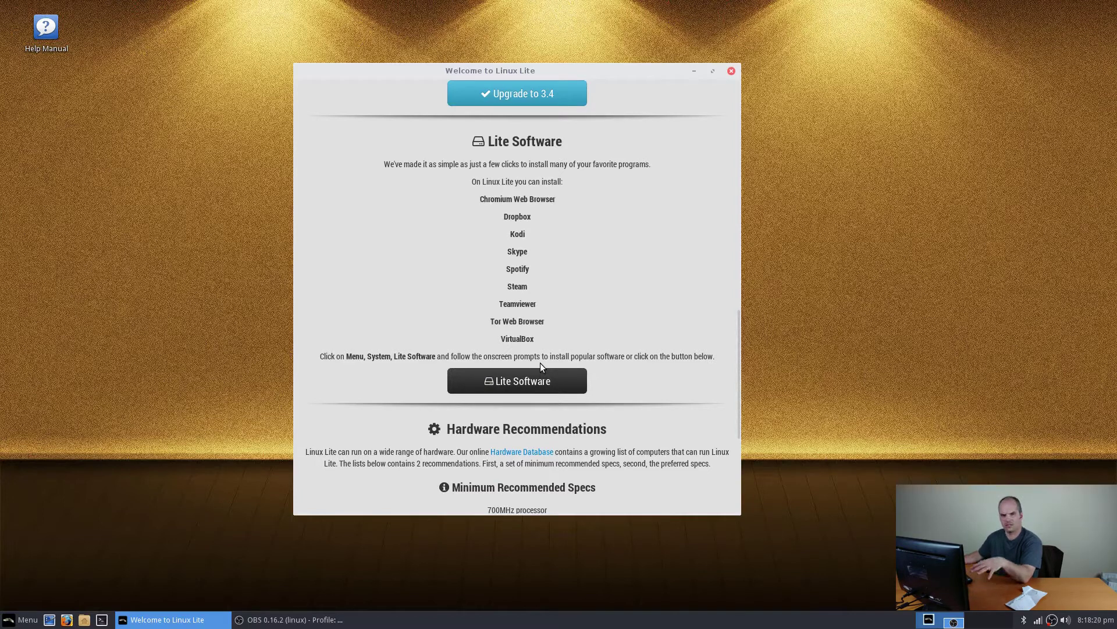
click(28, 620)
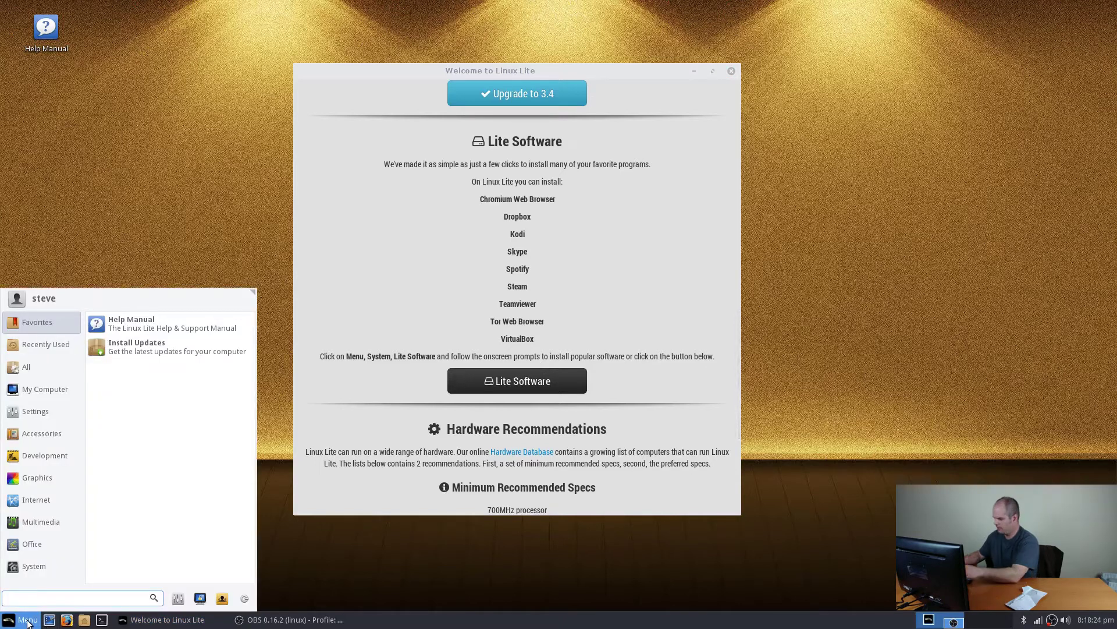
text(lite)
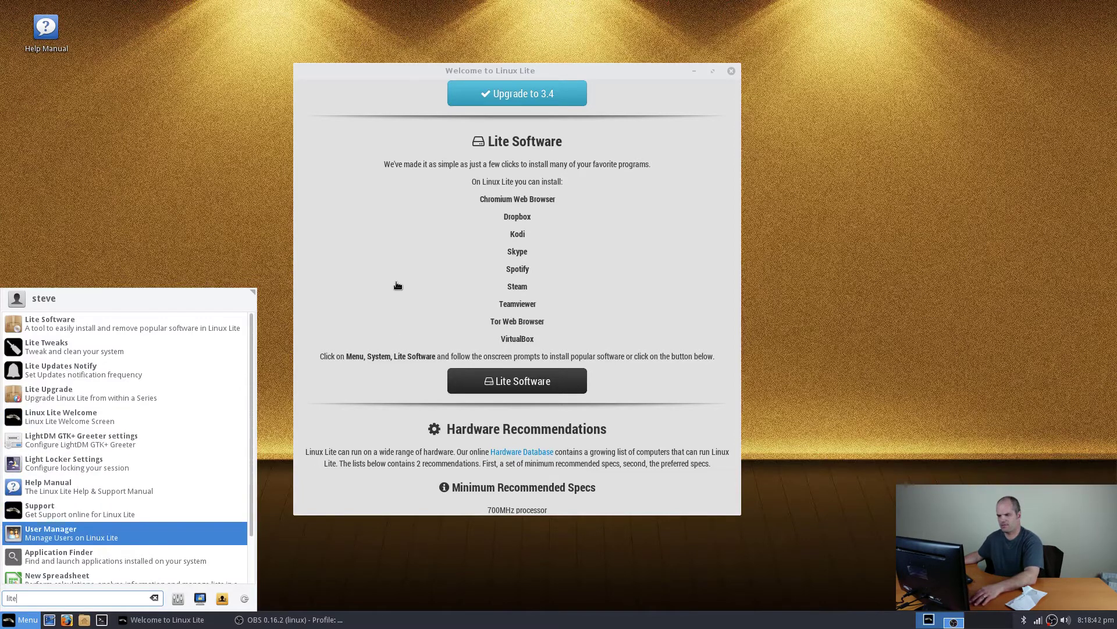
Launch Lite Software with the admin password, update its sources, and choose Install Software.
click(708, 383)
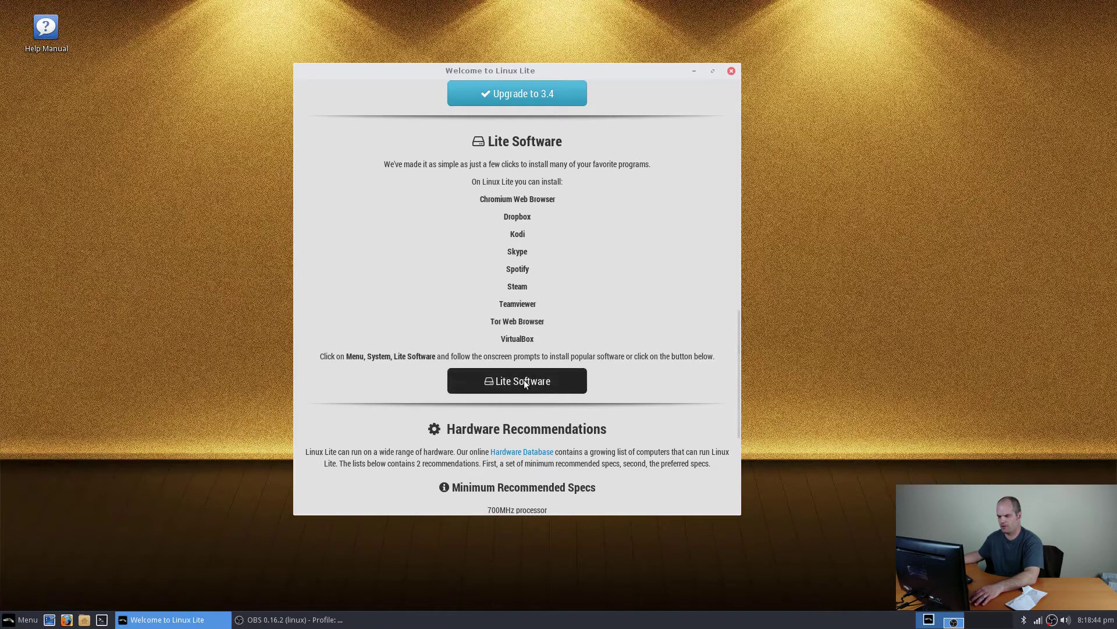
click(524, 382)
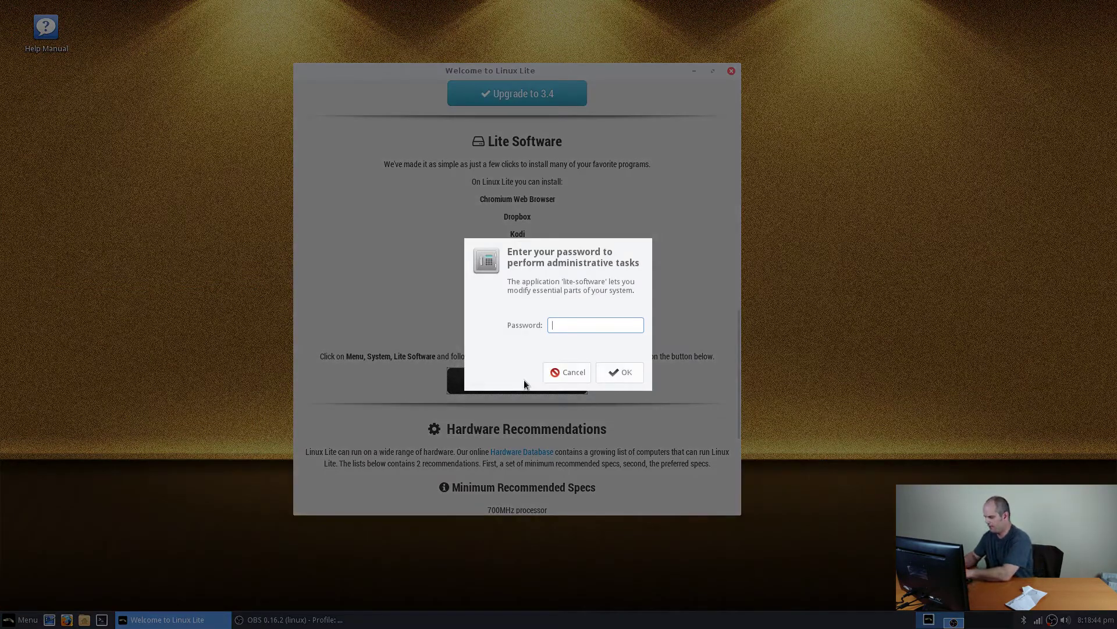
text(••••••••)
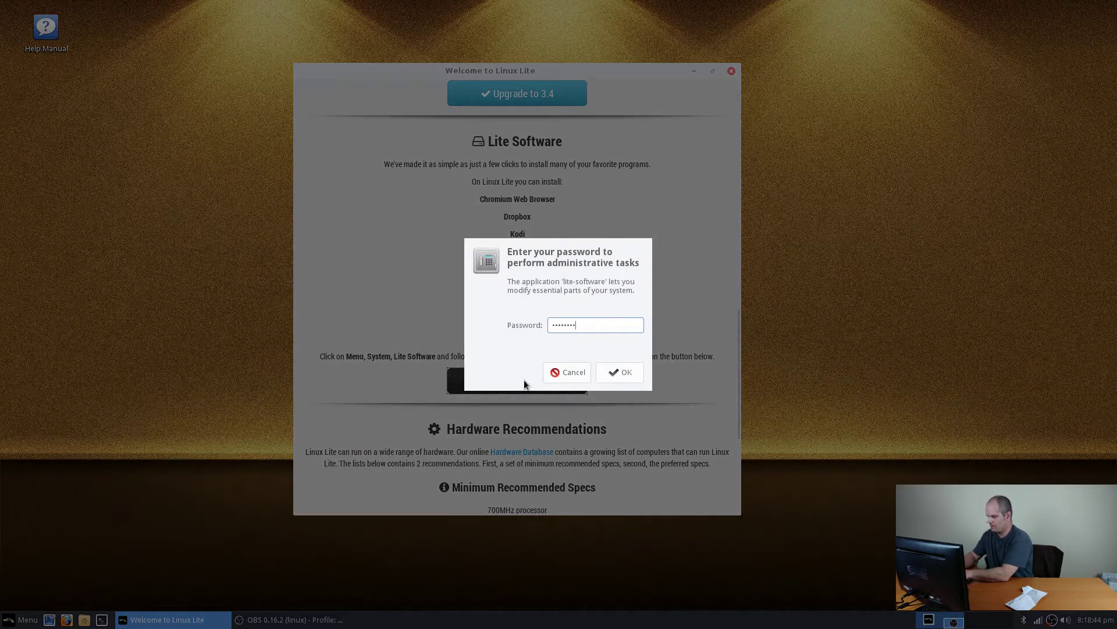
text(••)
key(Return)
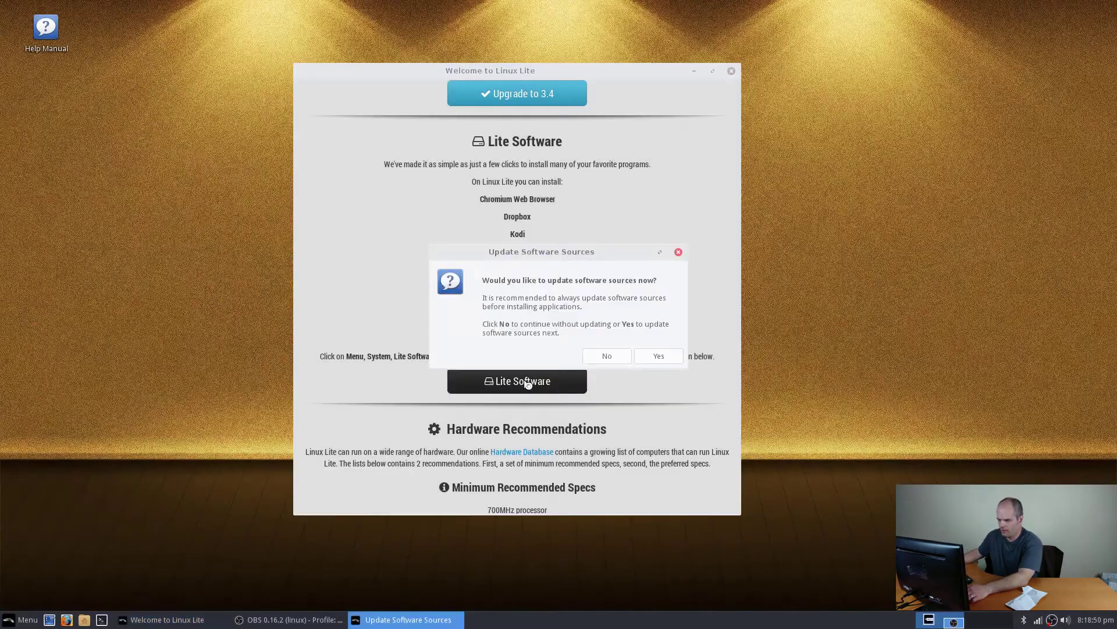
click(659, 357)
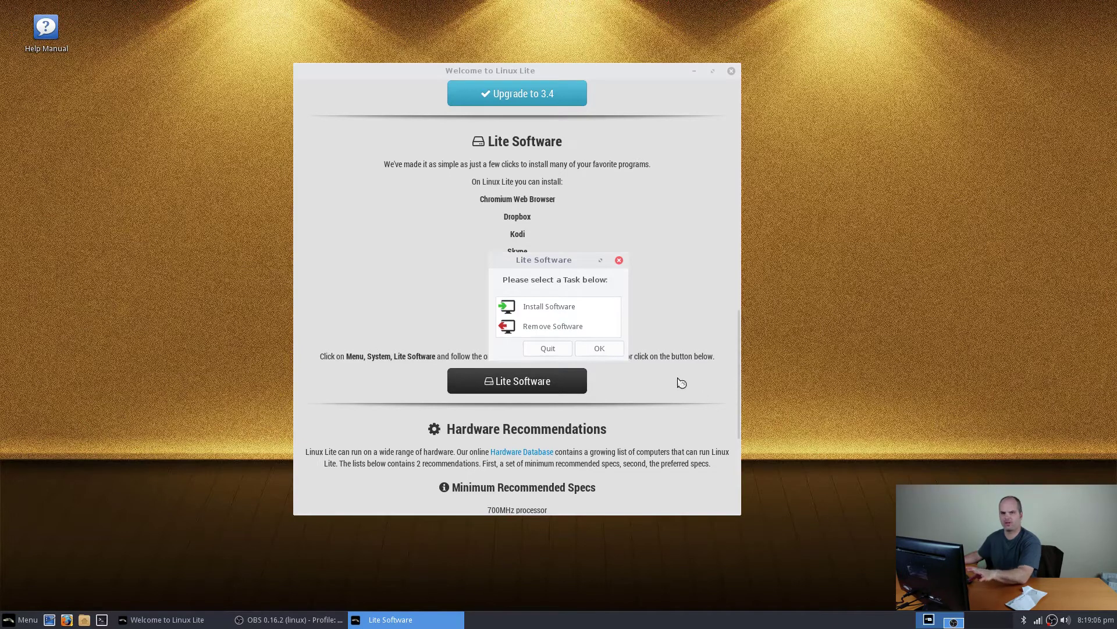
click(554, 311)
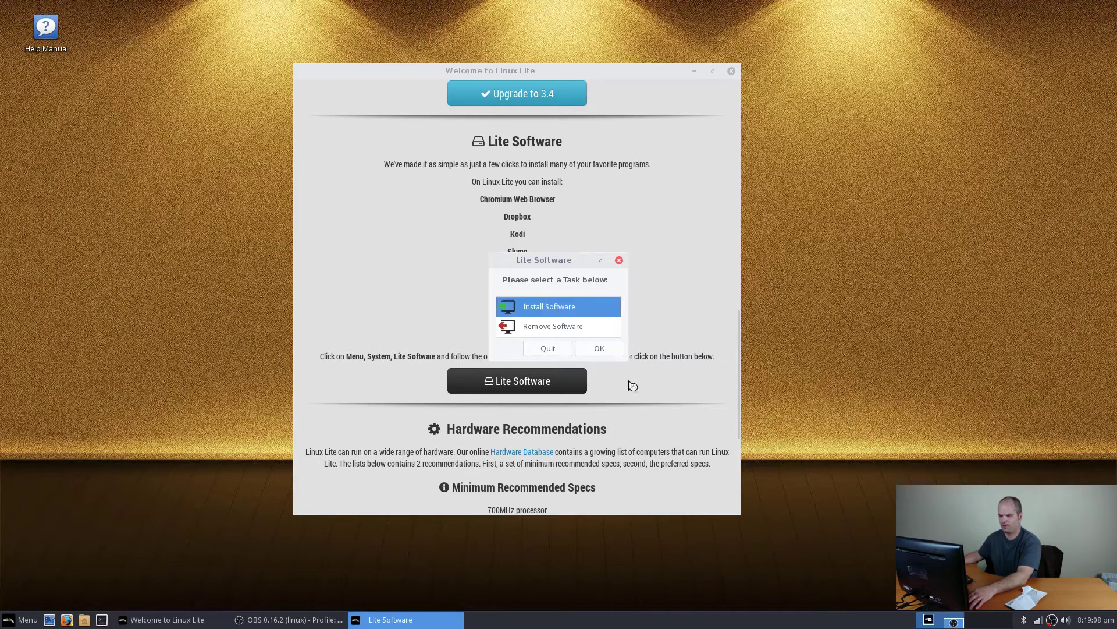
Confirm the Install Software task to list the 27 programs from Audacity to Wine.
click(600, 349)
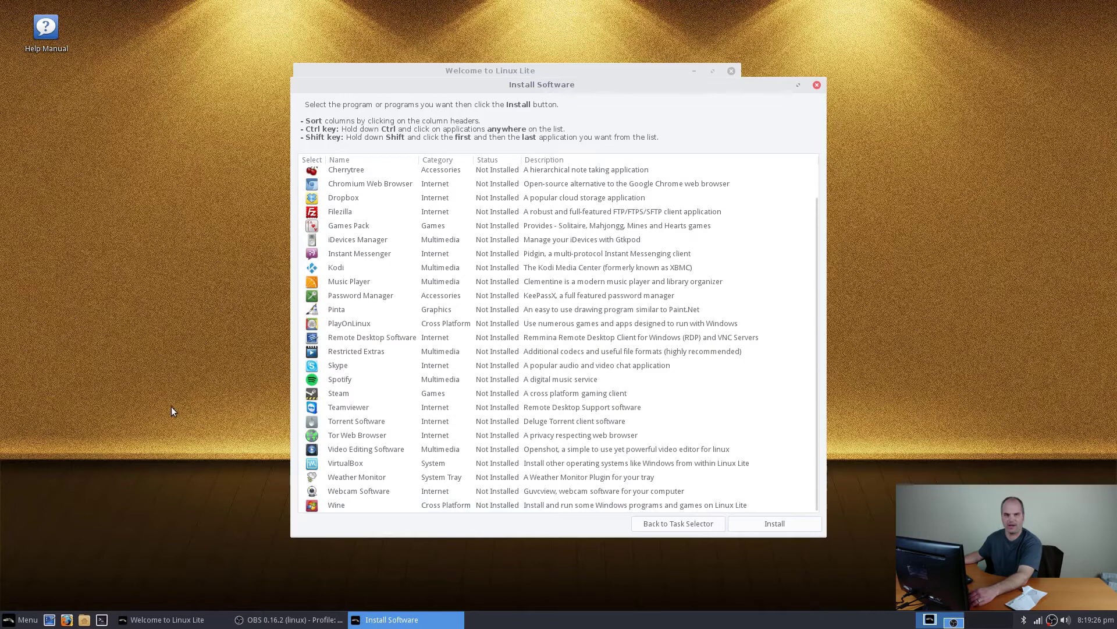
click(19, 621)
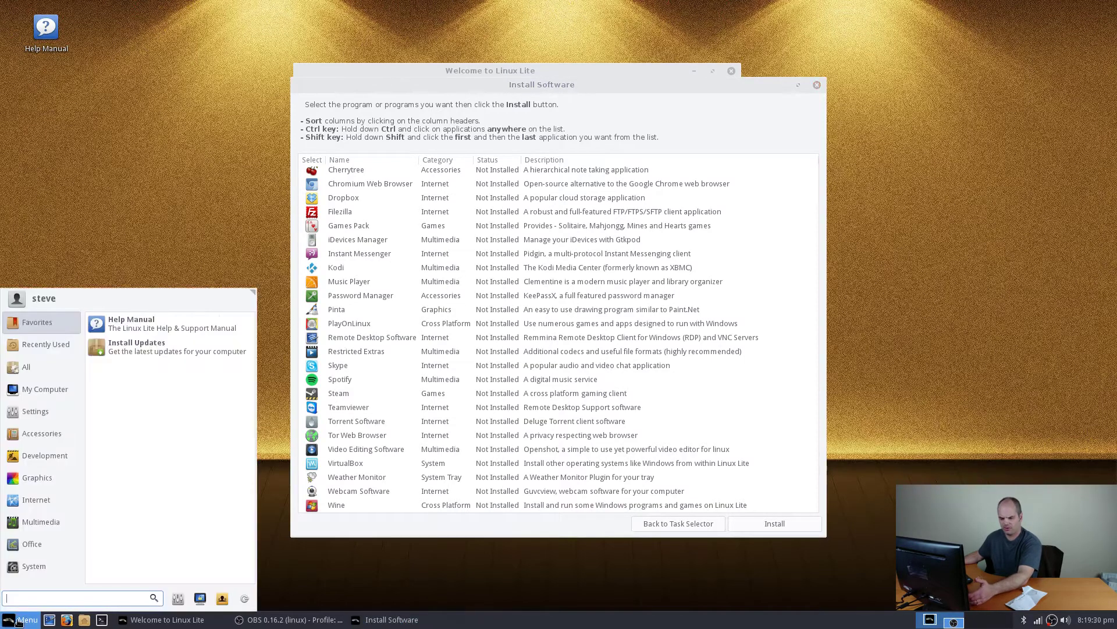
text(gimp)
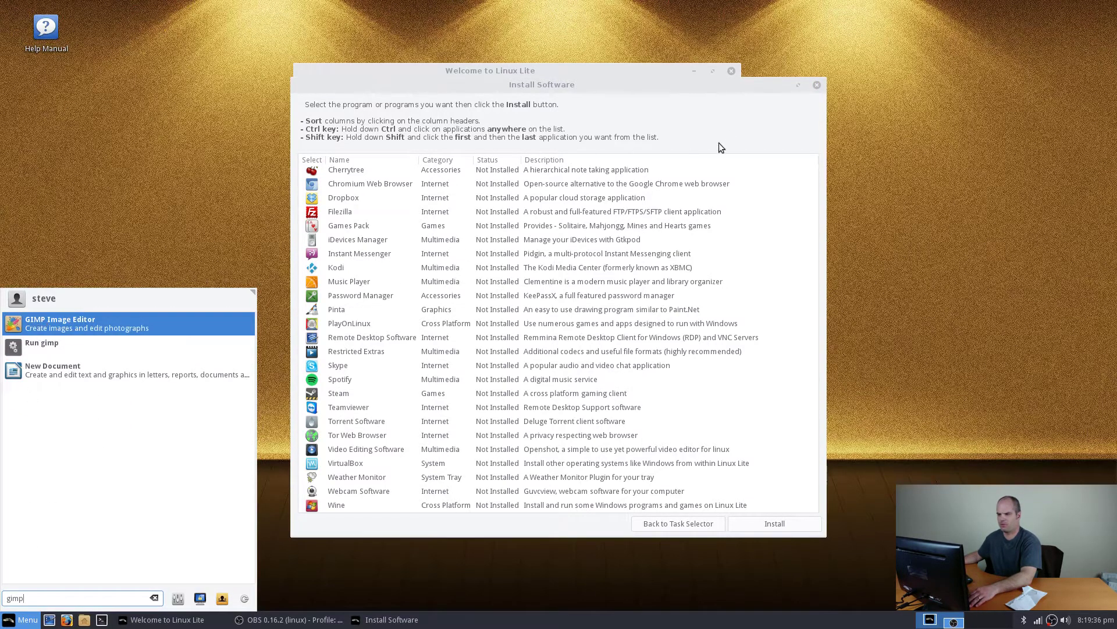
click(745, 128)
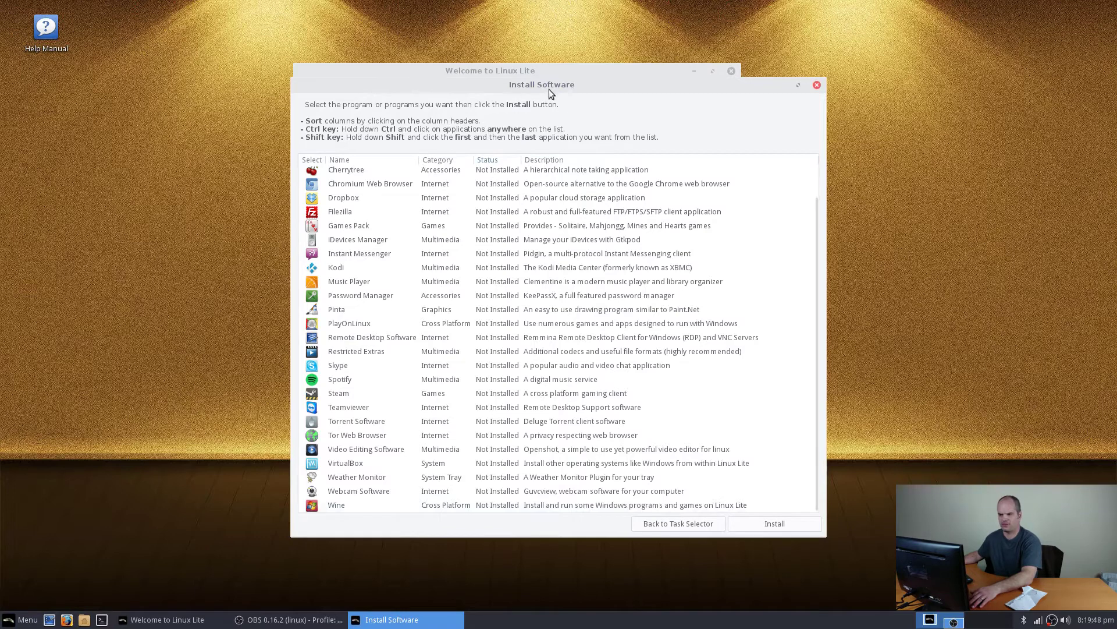
Browse the Pinta, Chromium and Audacity entries, then close the Install Software window.
drag(548, 89, 515, 83)
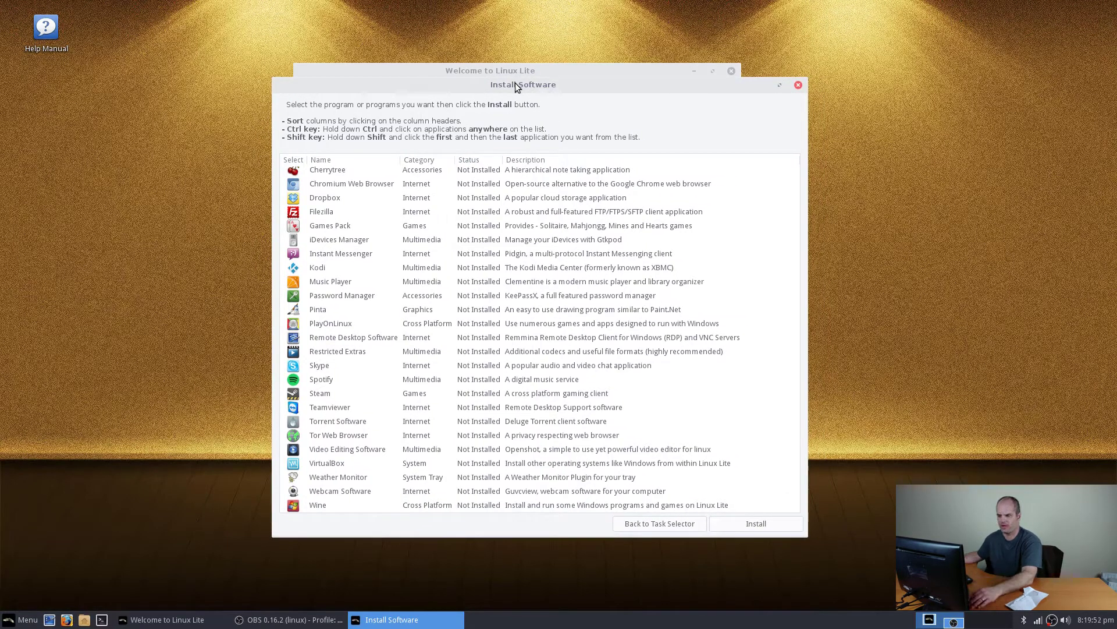
click(318, 312)
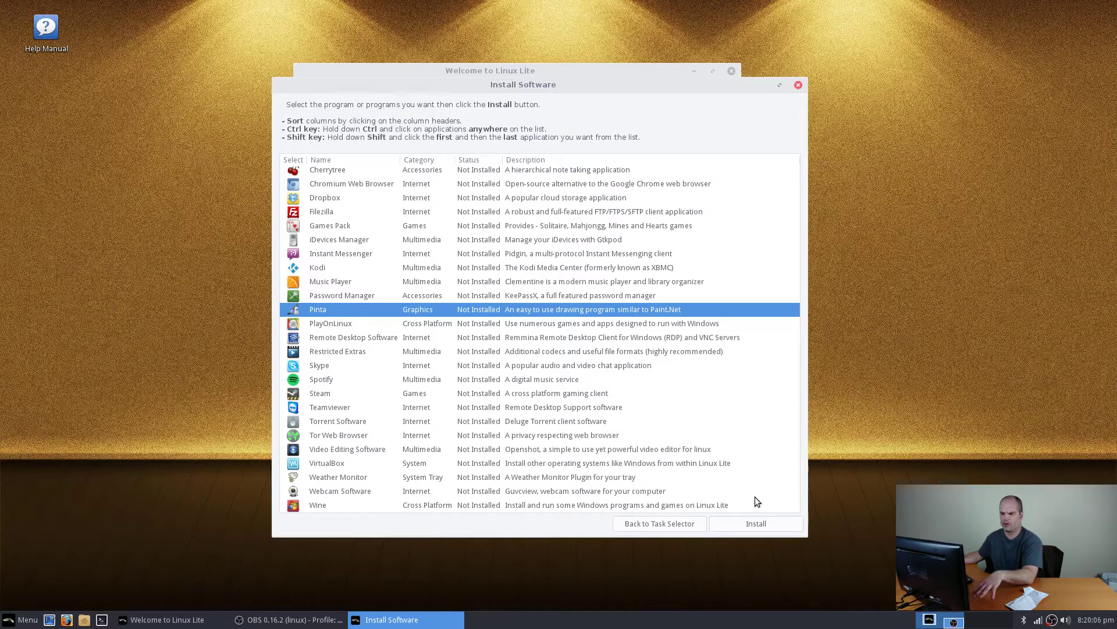
click(324, 185)
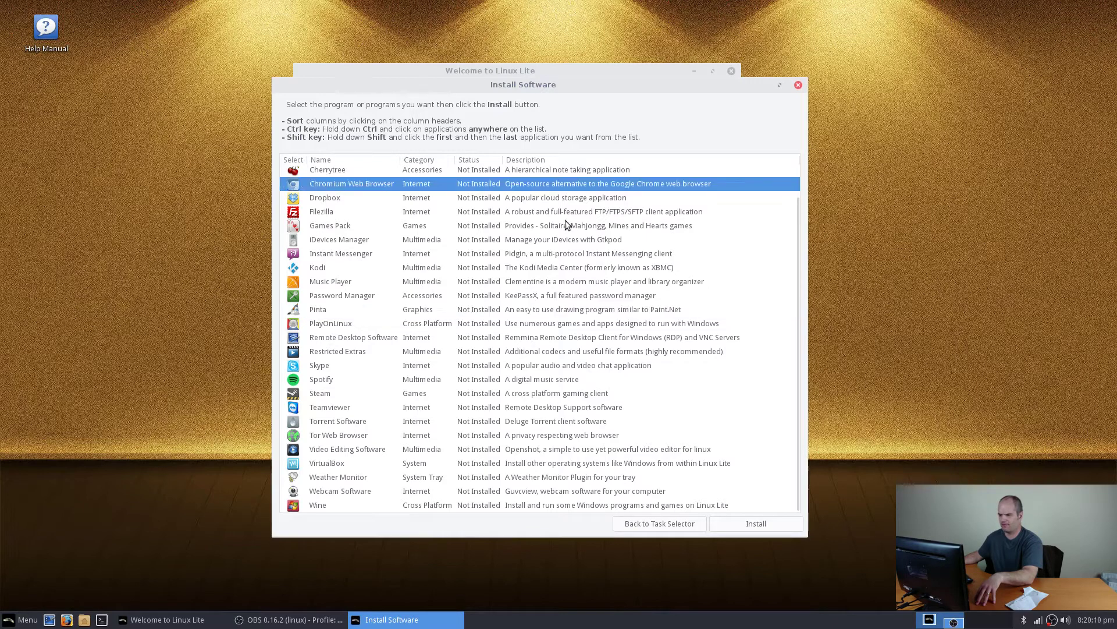
scroll(583, 300, up, 1)
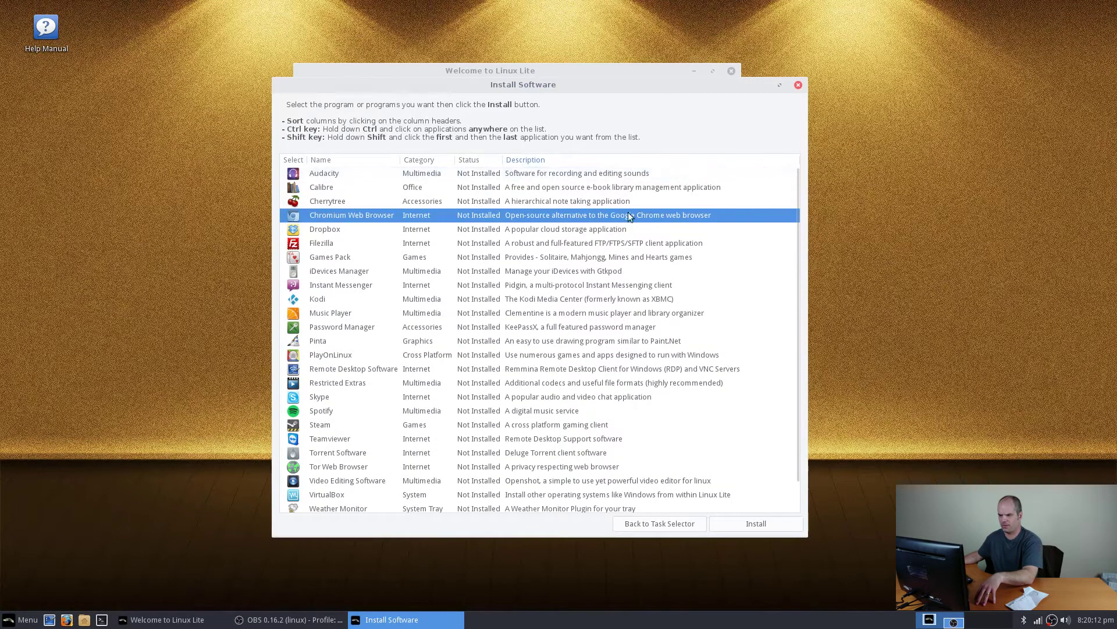
click(312, 175)
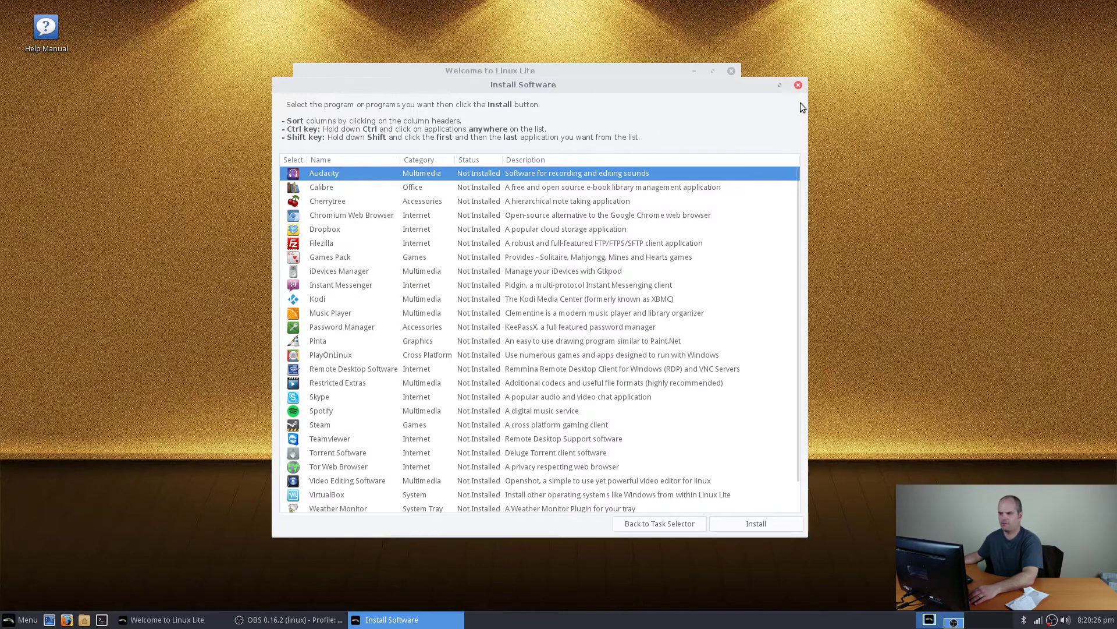
click(798, 85)
Close the Welcome window, quit the Lite Software chooser, and search the menu for 'lite'.
click(631, 430)
scroll(659, 396, down, 5)
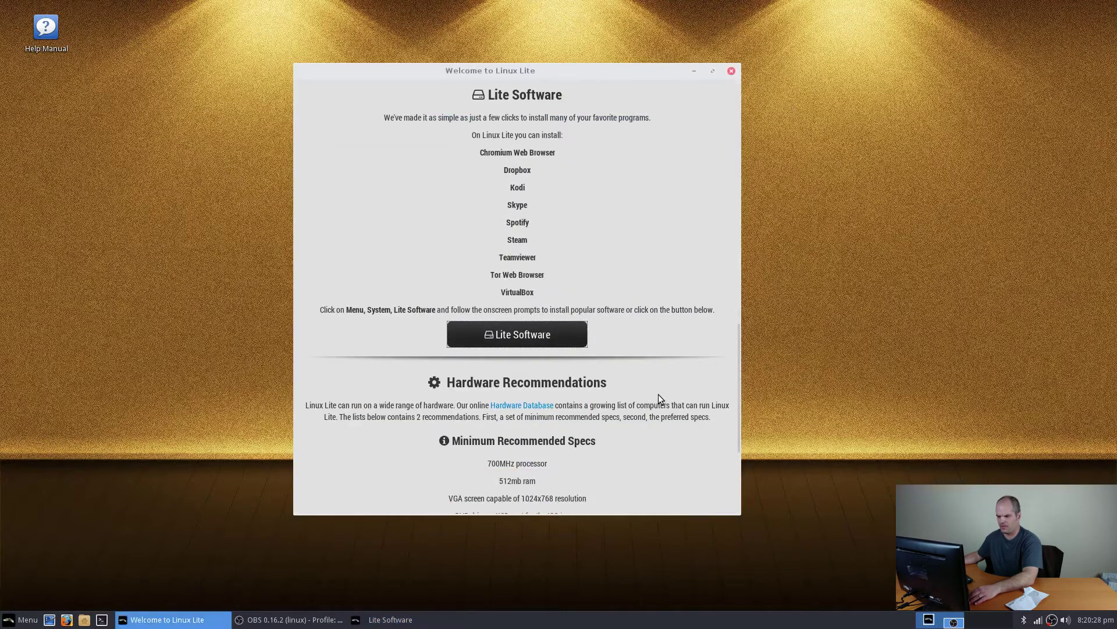
scroll(662, 399, down, 2)
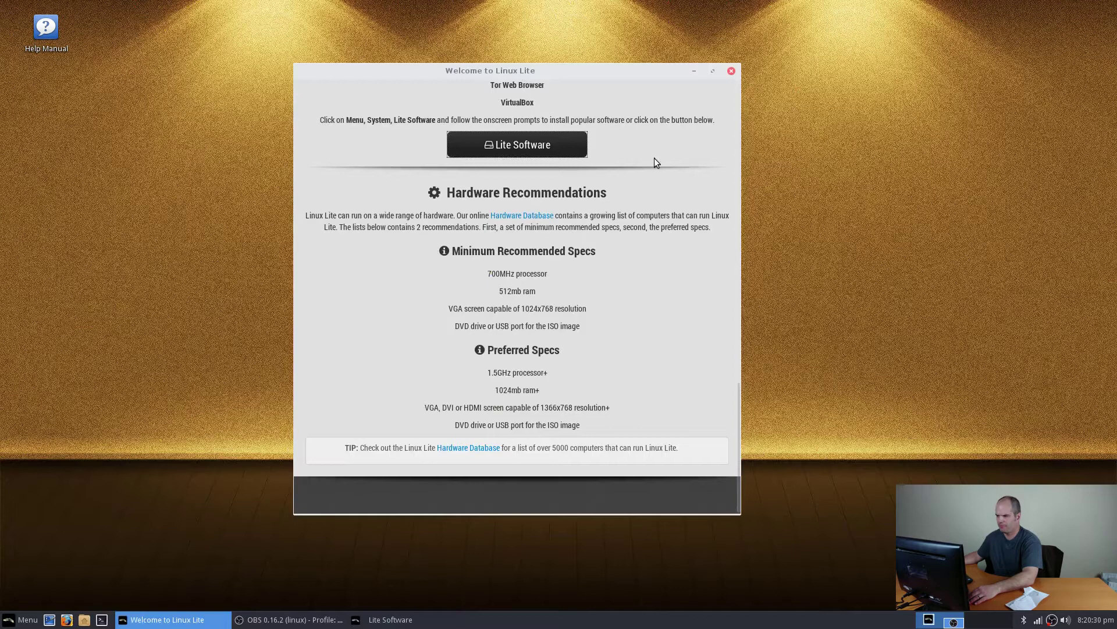
click(732, 72)
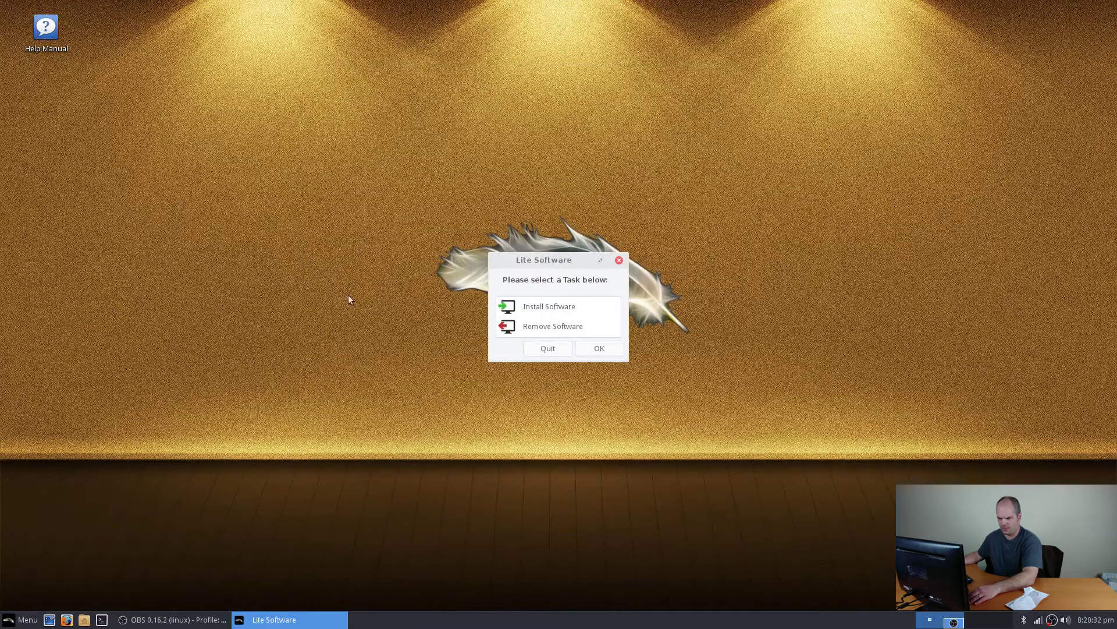
click(548, 348)
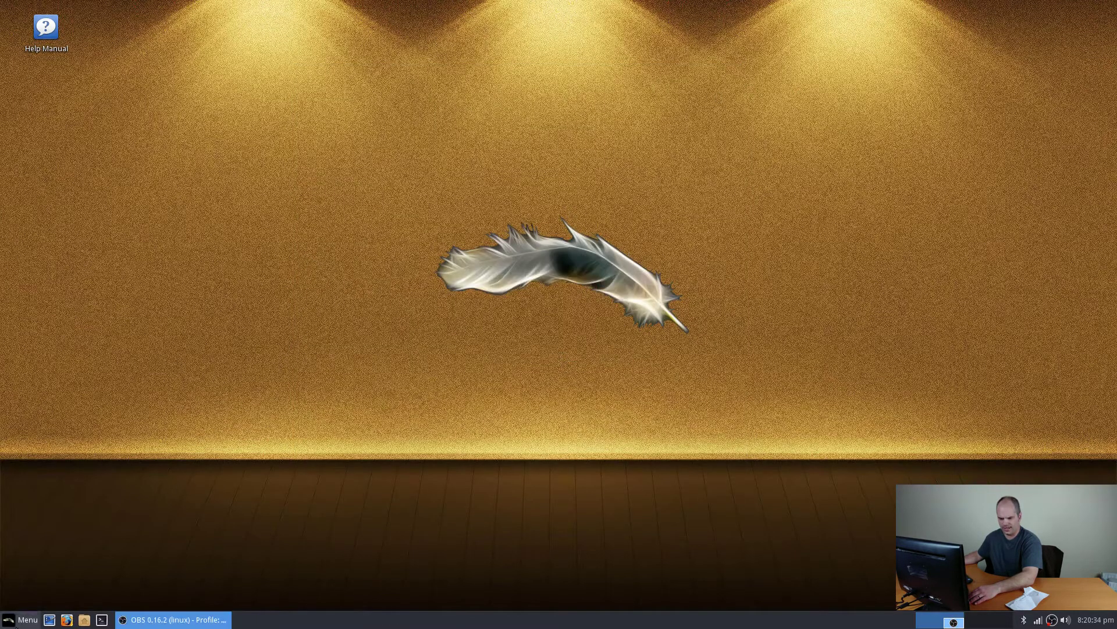
click(19, 621)
text(lite)
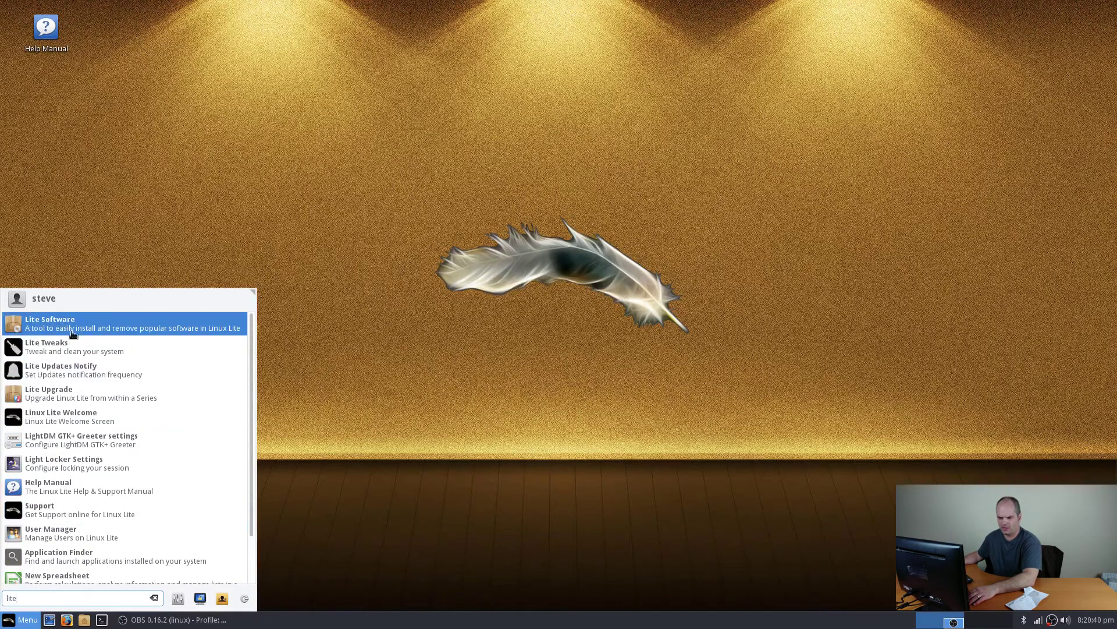
click(61, 345)
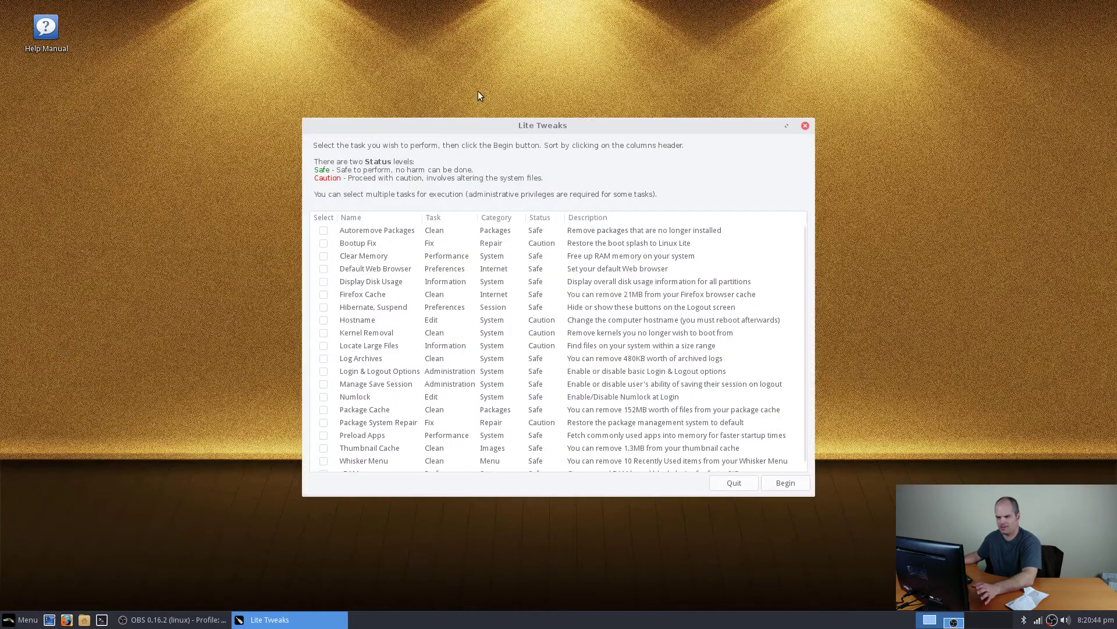
drag(469, 124, 459, 110)
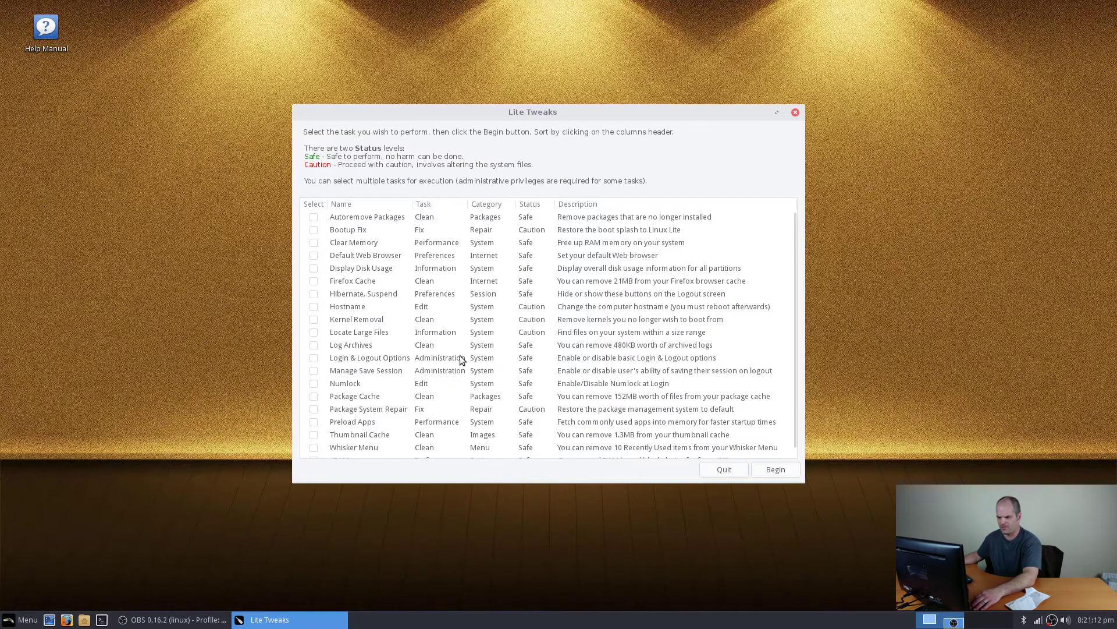
scroll(462, 359, down, 1)
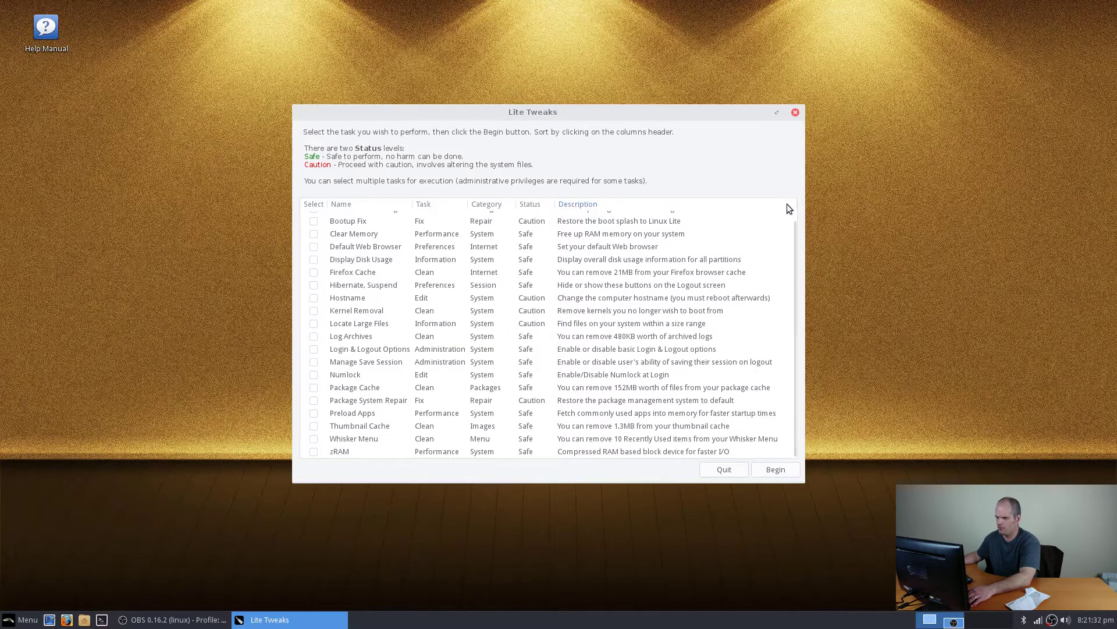
click(796, 113)
click(7, 619)
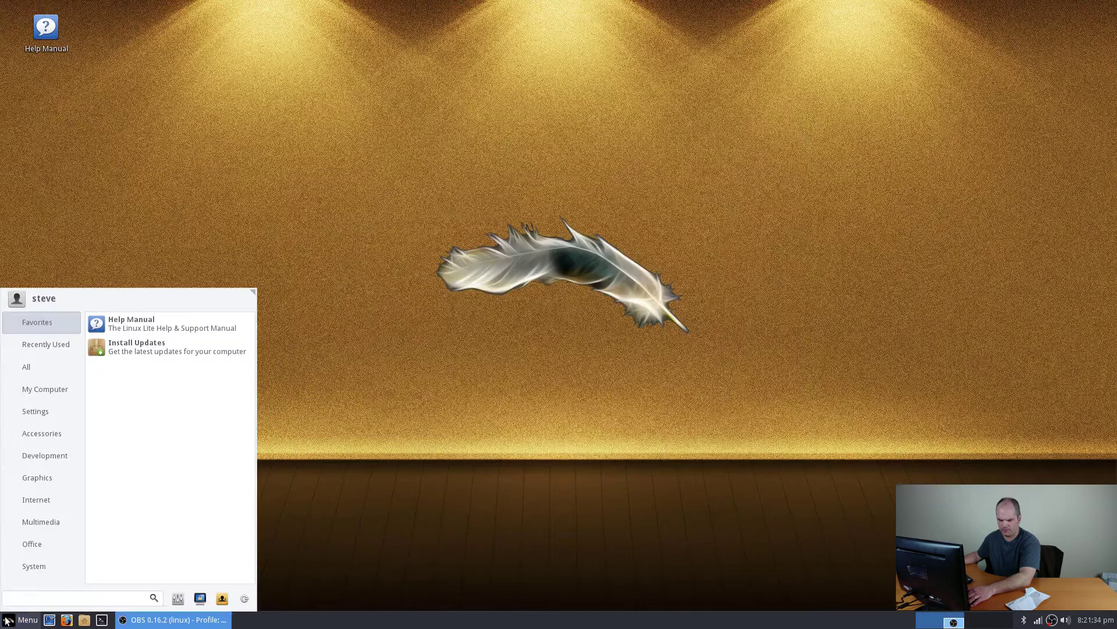
click(69, 565)
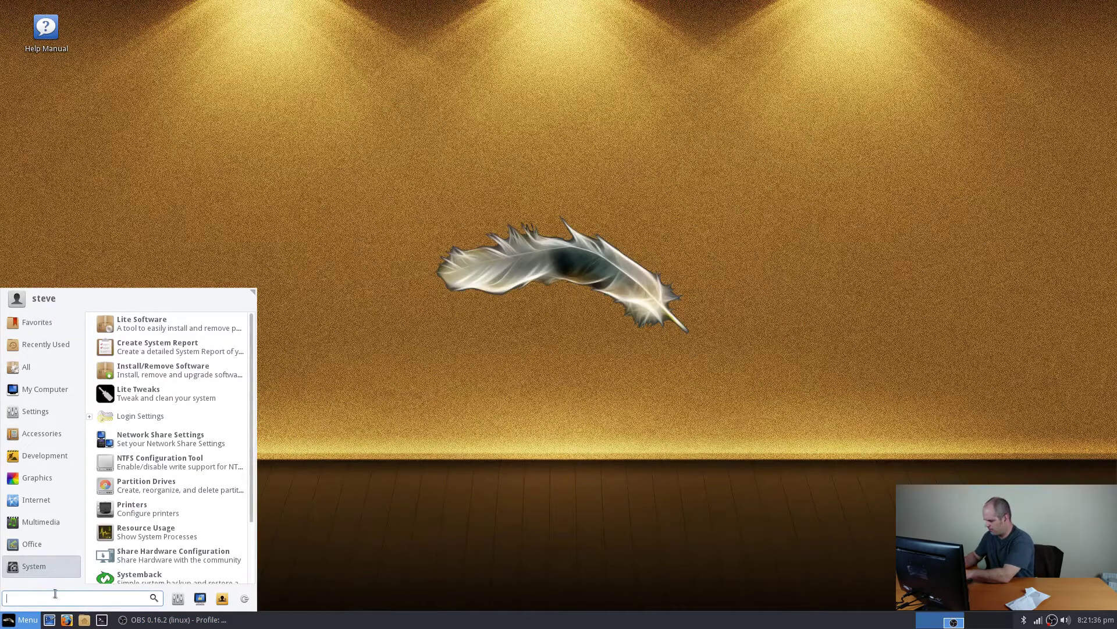
text(lite)
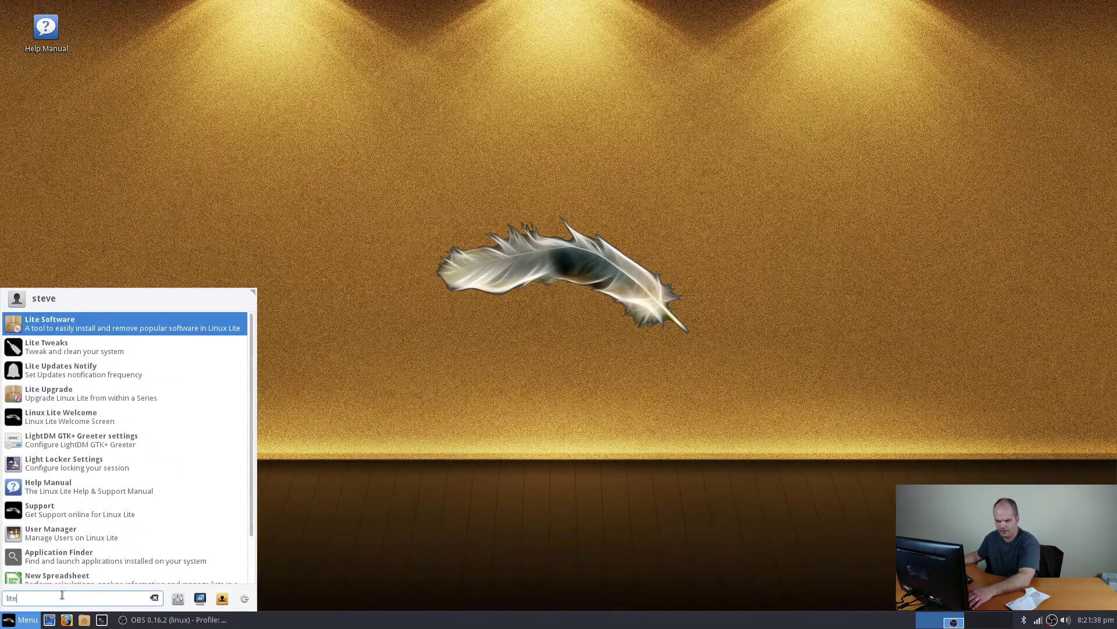
click(81, 373)
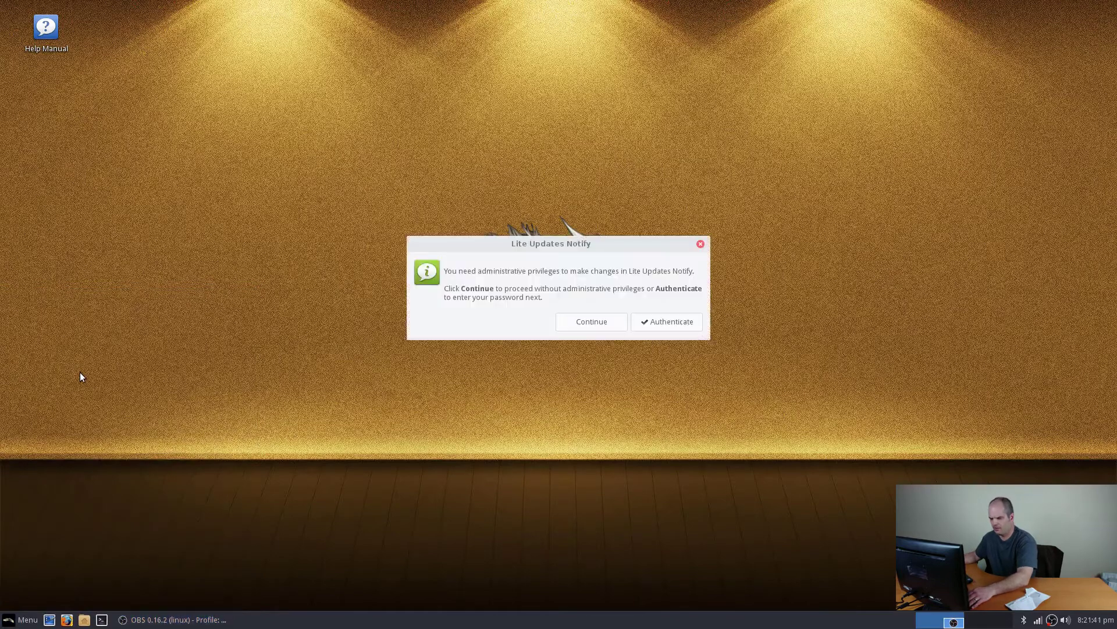
click(674, 324)
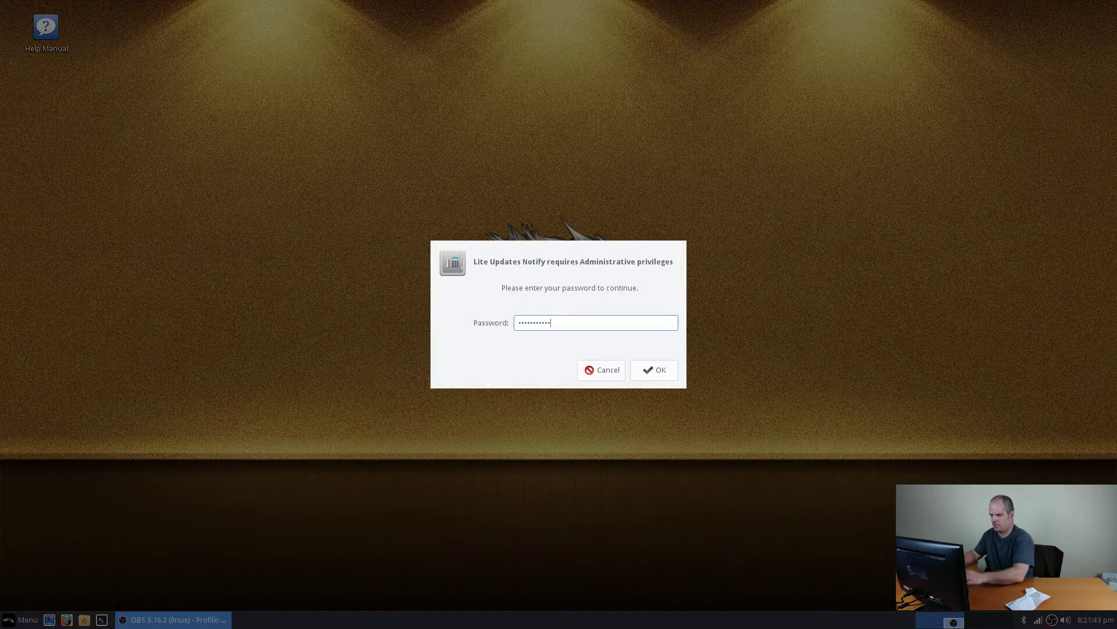
key(Return)
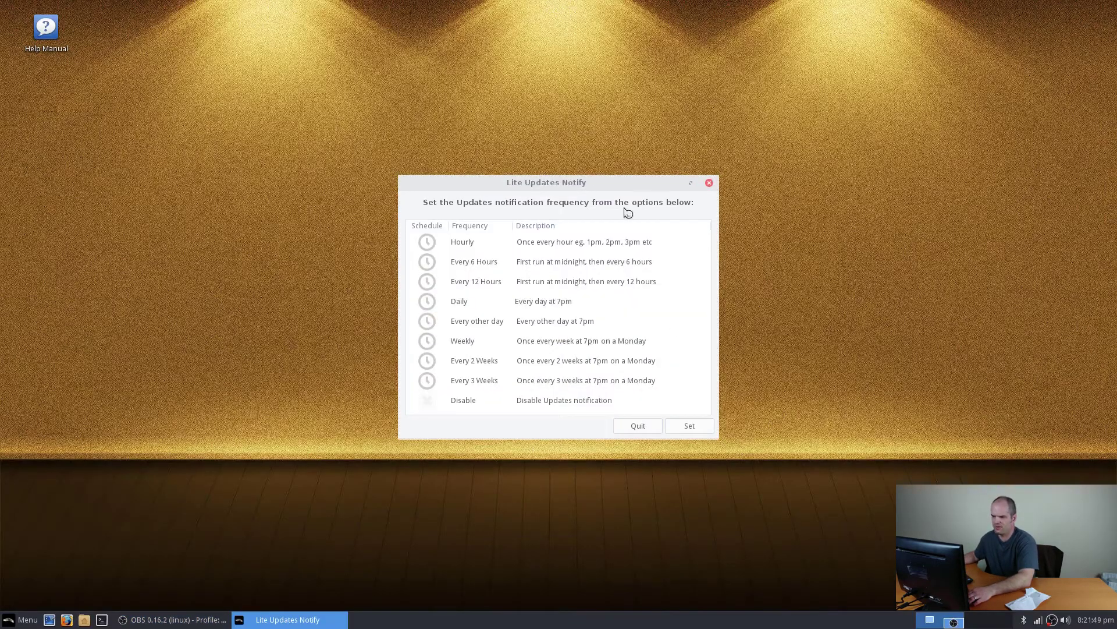
drag(619, 187, 597, 173)
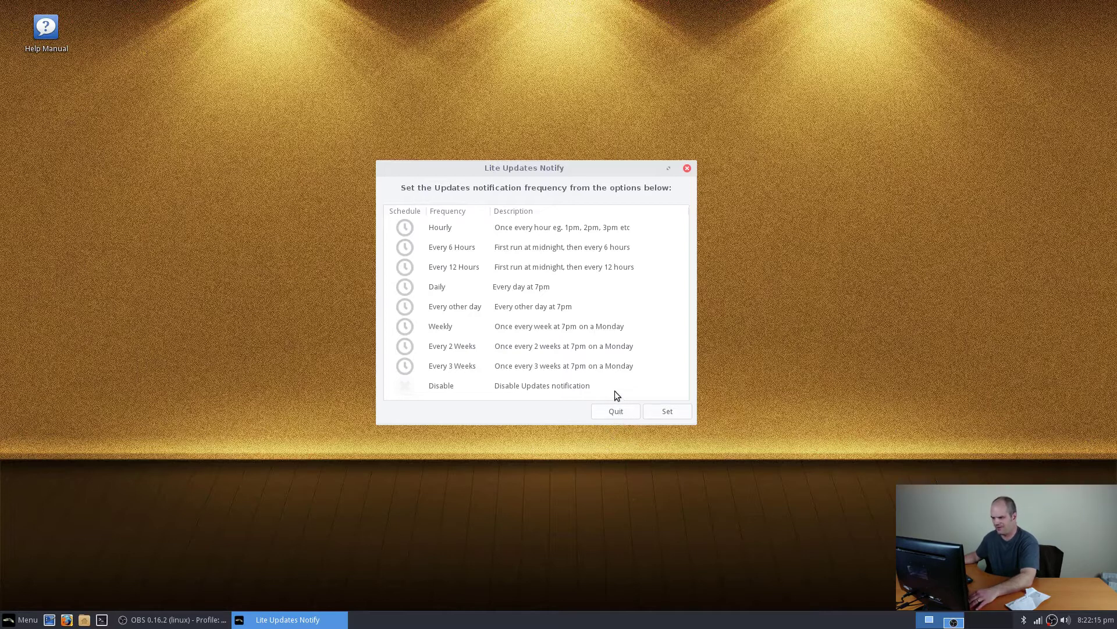
click(620, 411)
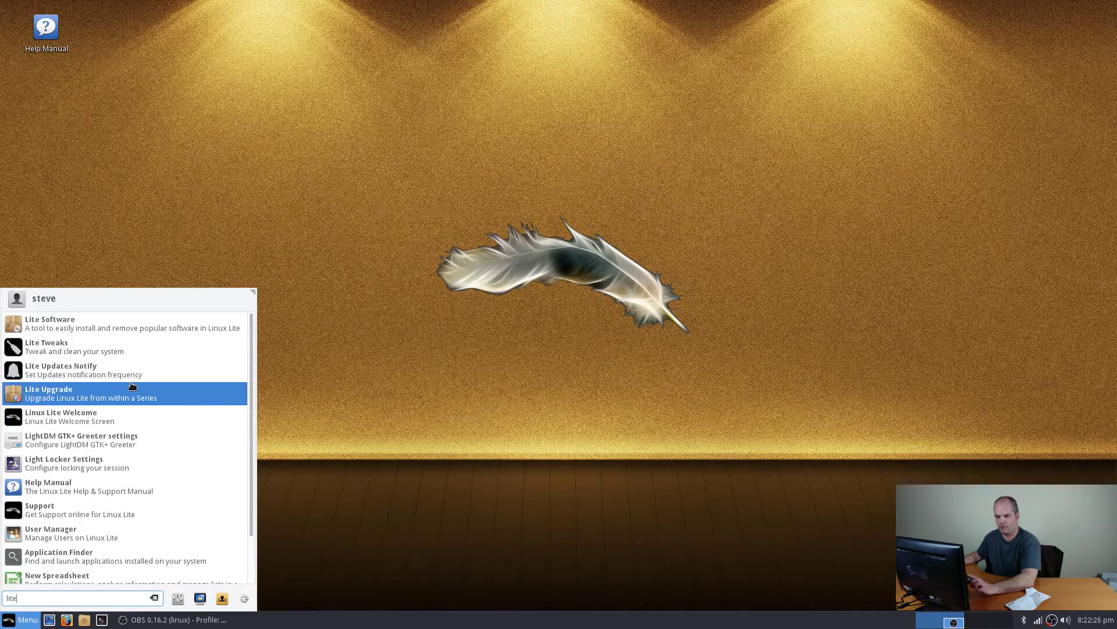
Run Lite Upgrade to confirm the latest release, then reopen and close Linux Lite Welcome.
click(60, 403)
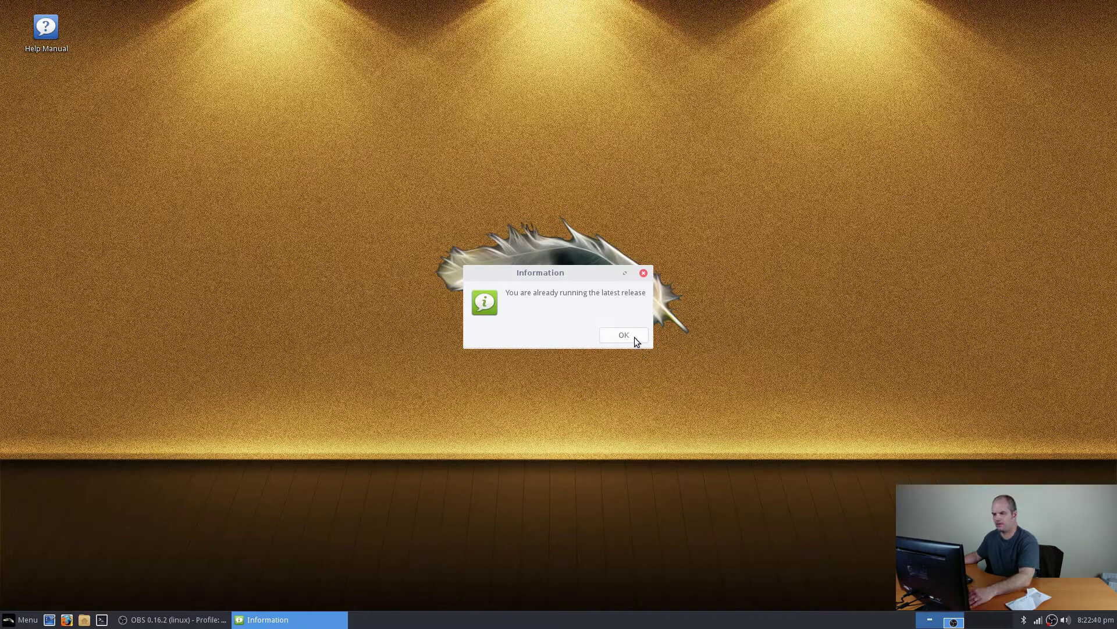
click(633, 337)
click(23, 621)
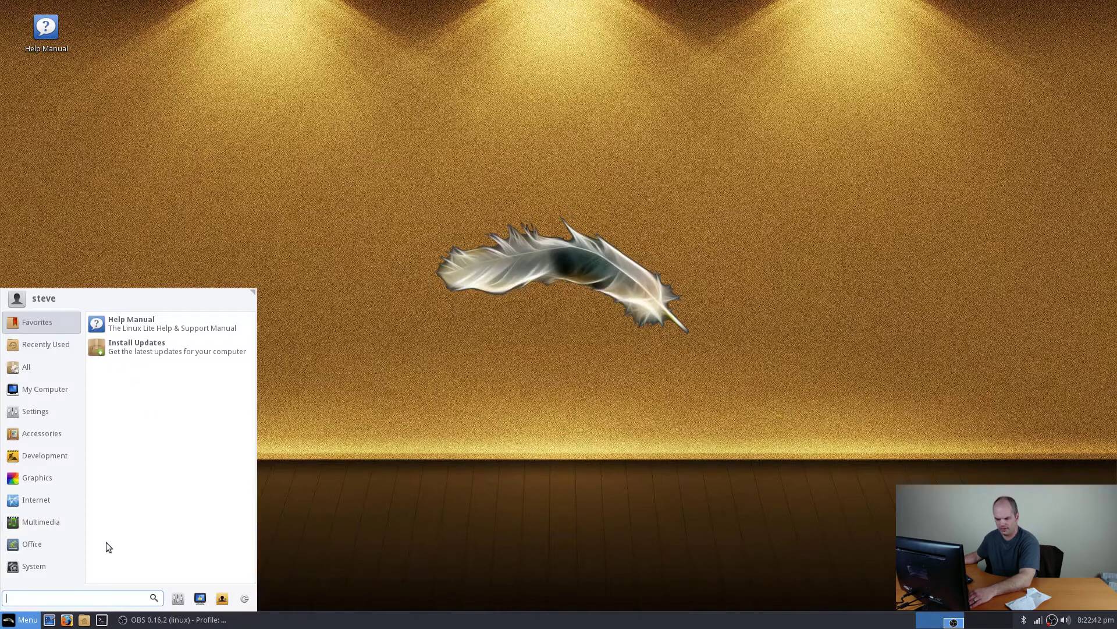
text(lite)
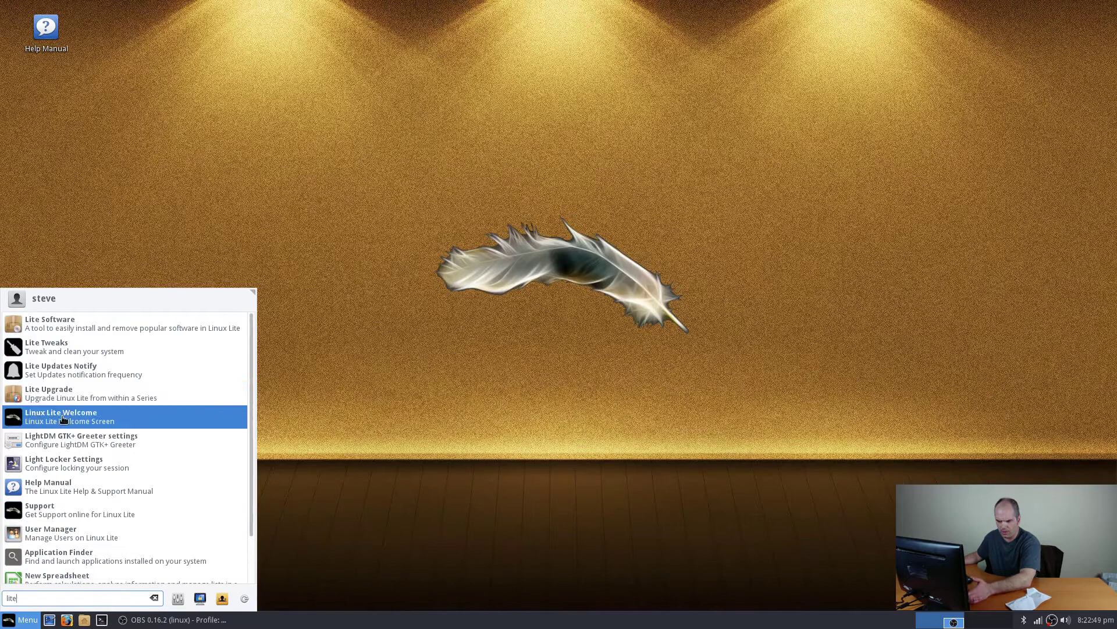
click(62, 419)
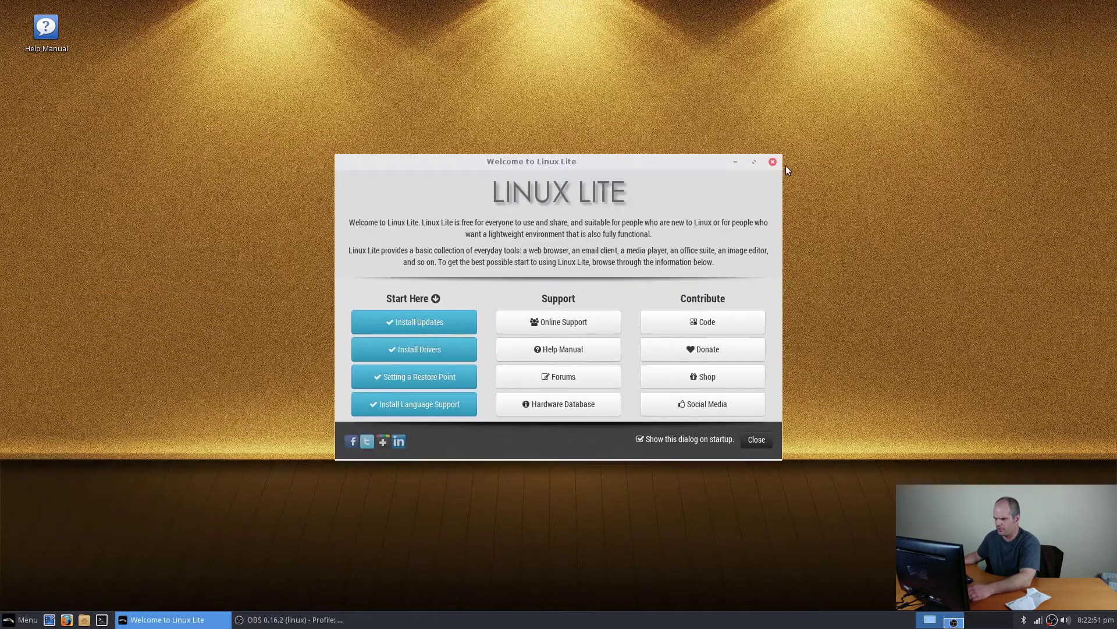
click(773, 163)
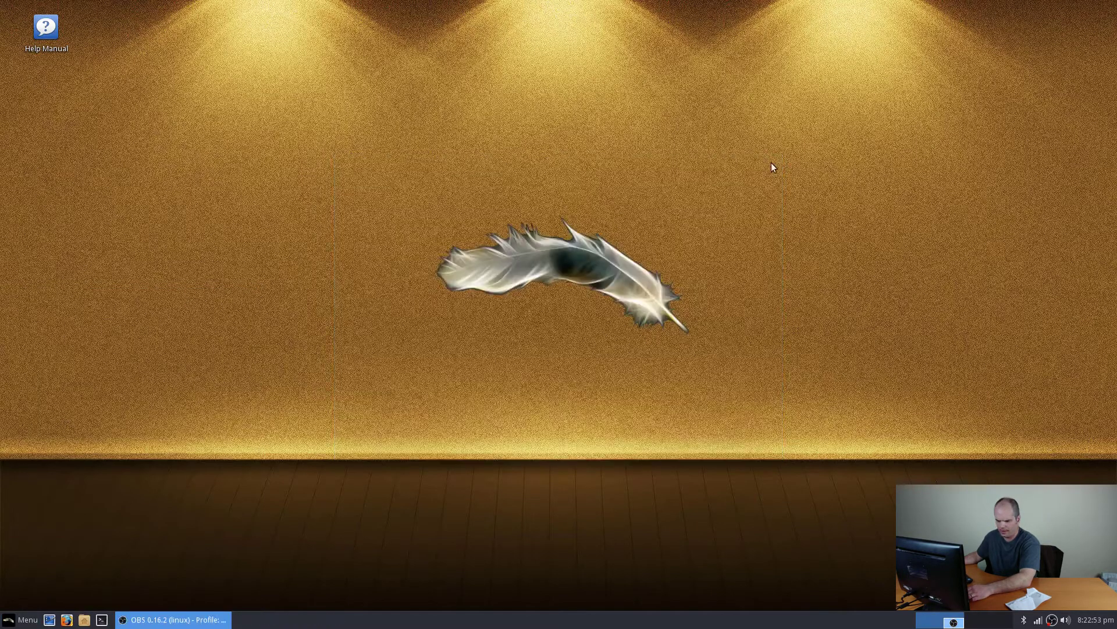
Launch Light Locker Settings from the 'lite' menu search, review the 5-second lock delay, and close it unchanged.
click(15, 620)
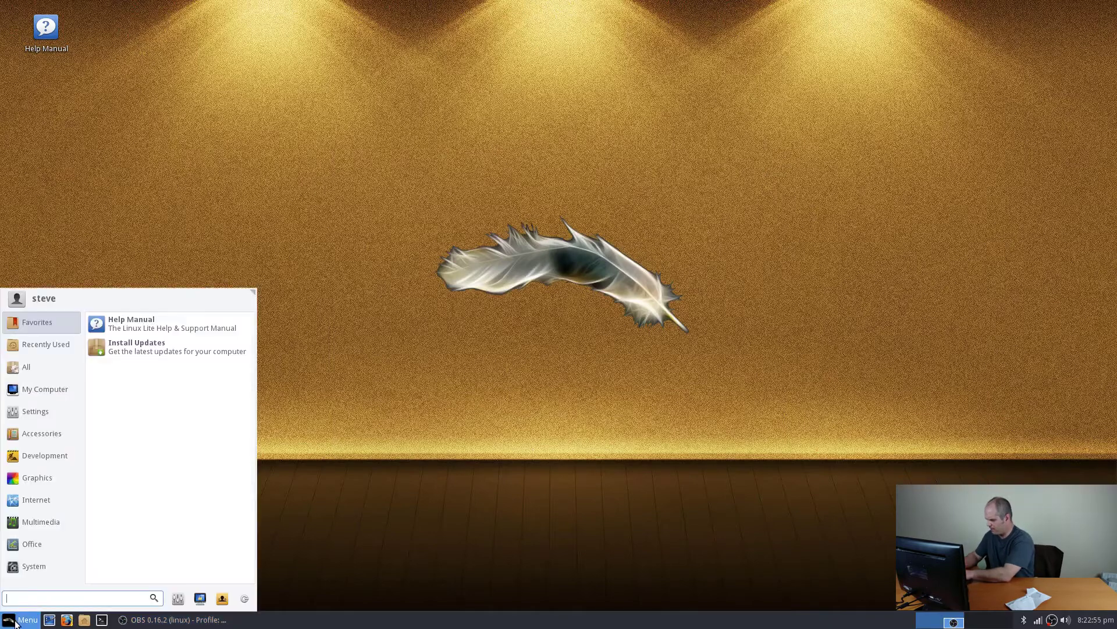
text(lite)
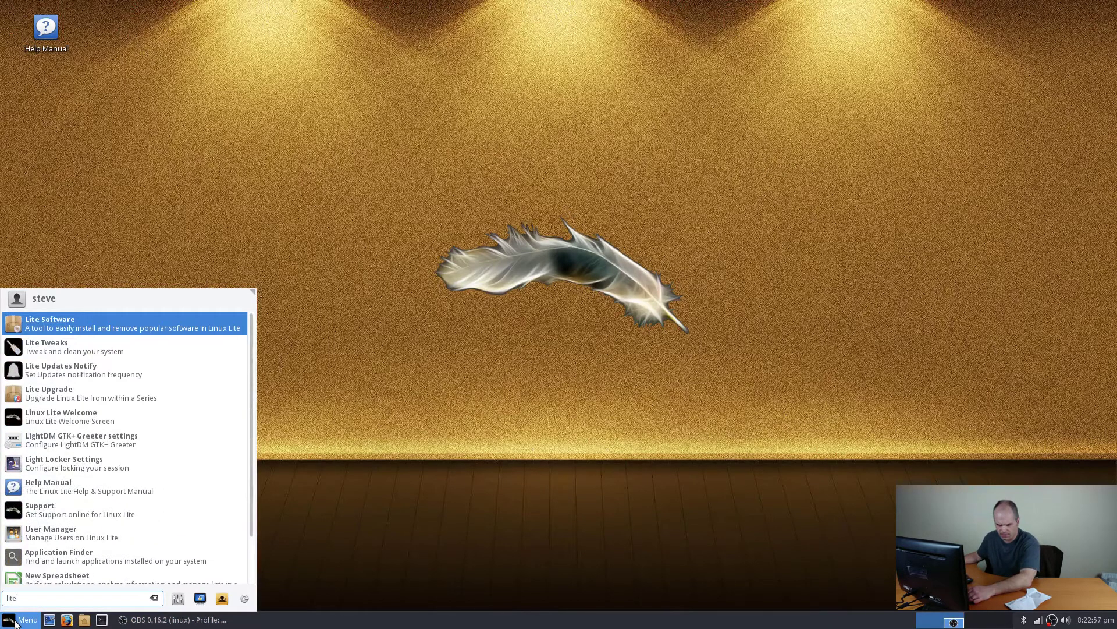
click(65, 469)
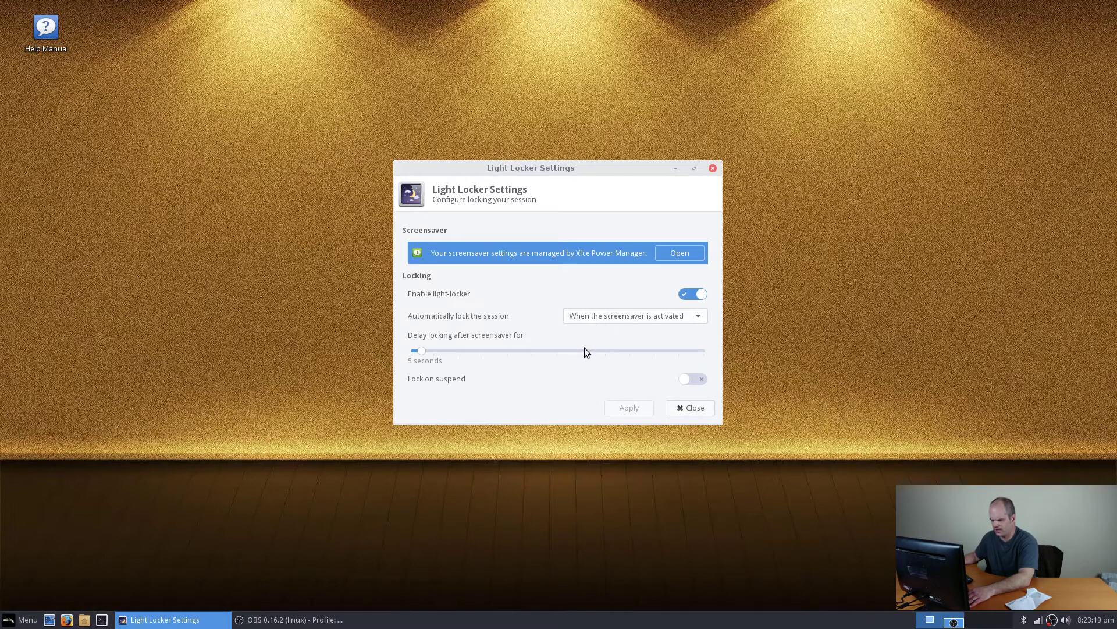
click(696, 408)
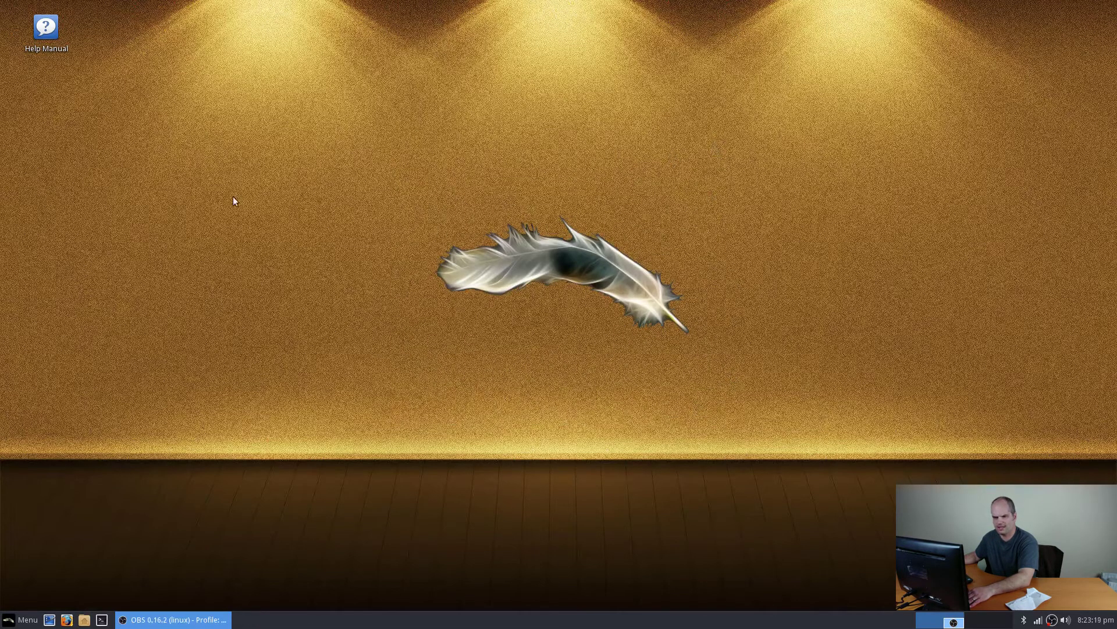
click(47, 27)
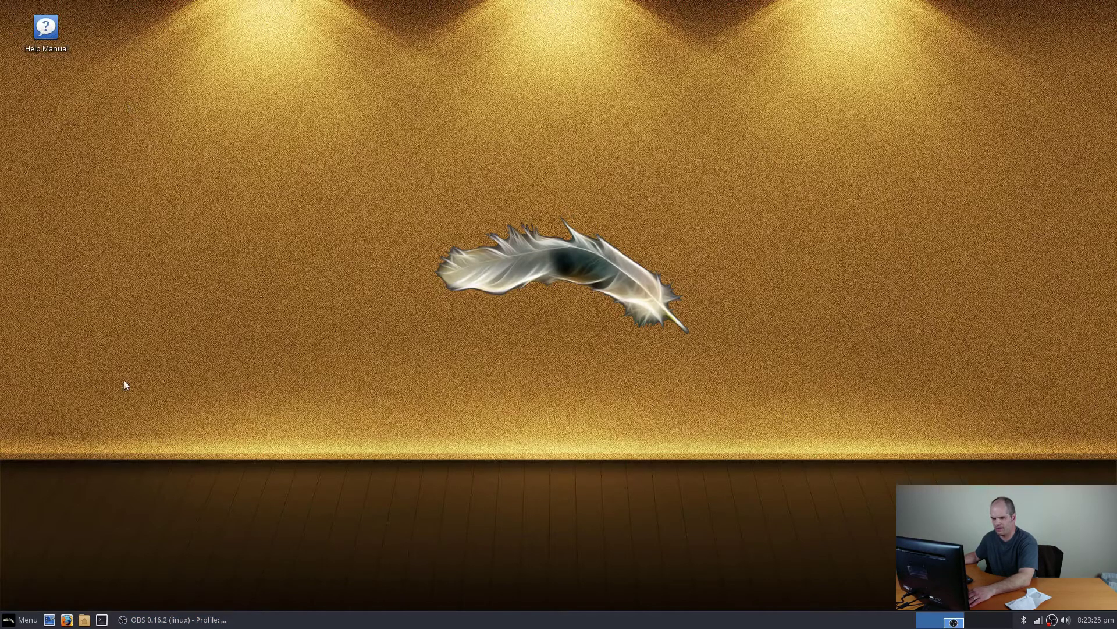
double_click(57, 46)
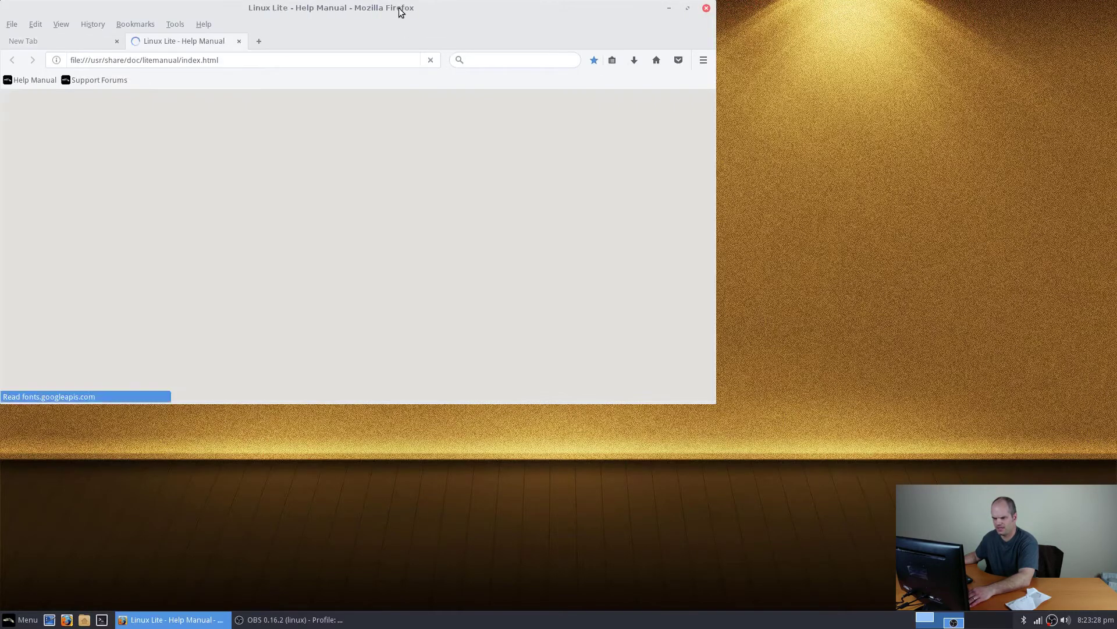
drag(401, 9, 478, 38)
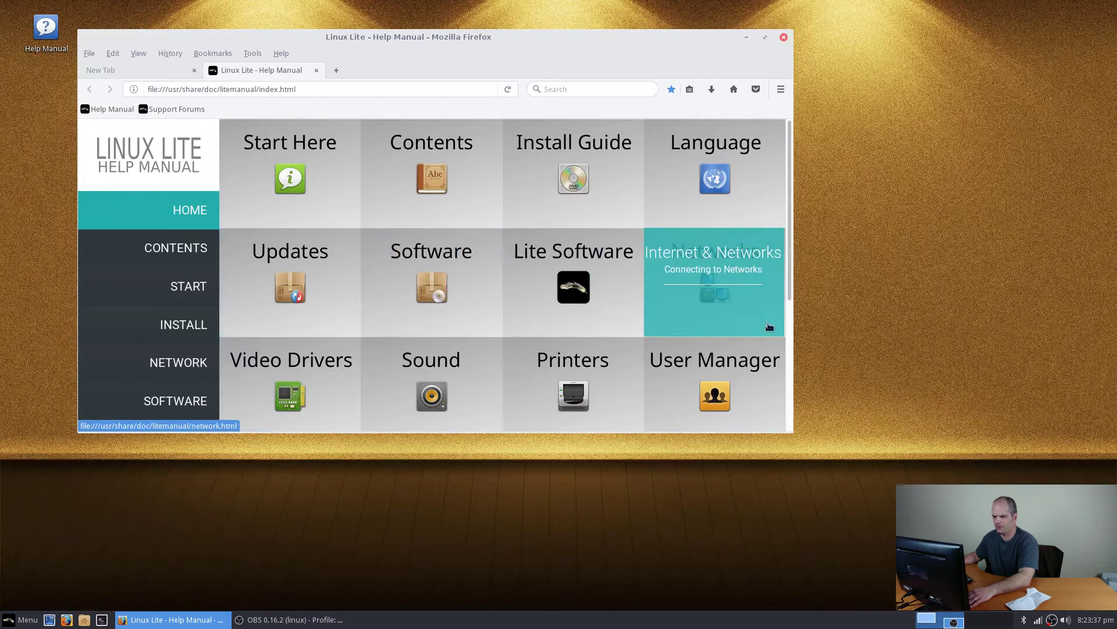
scroll(511, 359, down, 1)
scroll(511, 355, down, 1)
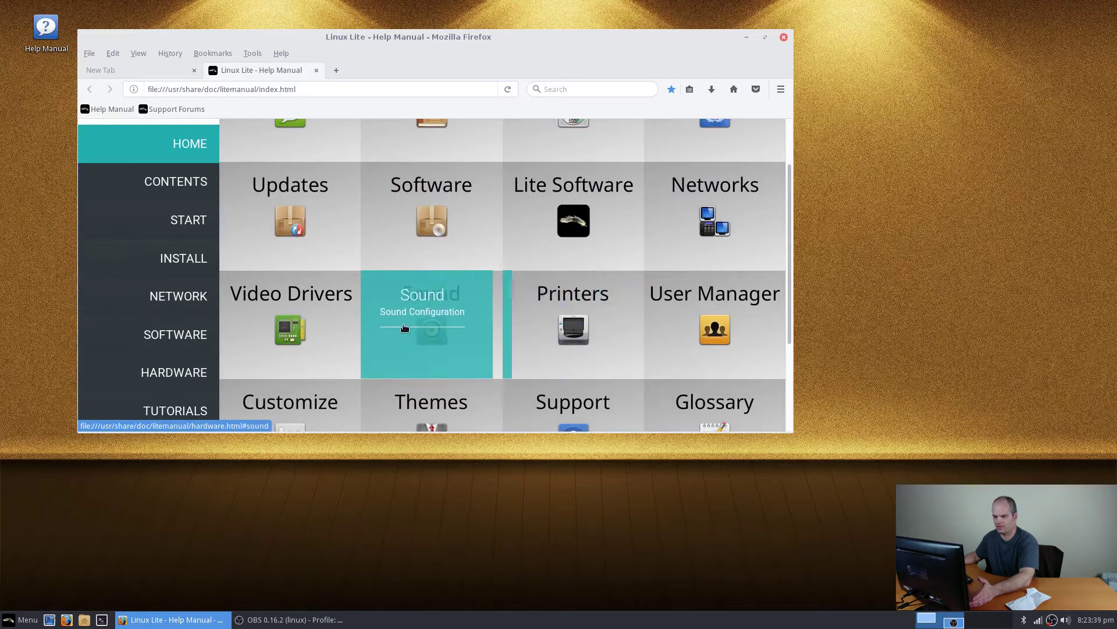
scroll(395, 326, down, 2)
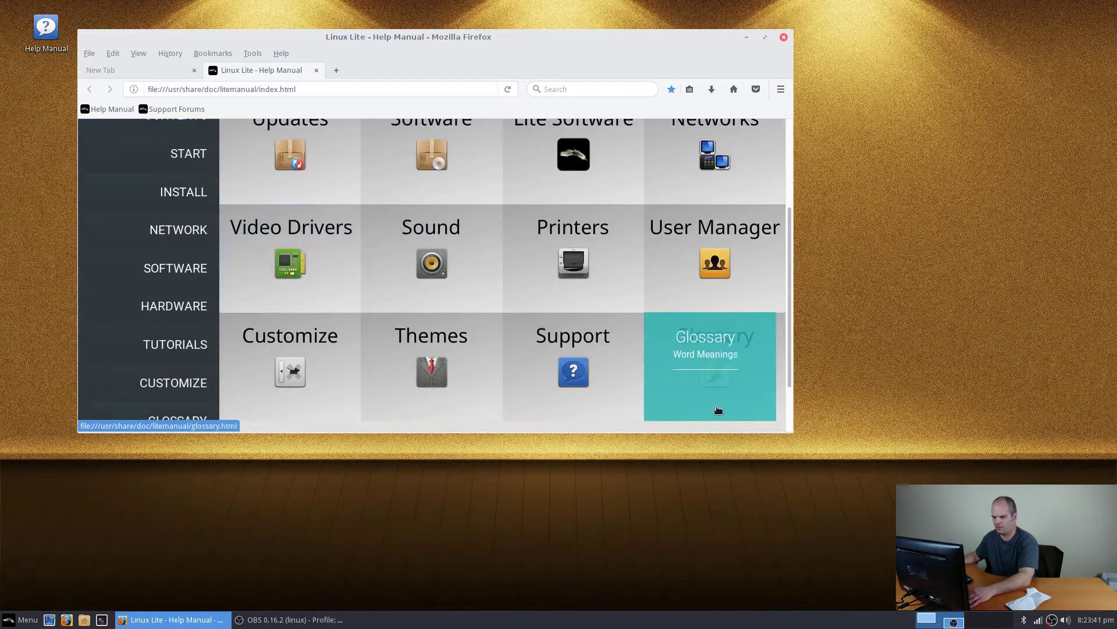
scroll(718, 384, down, 2)
scroll(417, 309, up, 6)
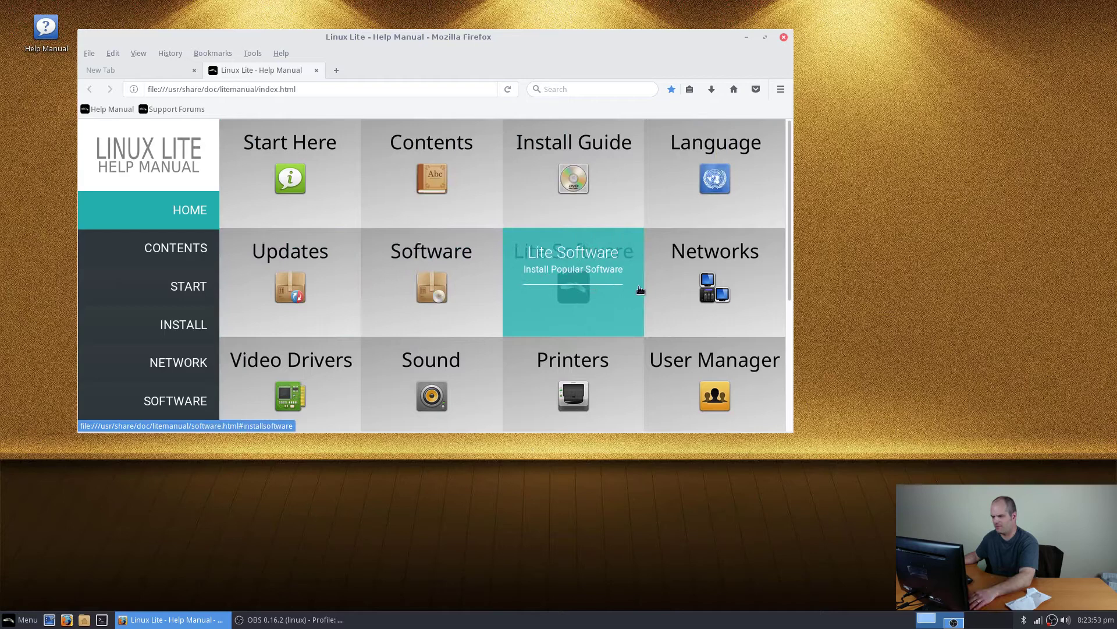
scroll(640, 361, down, 2)
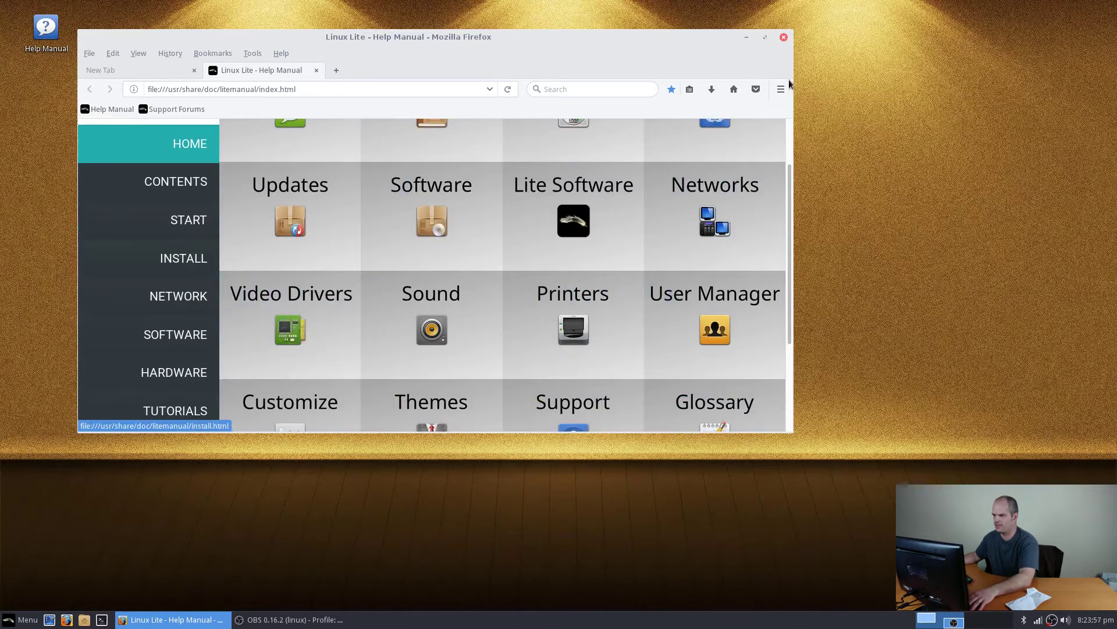
click(783, 37)
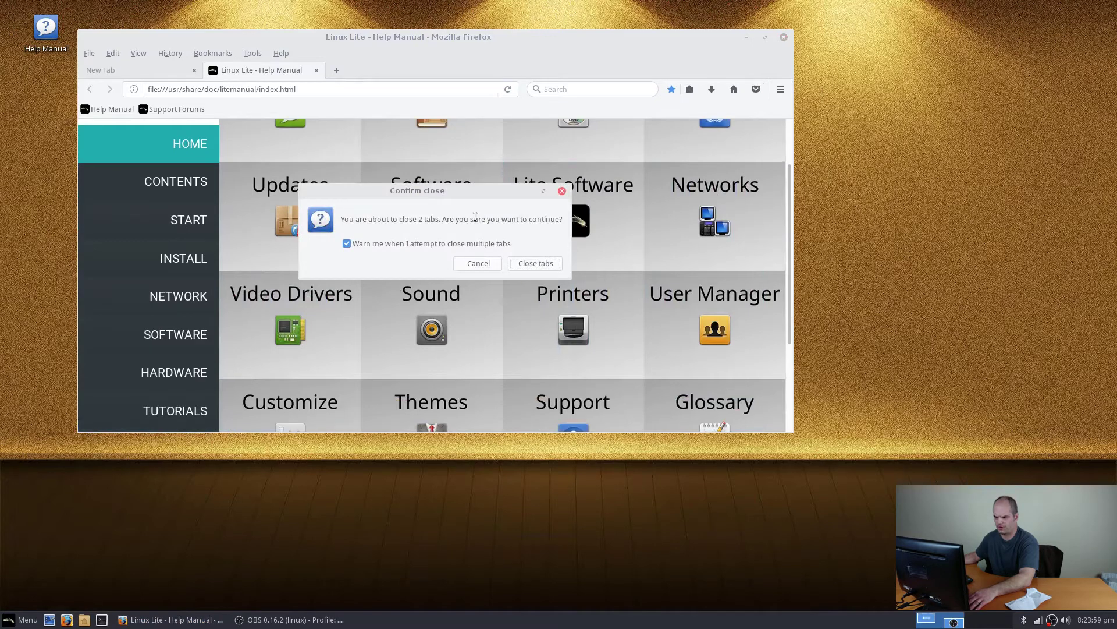
click(530, 263)
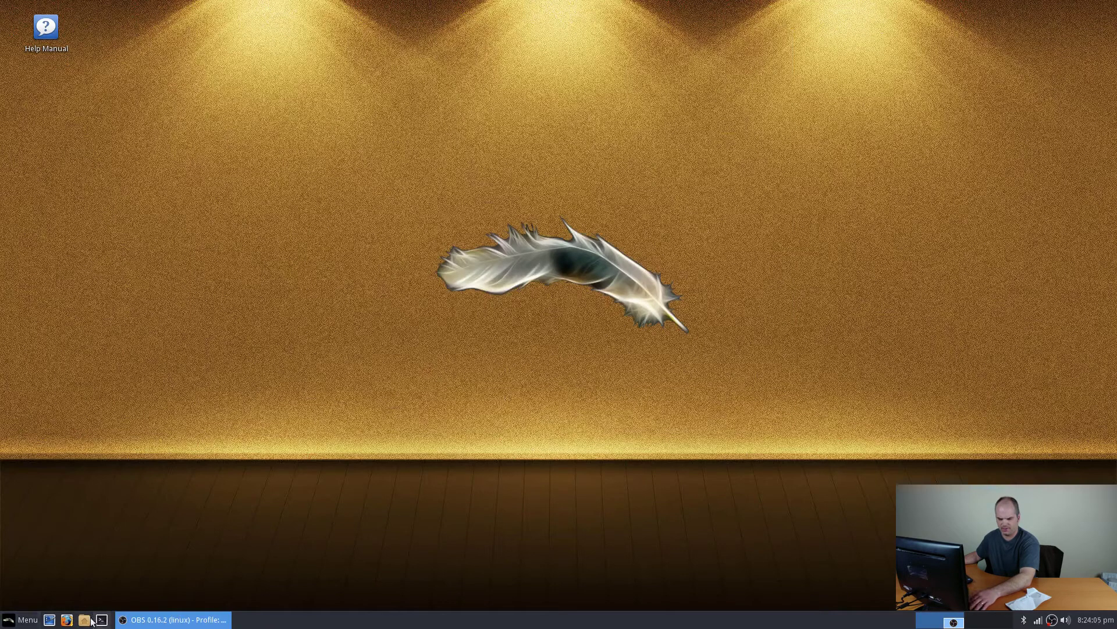
Open the Whisker Menu on My Computer, listing File System, Home and Documents through Videos.
click(23, 619)
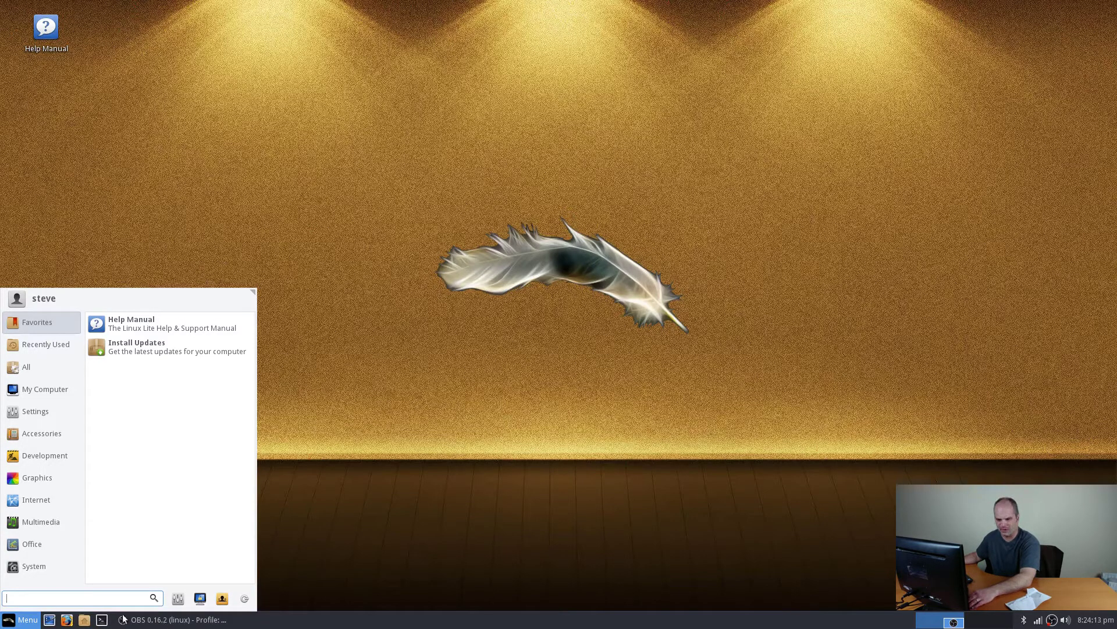
mouse_move(30, 369)
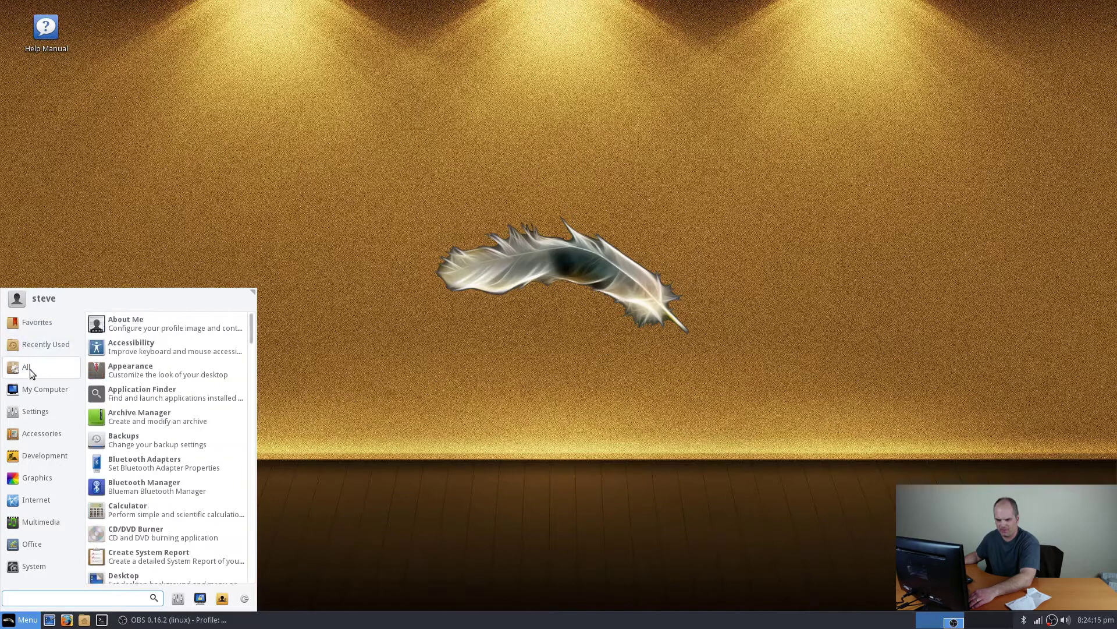
mouse_move(28, 391)
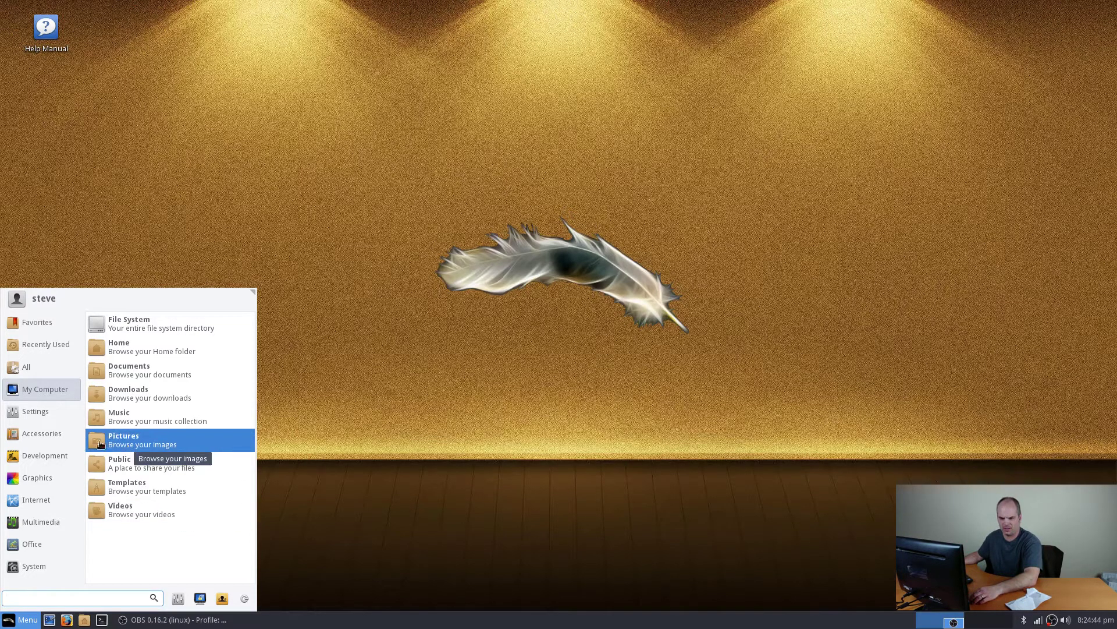
Open Appearance from the Settings category, showing the Style tab with the Arc theme chosen.
click(28, 412)
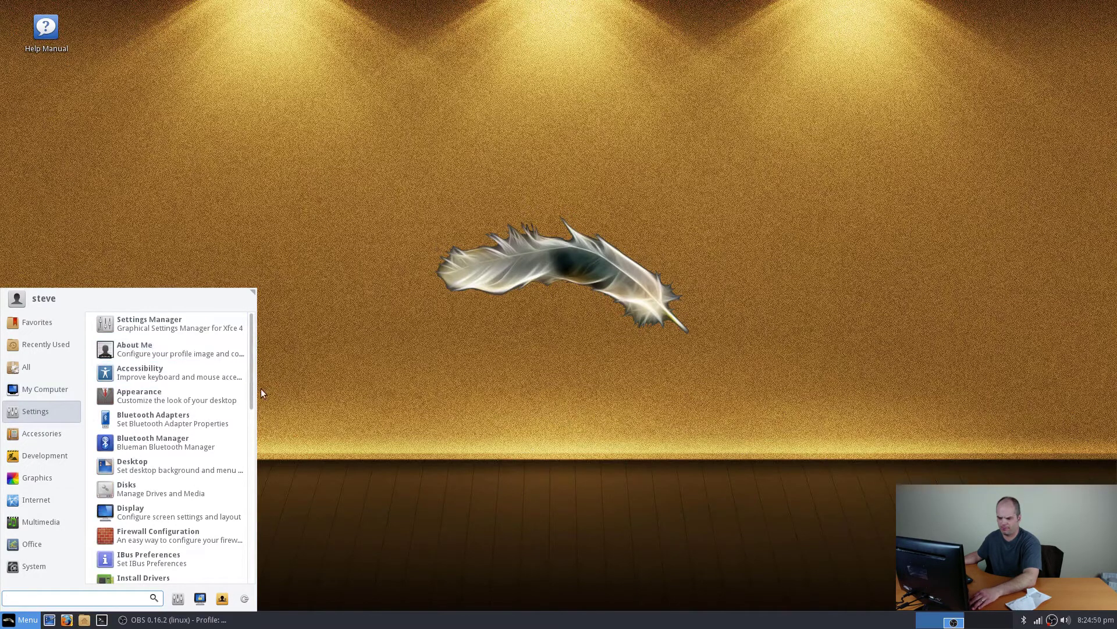
scroll(222, 379, down, 1)
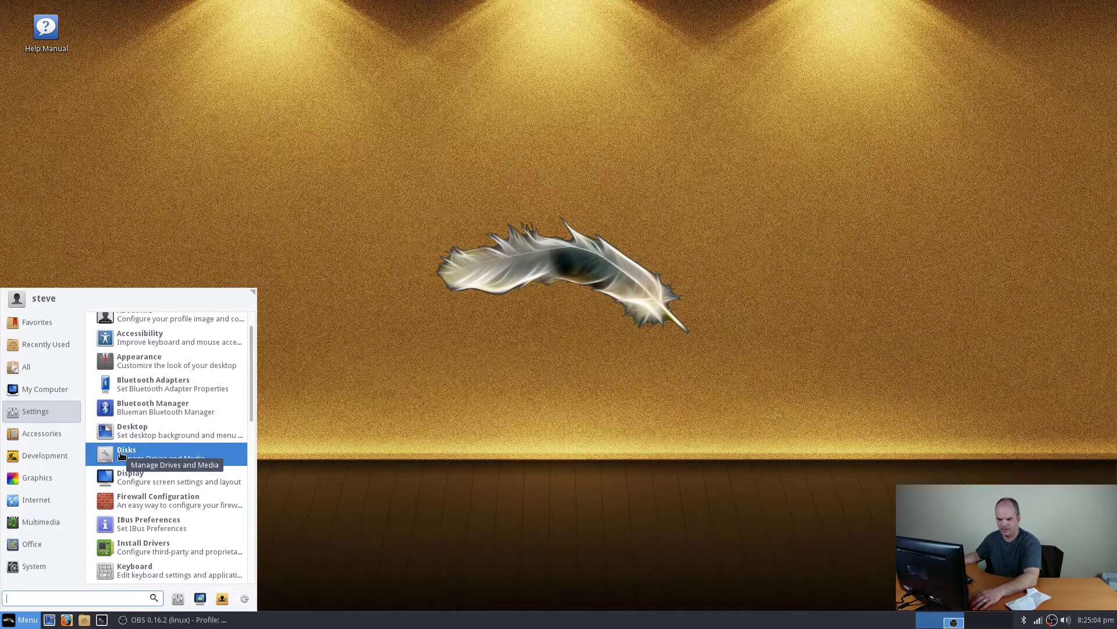
click(155, 358)
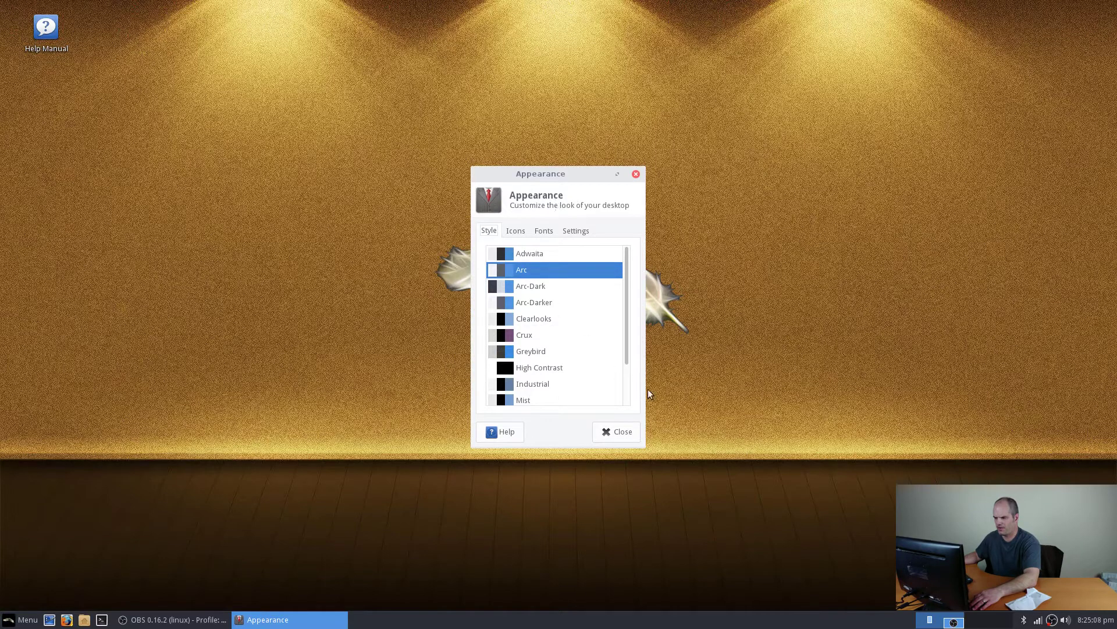
Close Appearance, launch Backups from Accessories to see no backups scheduled, then close it.
click(617, 431)
click(25, 620)
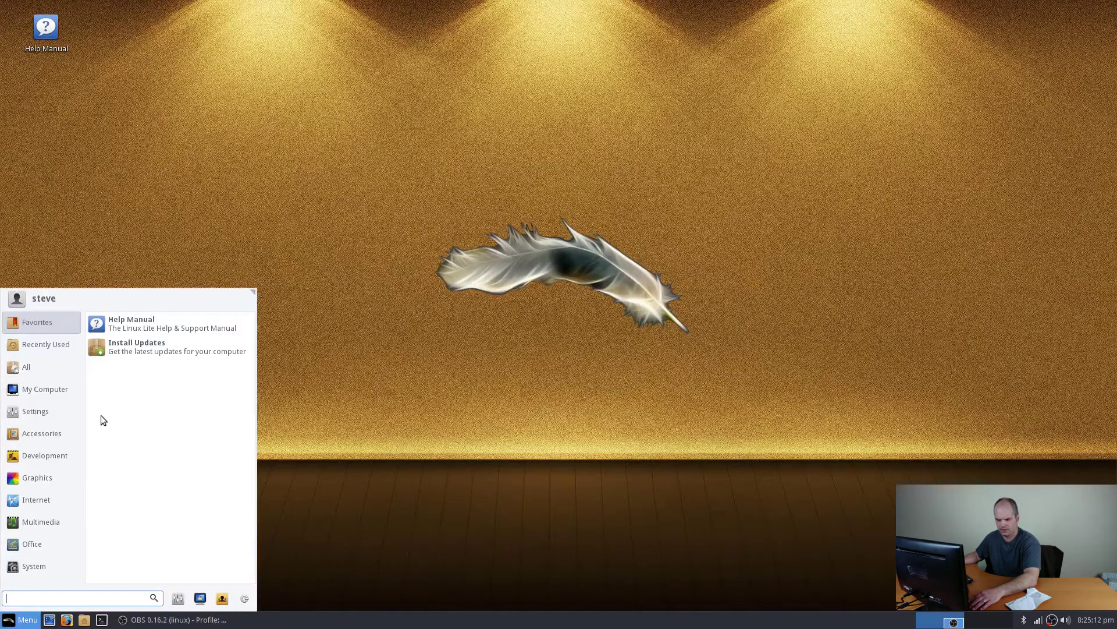
click(32, 436)
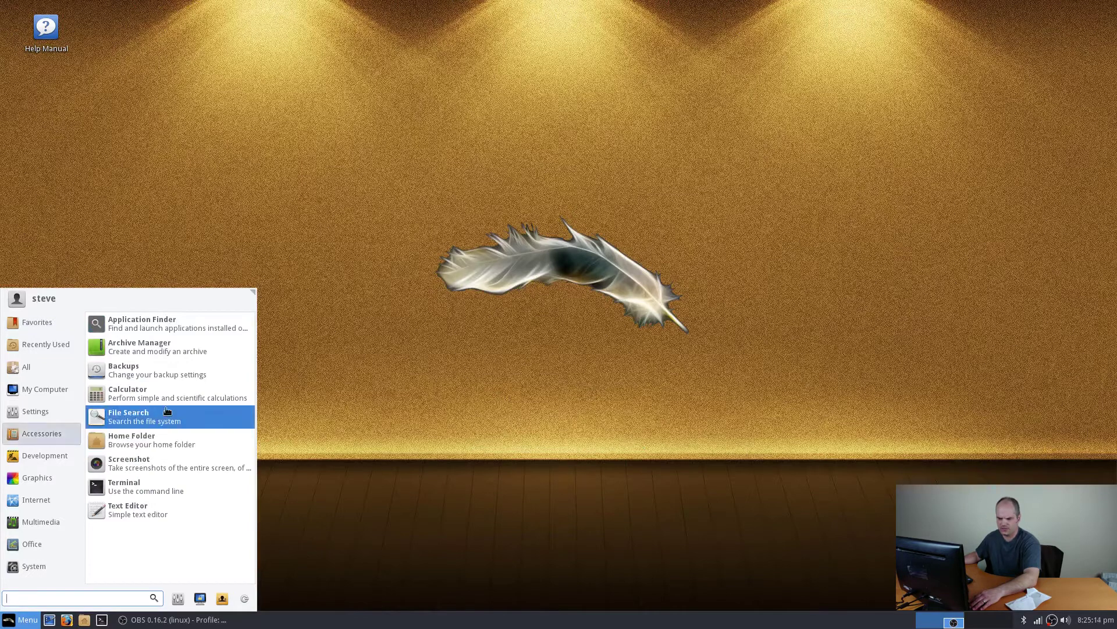
click(148, 377)
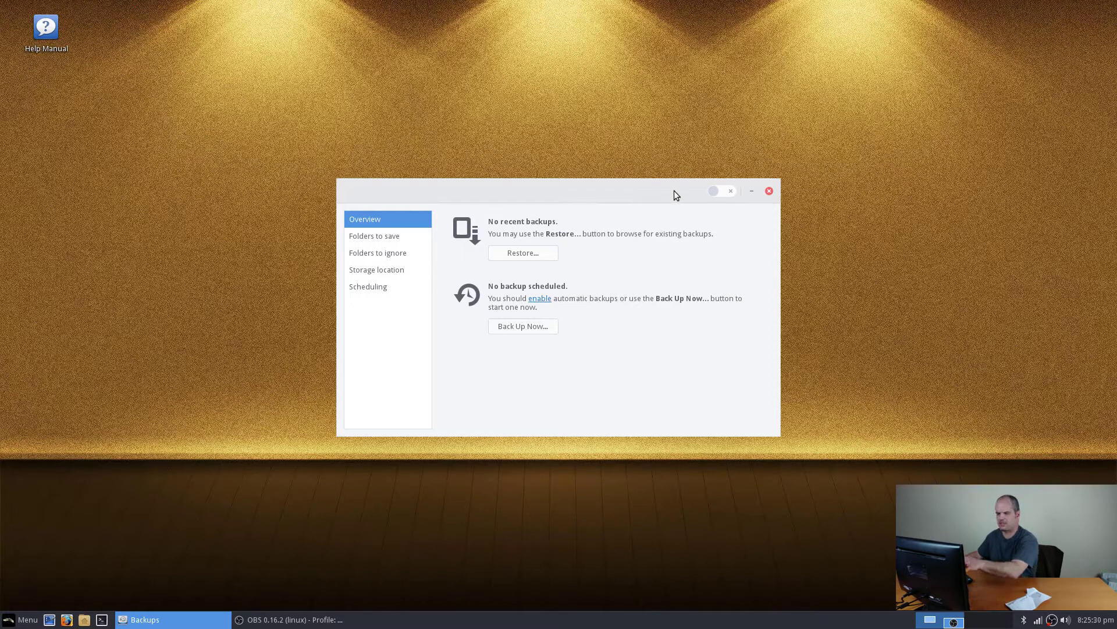
click(769, 190)
Reopen the Whisker Menu and browse Accessories, Graphics, Internet, then Multimedia.
click(23, 619)
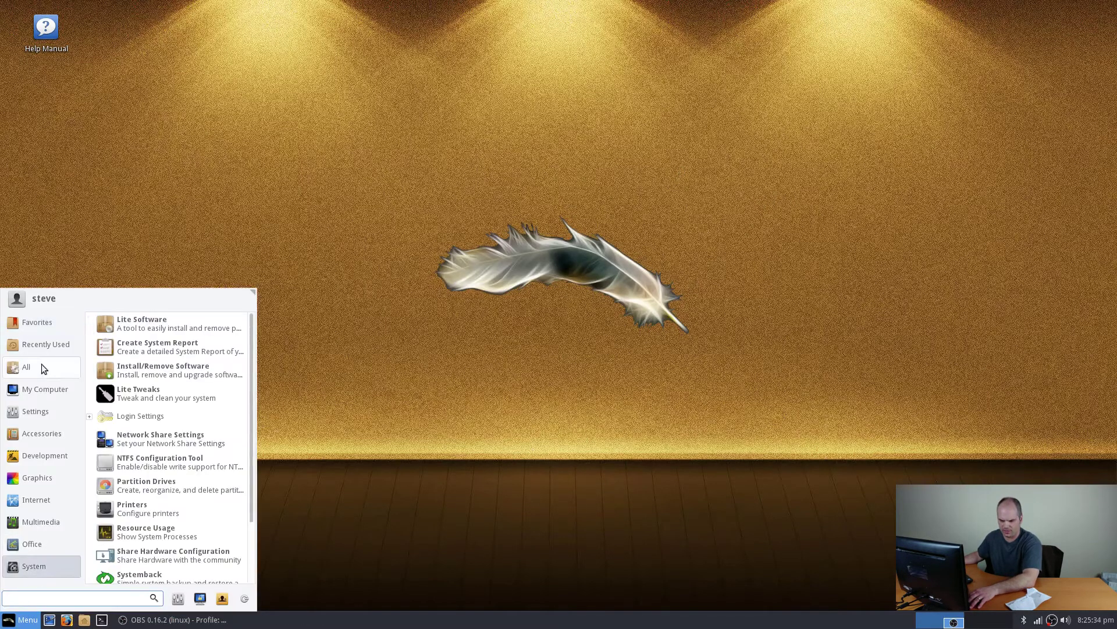
mouse_move(30, 434)
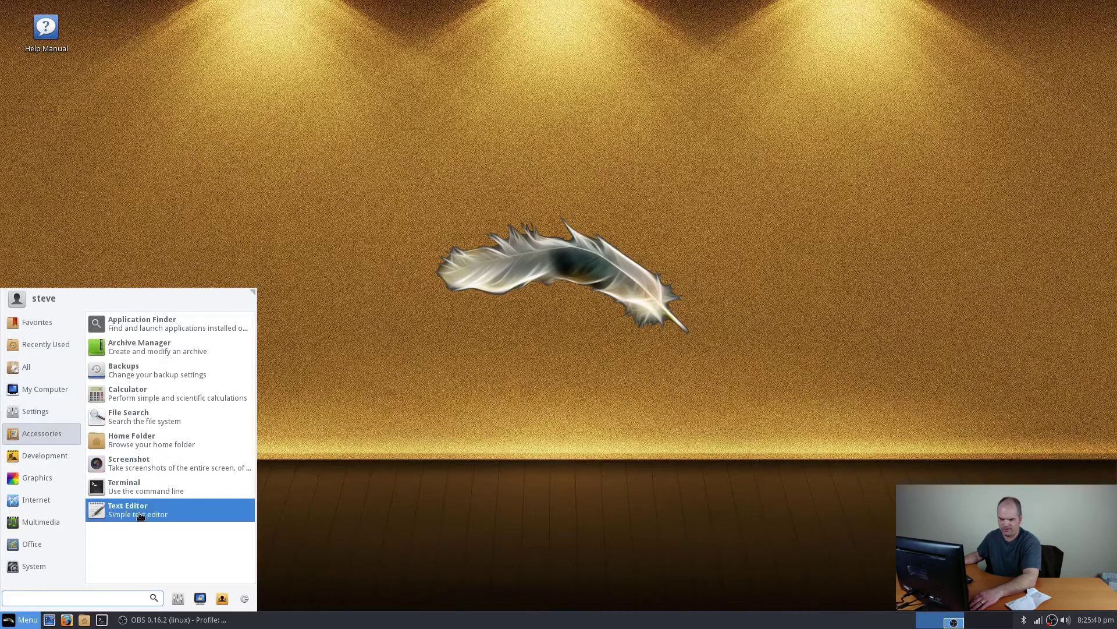
mouse_move(43, 470)
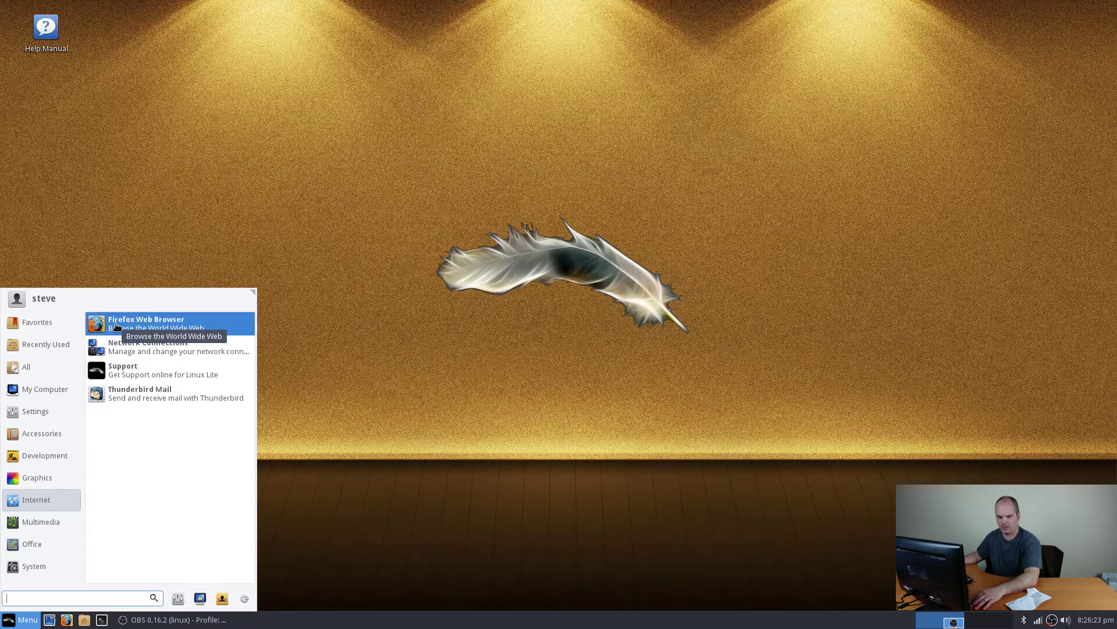
mouse_move(50, 522)
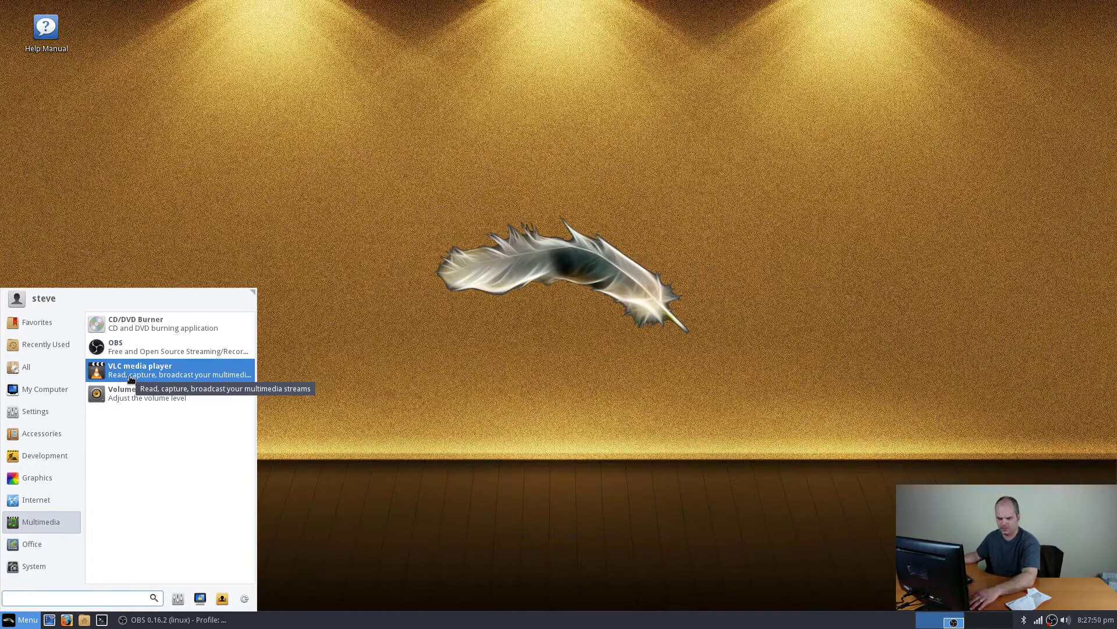
Browse the Office, Recently Used and Graphics categories in the application menu.
mouse_move(23, 546)
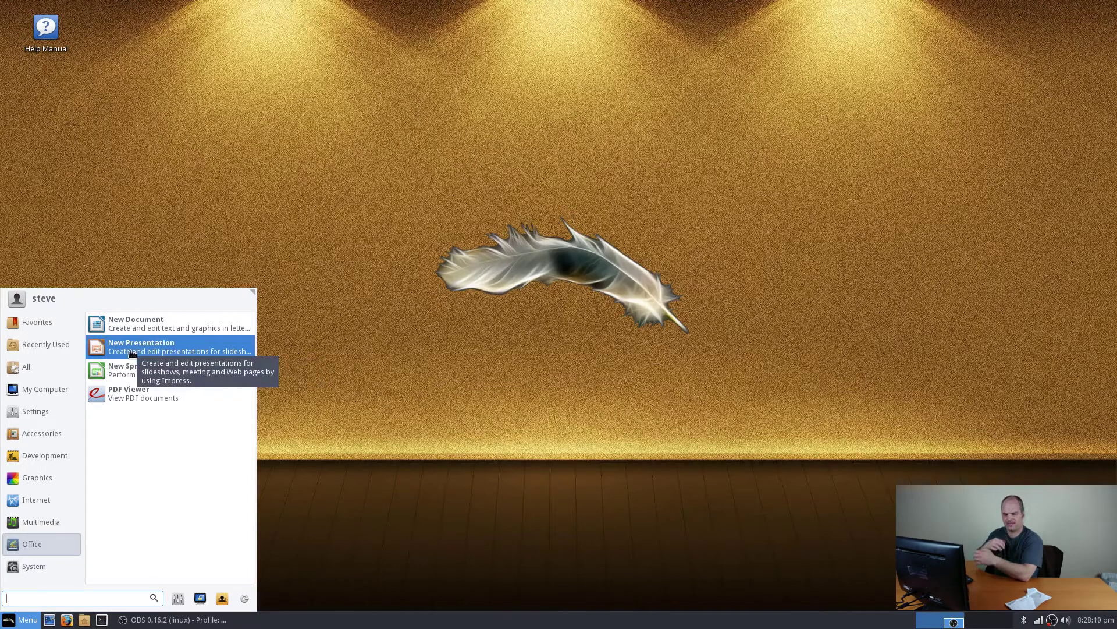
click(54, 340)
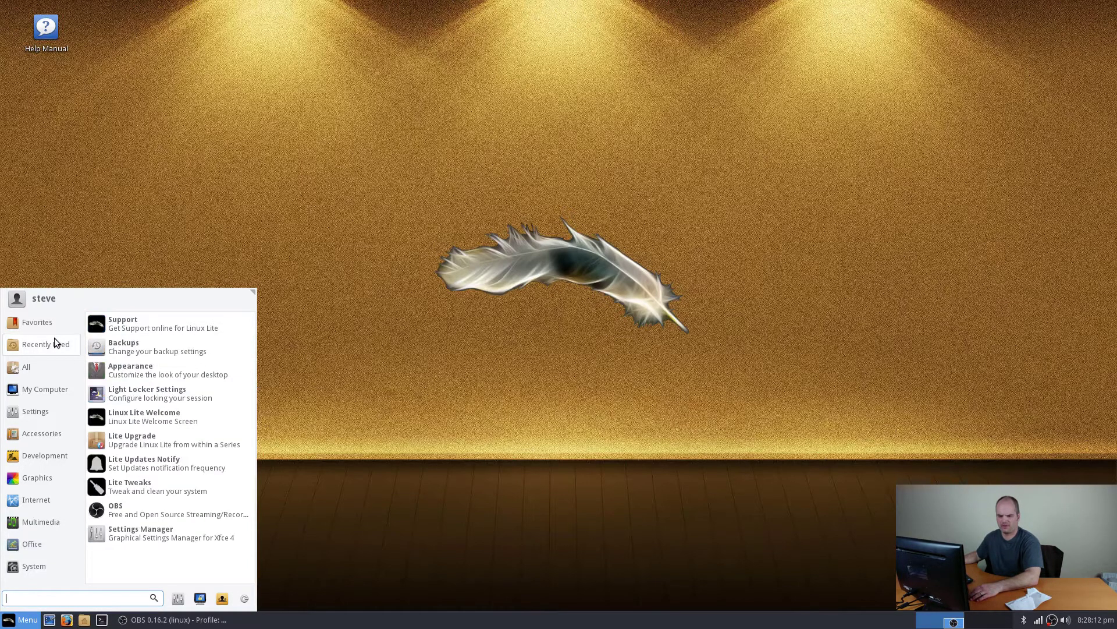
click(68, 477)
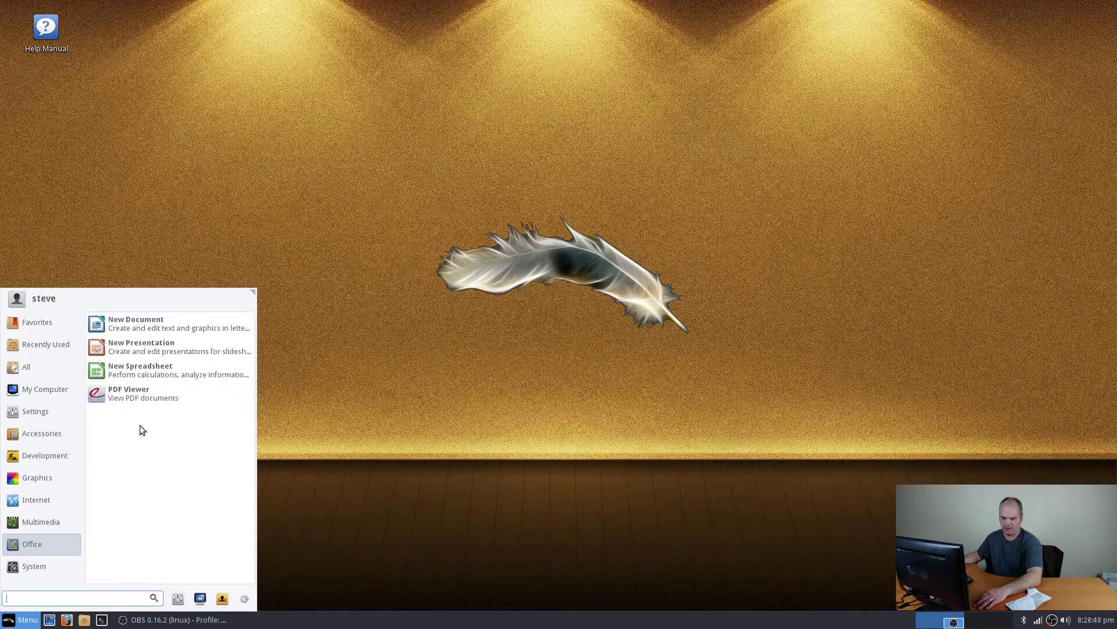
Launch Task Manager from System, move its window left, then close it.
click(29, 575)
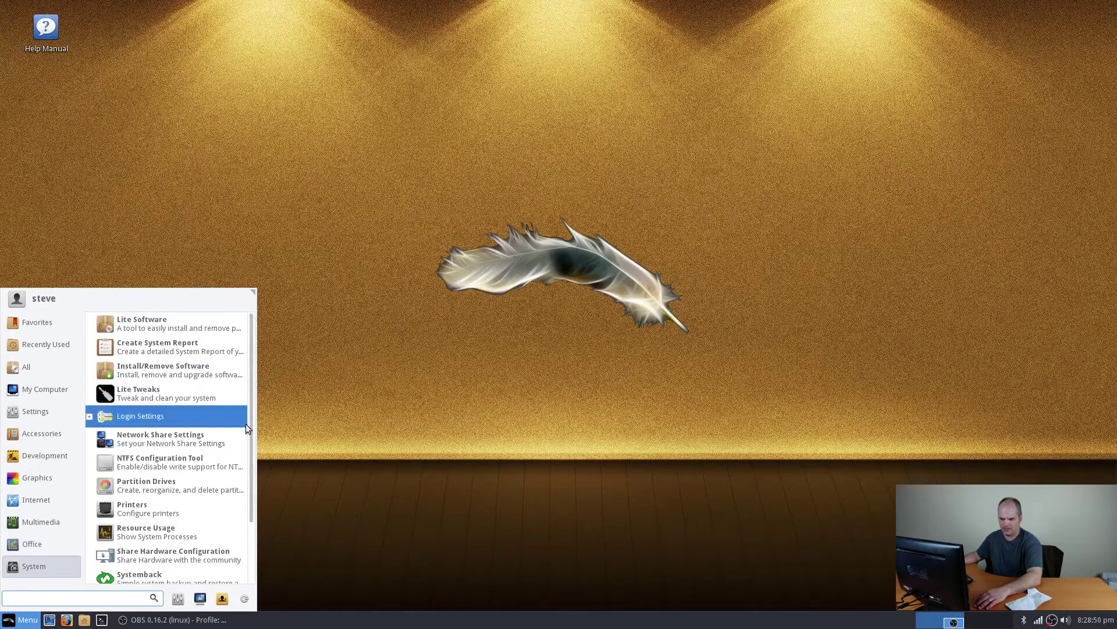
scroll(186, 344, down, 3)
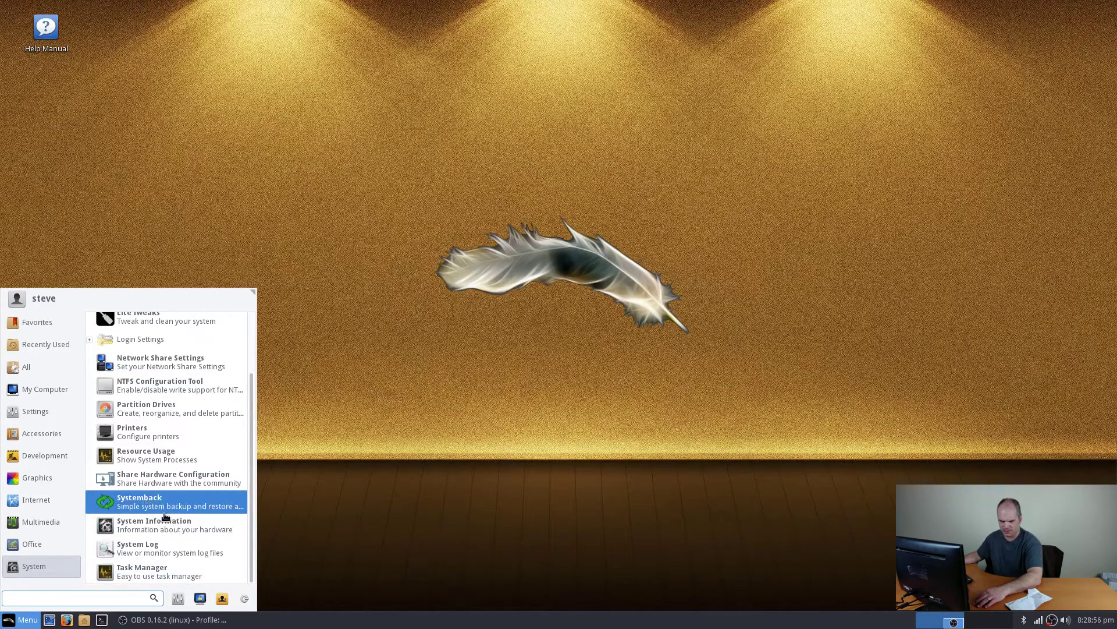
click(184, 573)
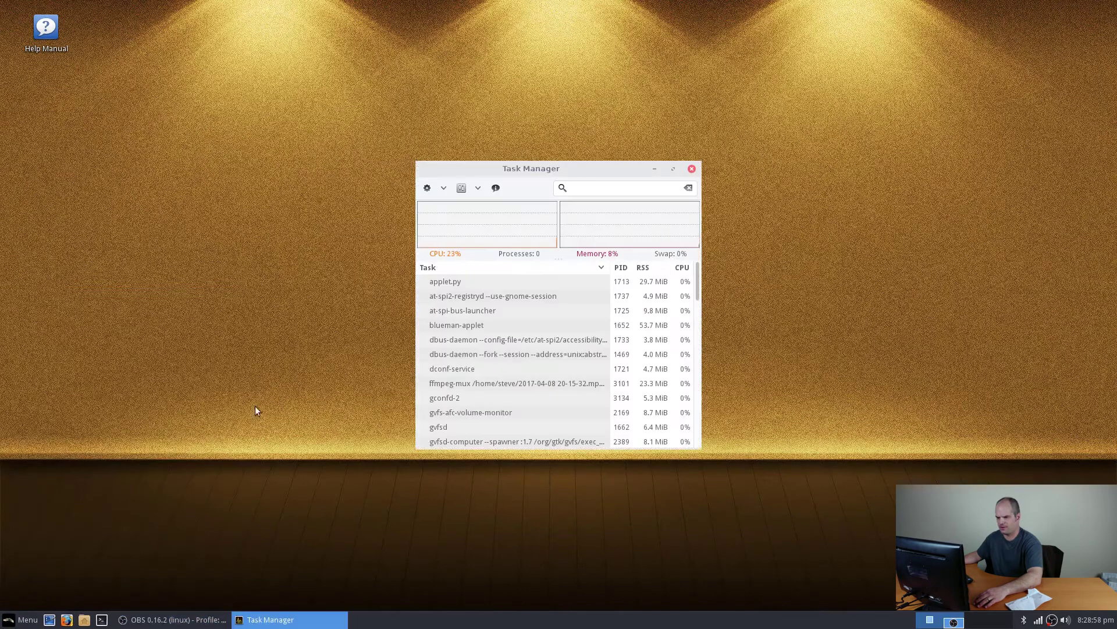
drag(606, 168, 344, 161)
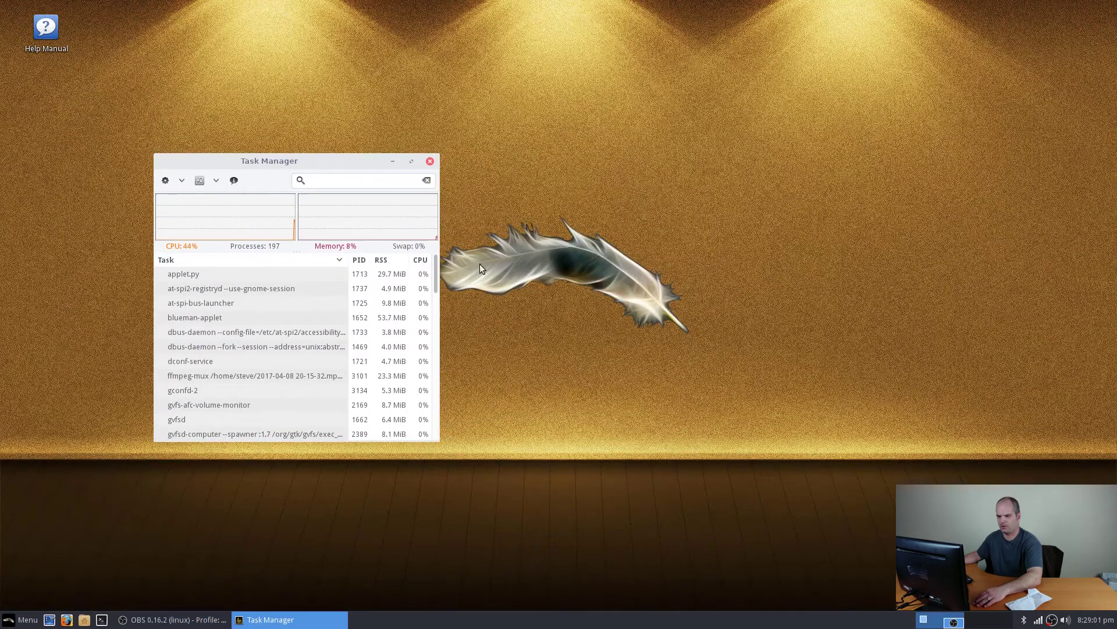
click(430, 162)
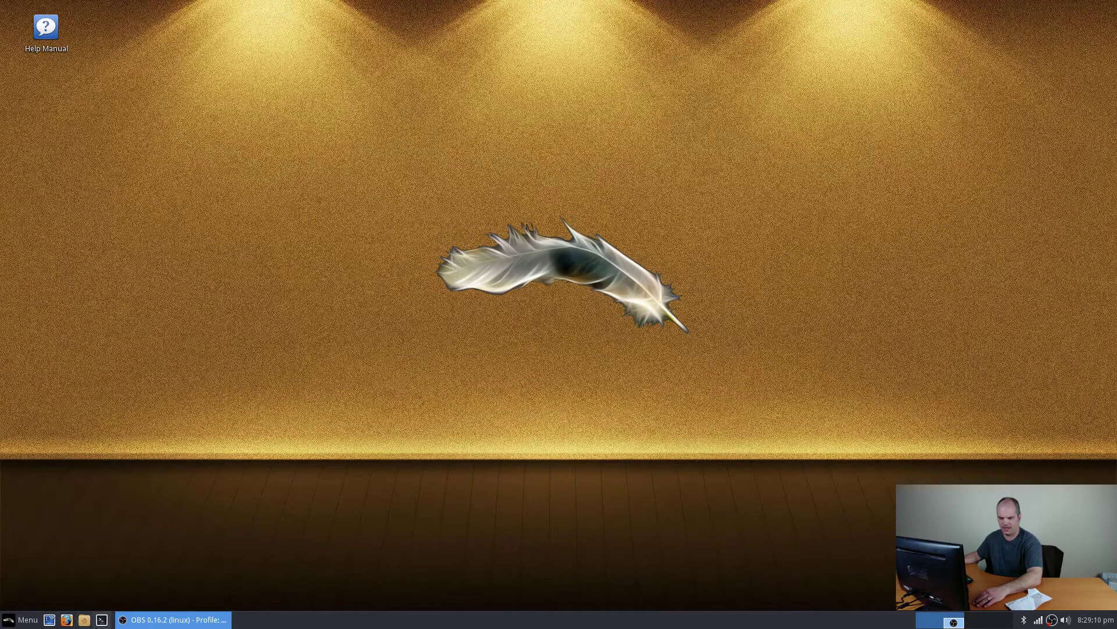
Open the home folder in the file manager, then close it with Alt+F4.
click(216, 621)
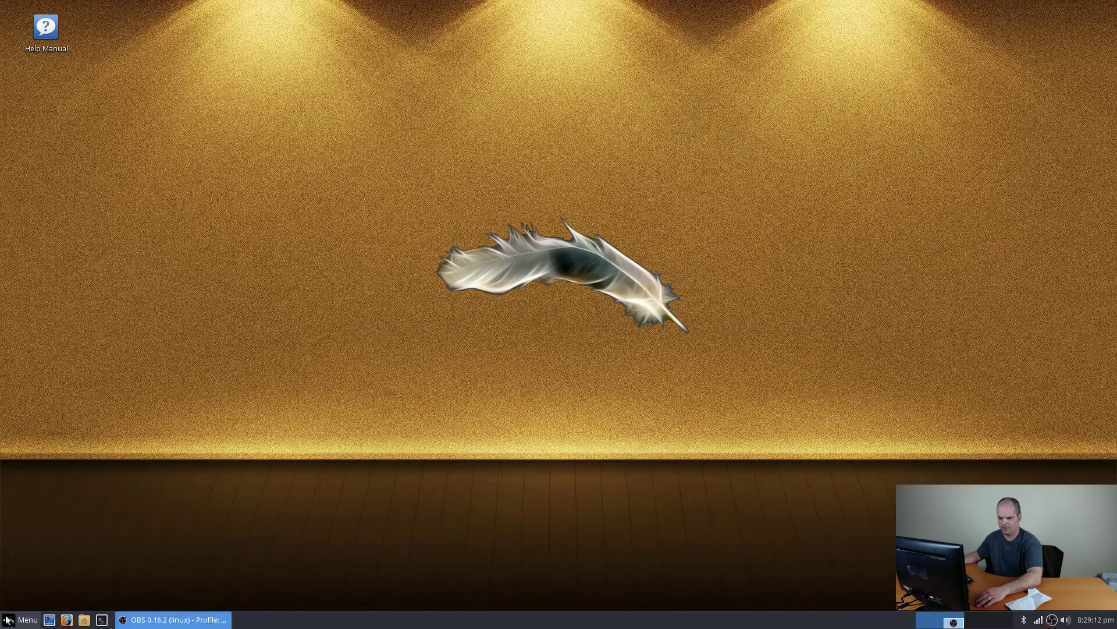
click(84, 620)
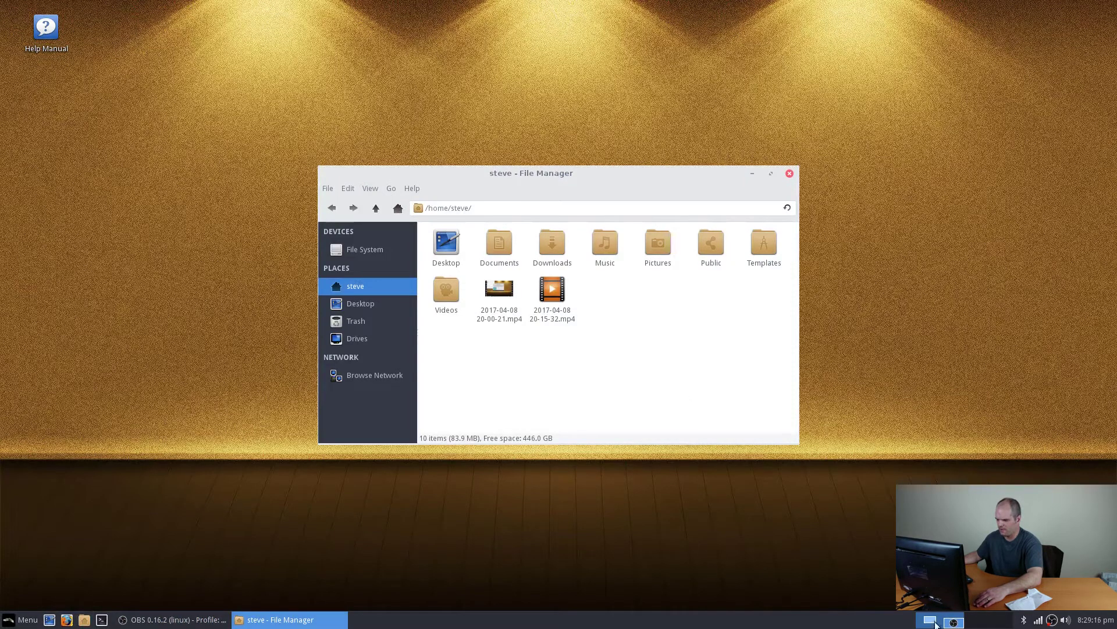
key(alt+F4)
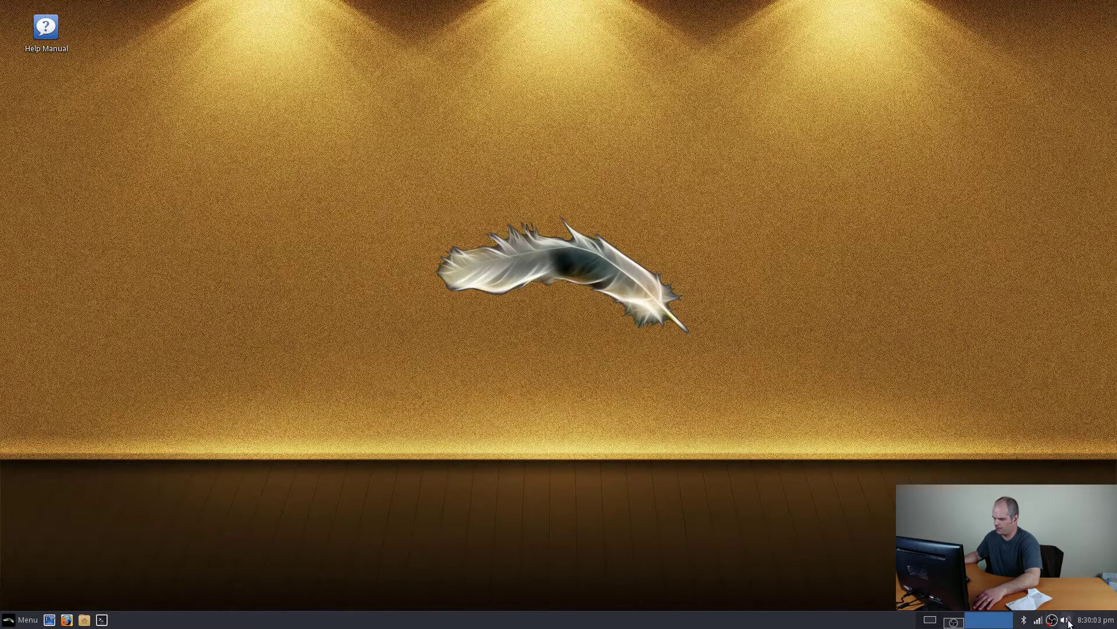
Search the application menu for 'mail', then dismiss the menu onto the empty desktop.
click(1101, 621)
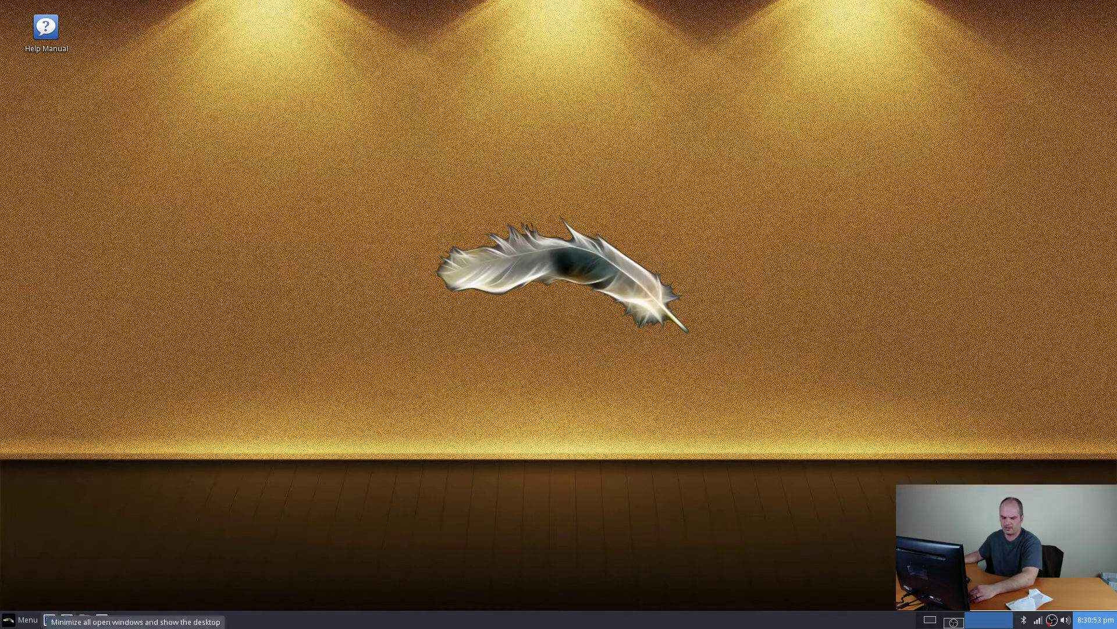
click(28, 620)
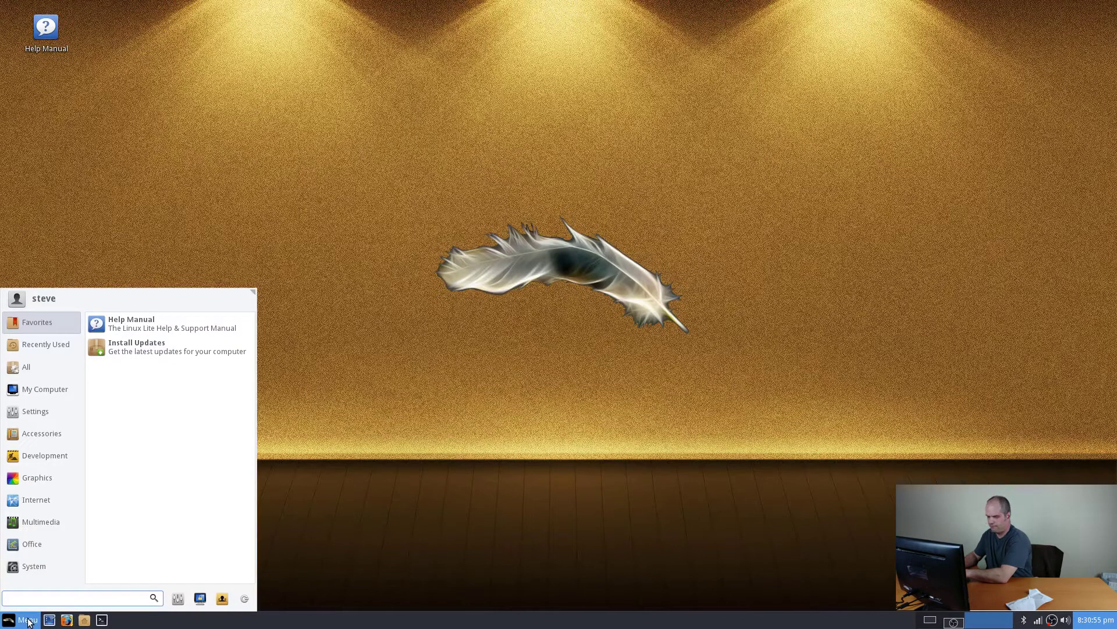
text(mail)
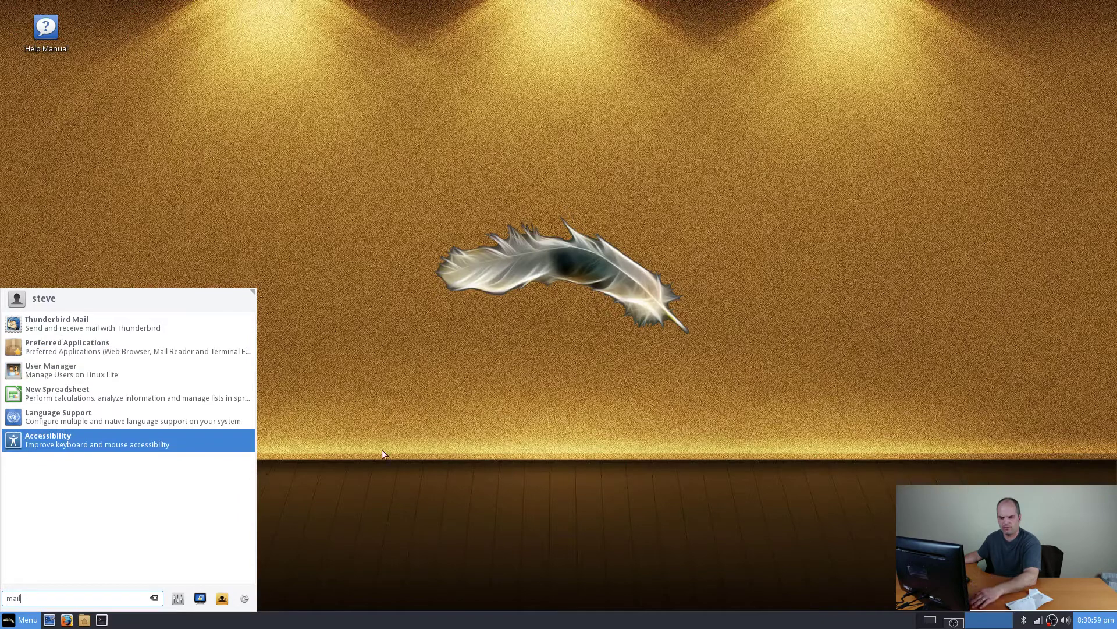
click(424, 547)
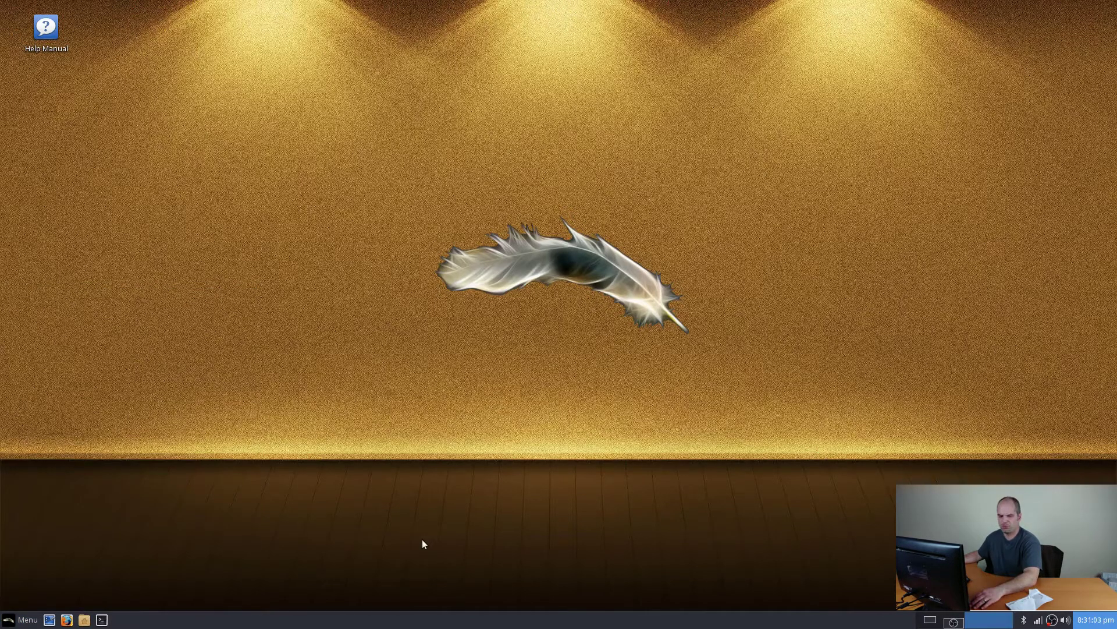
Open the file manager at home, move it upper-left, and visit Documents before returning home.
click(84, 619)
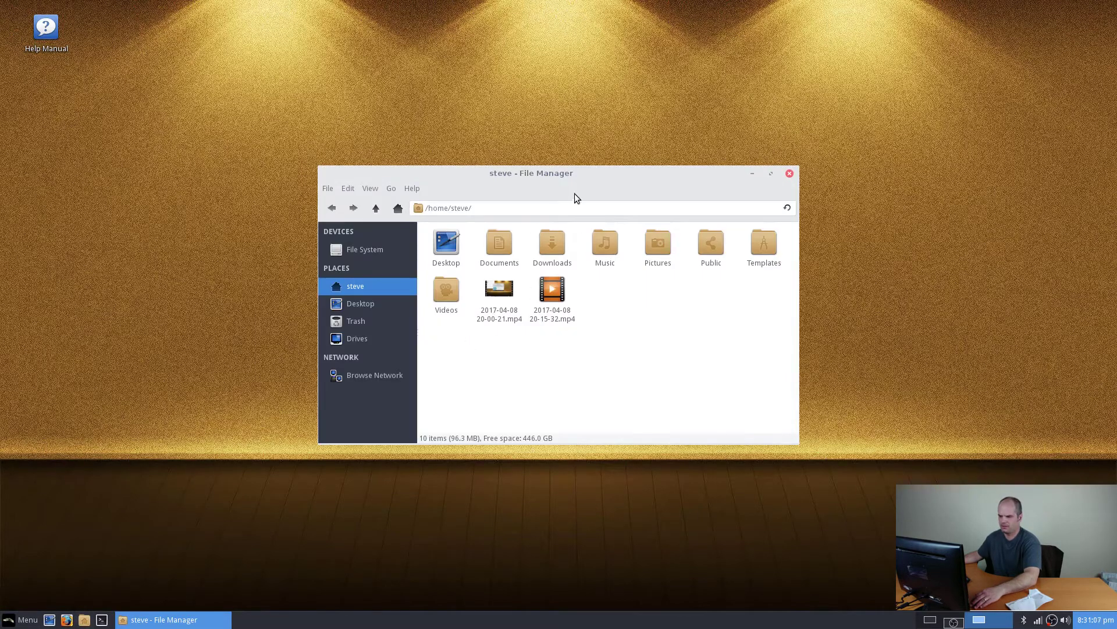
drag(579, 178, 362, 110)
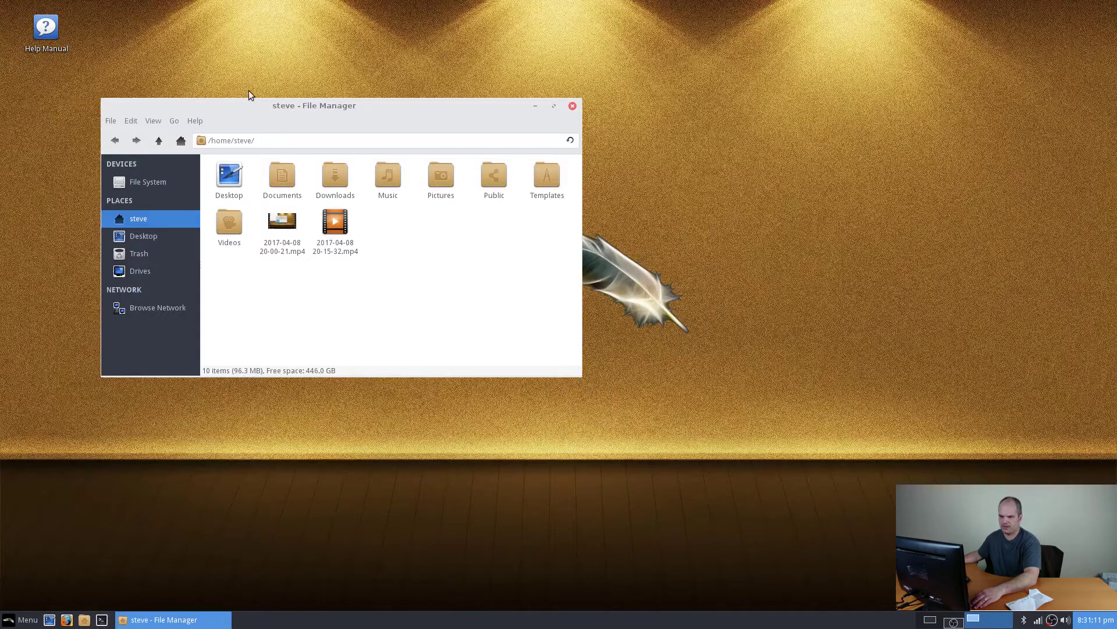
drag(244, 105, 256, 103)
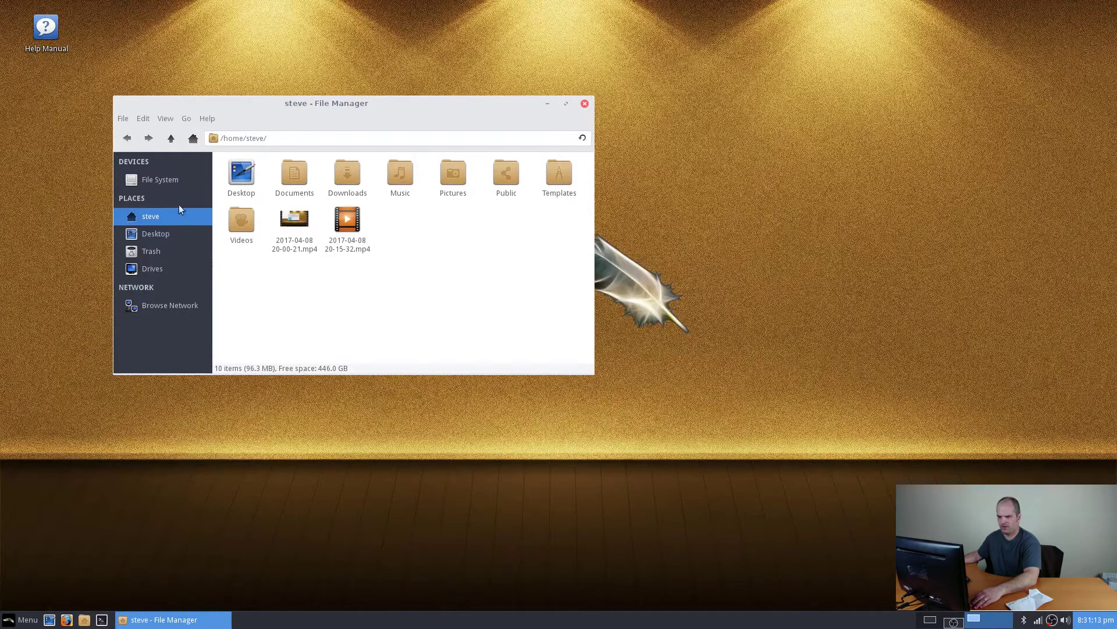
double_click(302, 180)
click(127, 138)
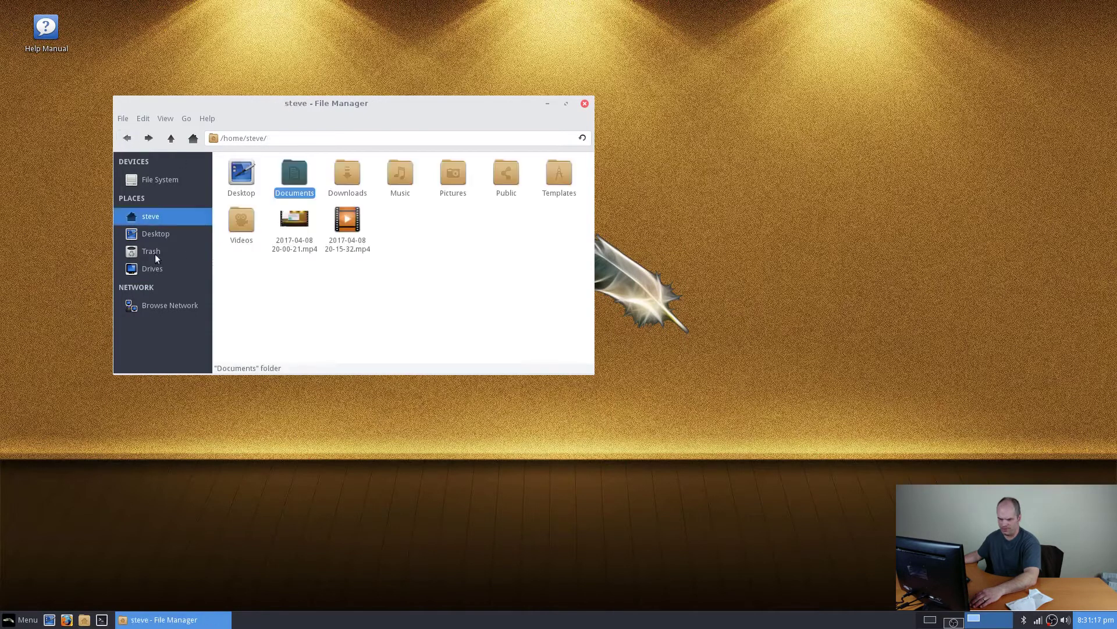
Browse File System, Desktop and Drives, then show the Network view with 11 hosts.
click(155, 182)
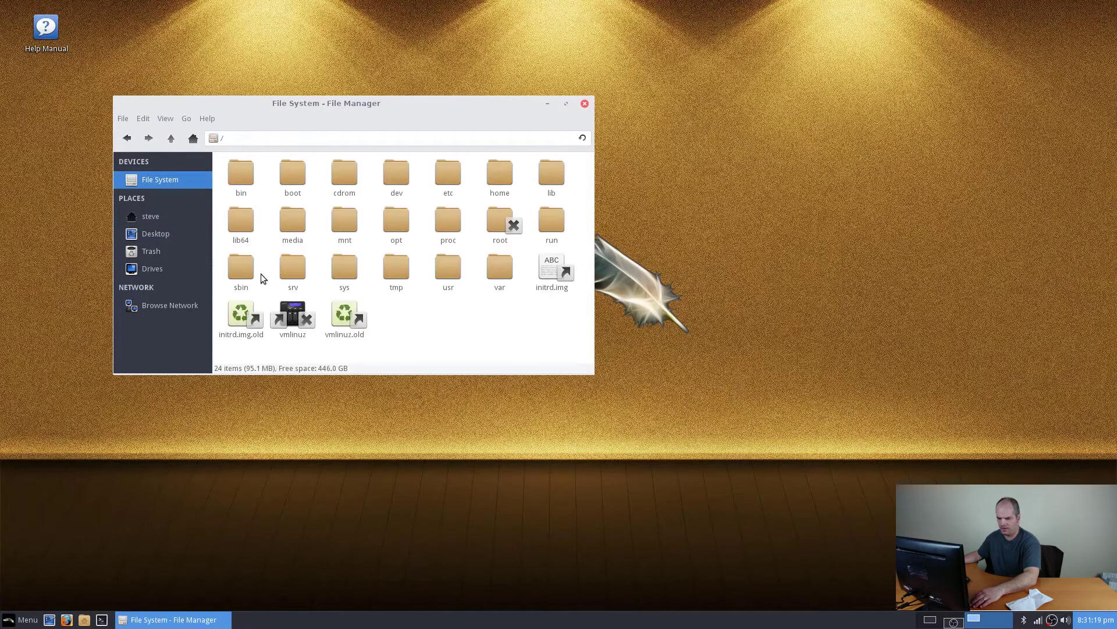
click(159, 234)
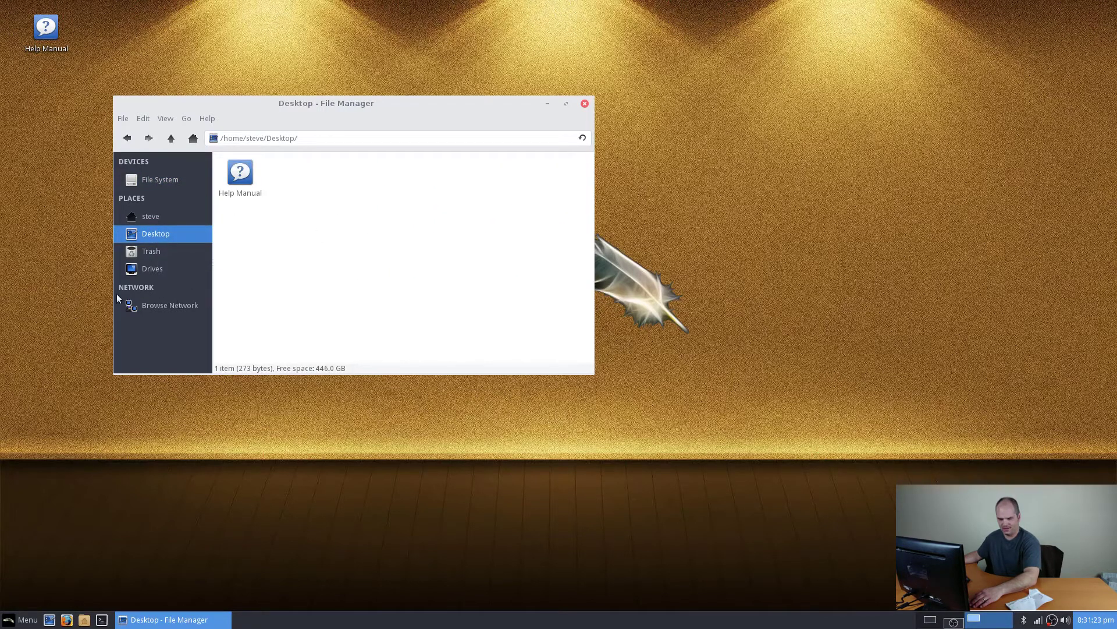
click(156, 268)
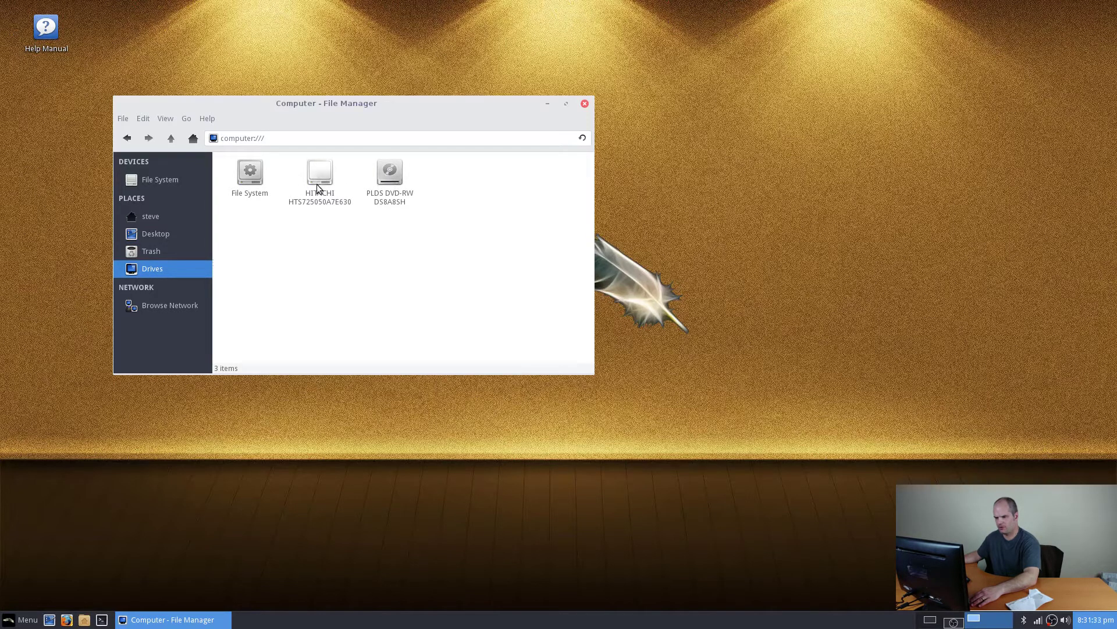
click(255, 176)
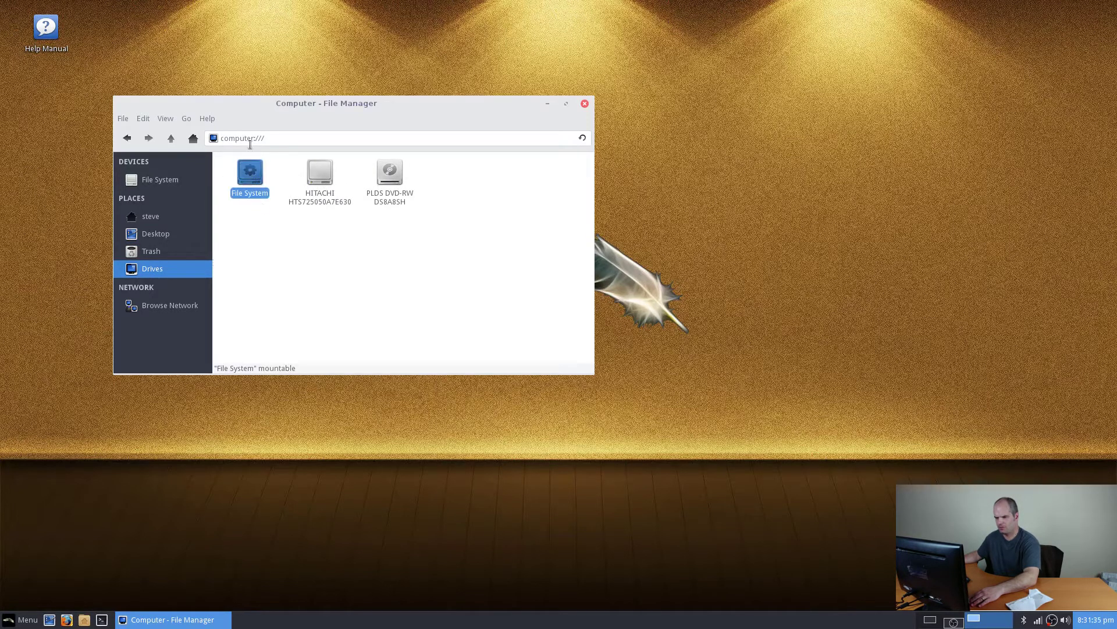
double_click(255, 176)
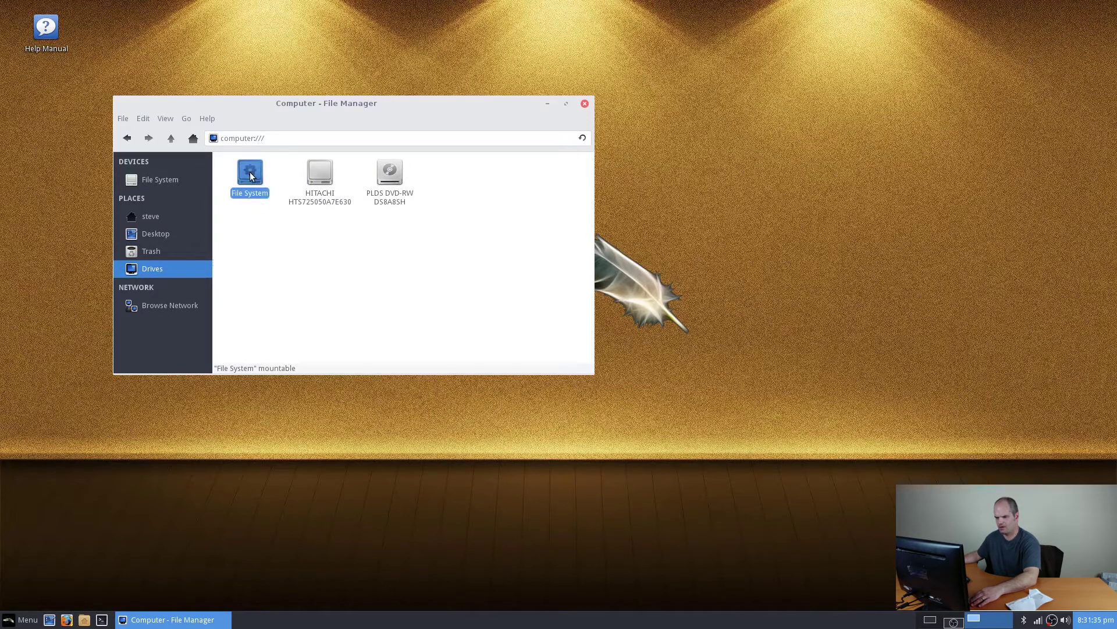
click(170, 306)
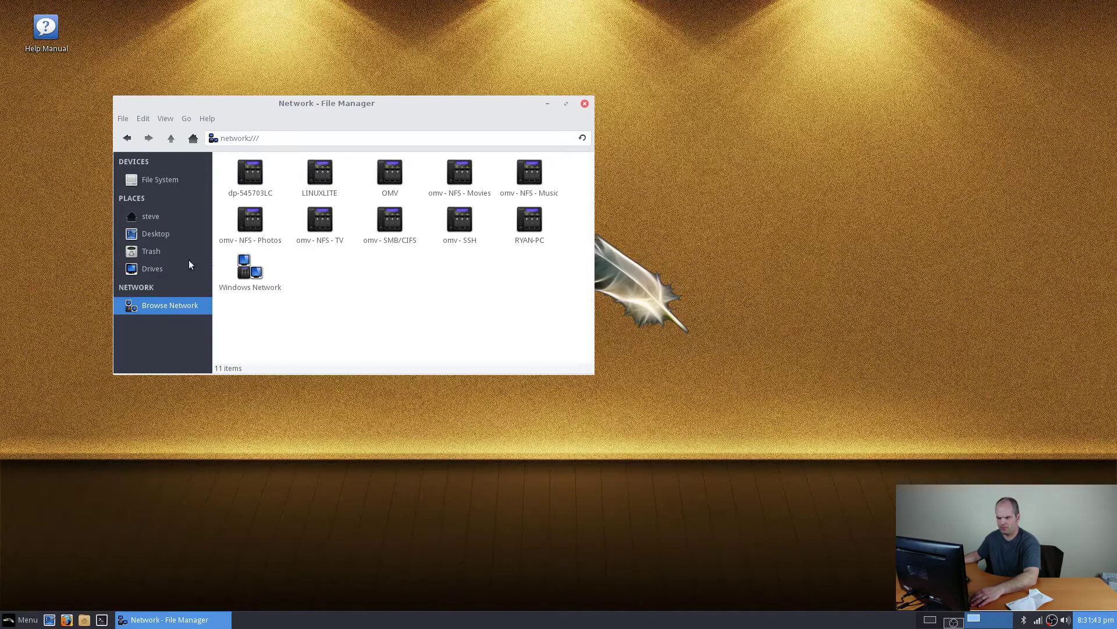
Go to the user's network share on 192.168.1.10 by entering its smb:// address.
click(293, 138)
key(shift+Left)
key(shift+Left)
key(shift+Left)
key(shift+Left)
key(shift+Left)
key(shift+Left)
key(shift+Left)
key(shift+Left)
key(shift+Left)
key(shift+Left)
key(shift+Left)
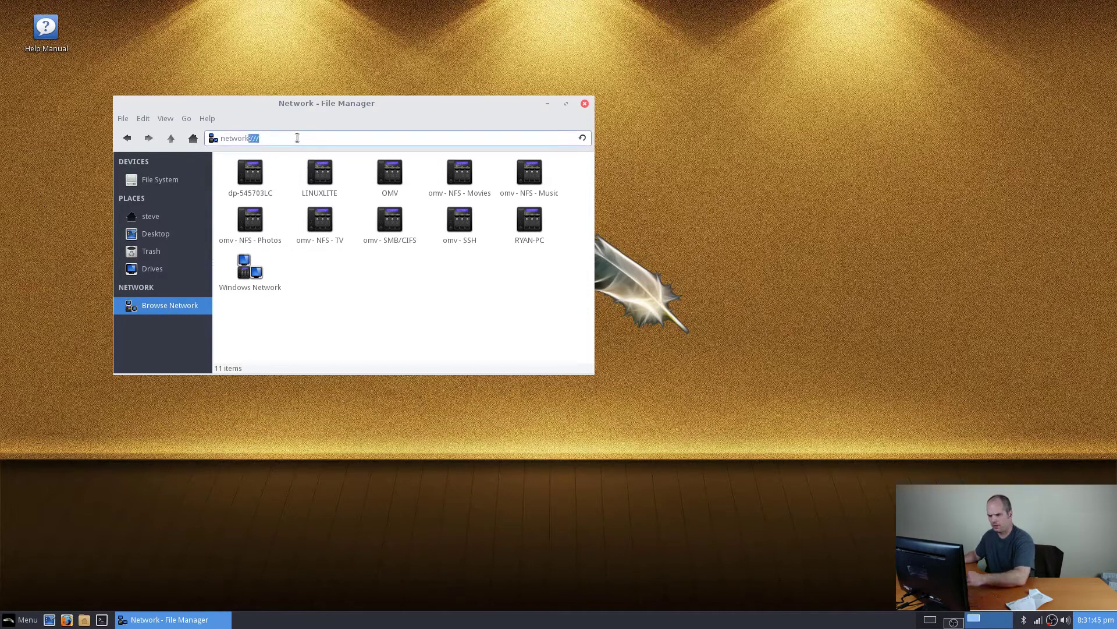
text(smb)
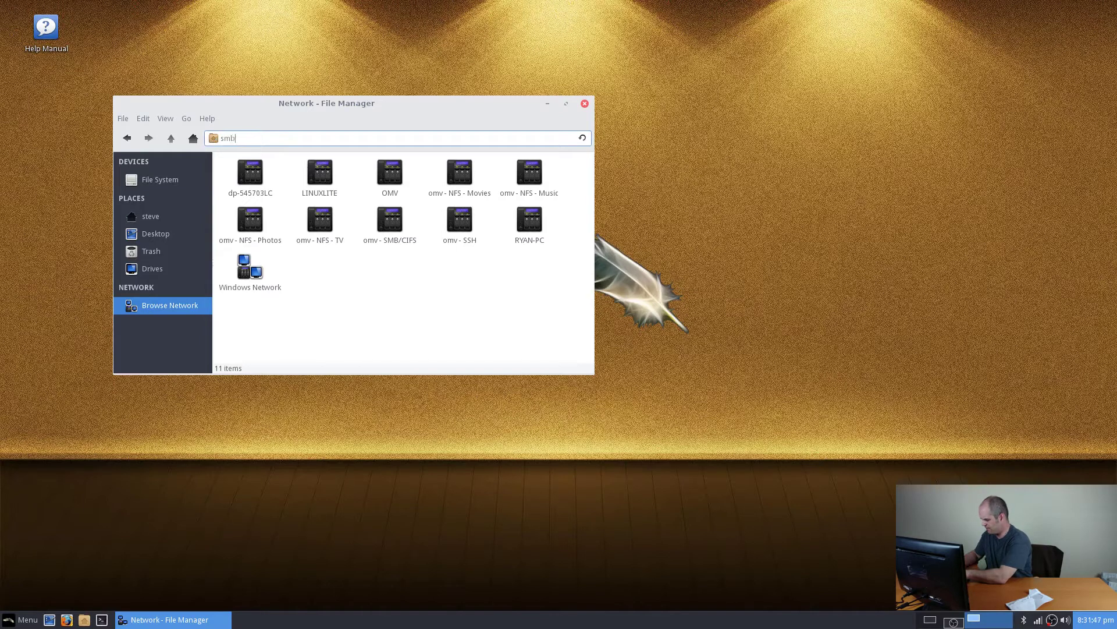
text(://192.)
text(168.1.10/steve/)
key(Return)
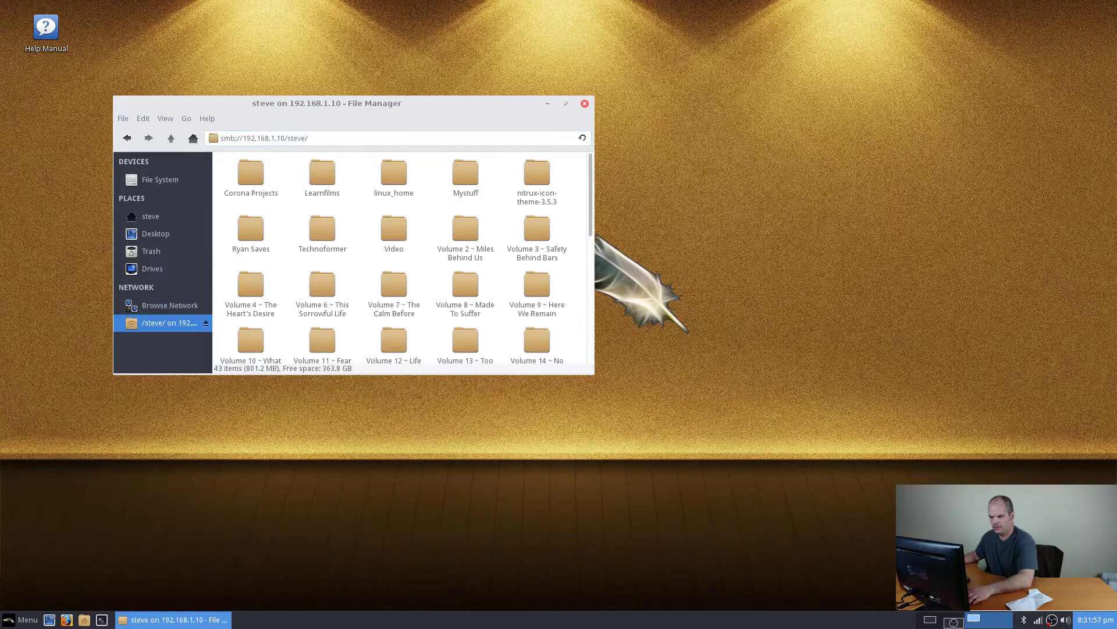
drag(457, 107, 499, 85)
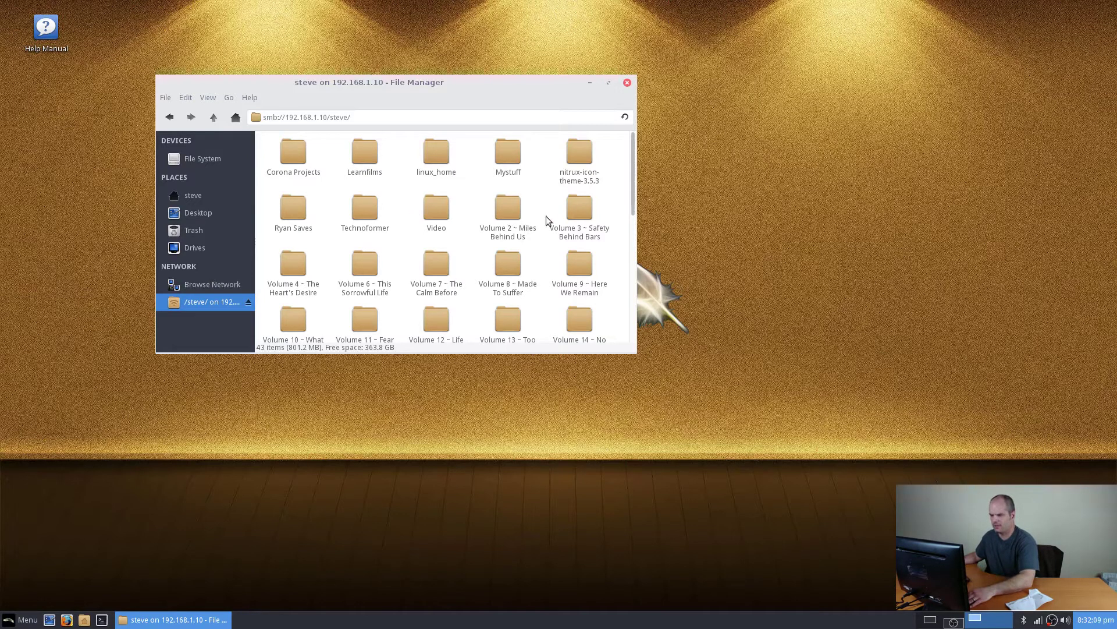
Scroll the share listing and open the Technoformer folder.
scroll(582, 217, down, 10)
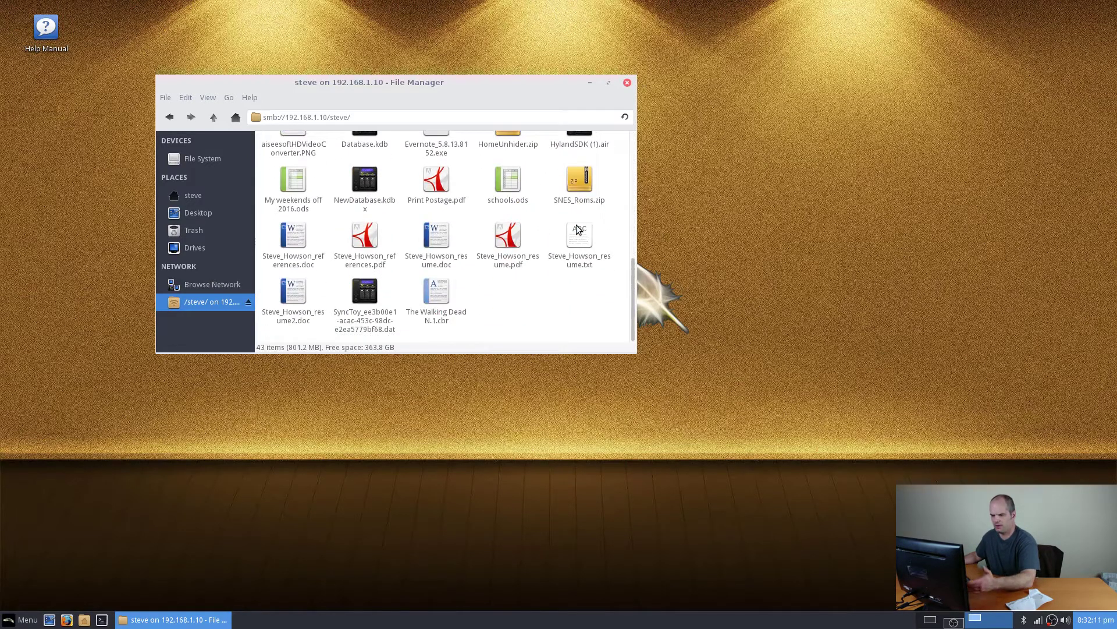
scroll(578, 228, up, 4)
scroll(532, 343, up, 1)
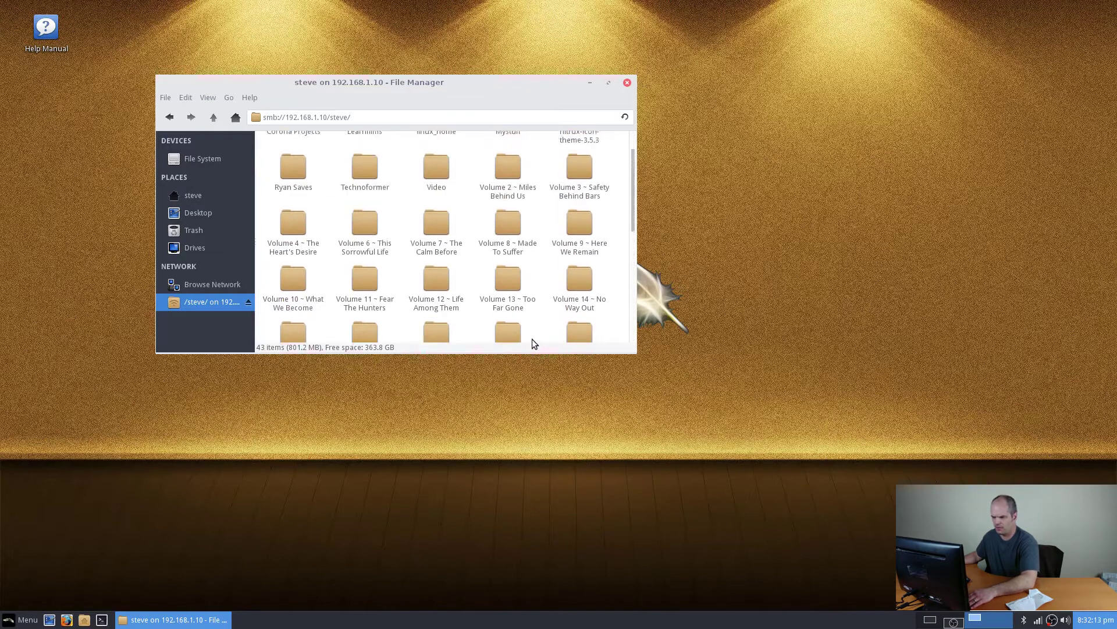
scroll(531, 340, up, 1)
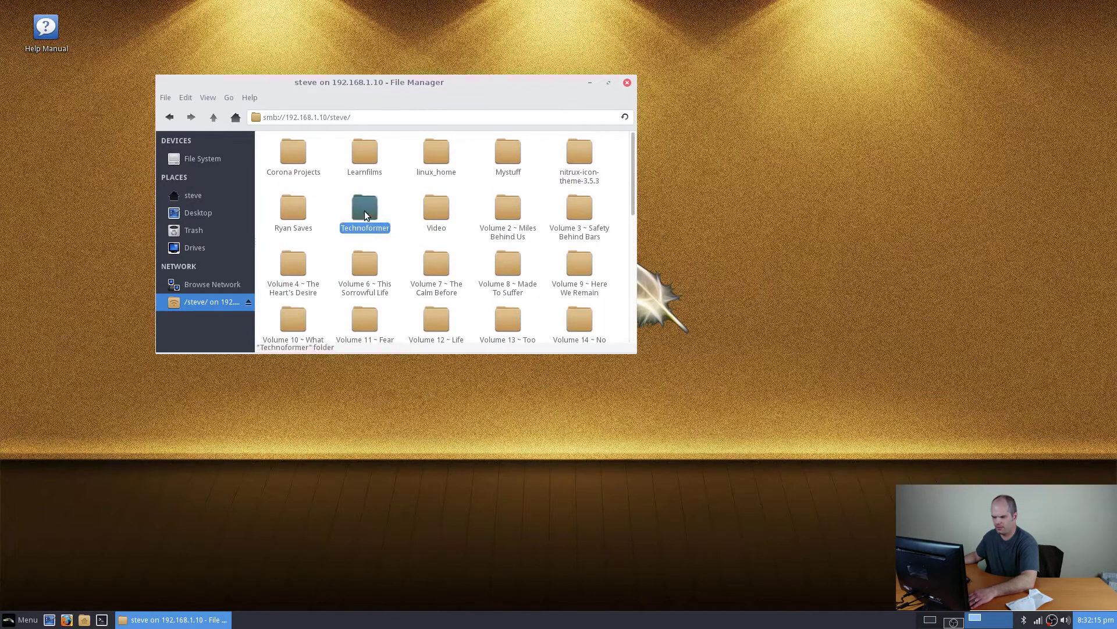
double_click(364, 211)
scroll(431, 273, down, 5)
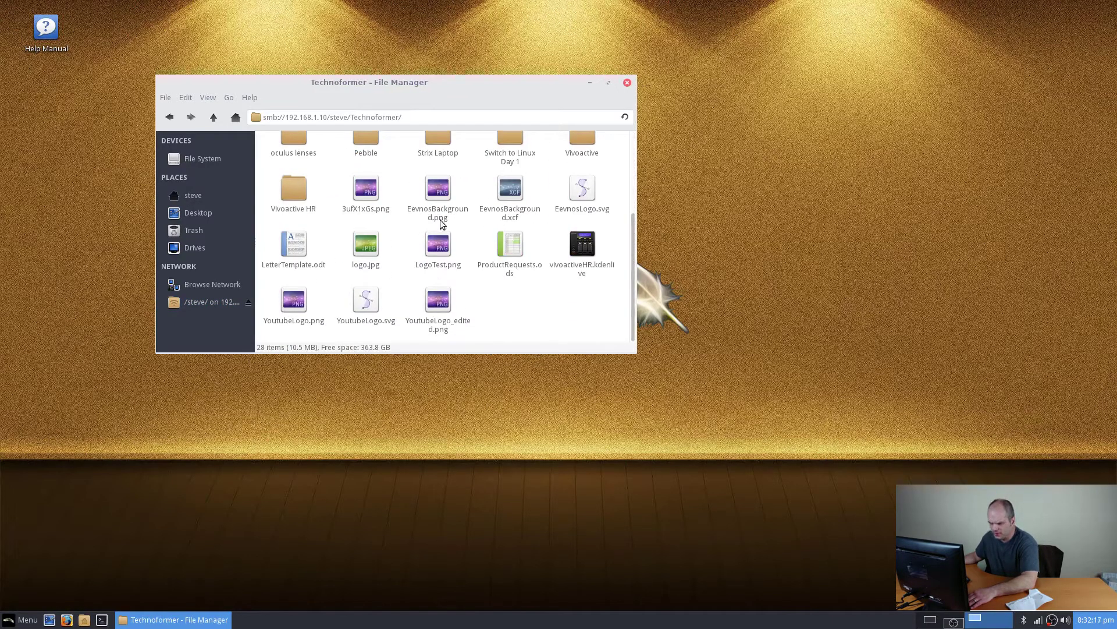
Copy EevnosBackground.png from the network share and minimize the file manager.
right_click(438, 190)
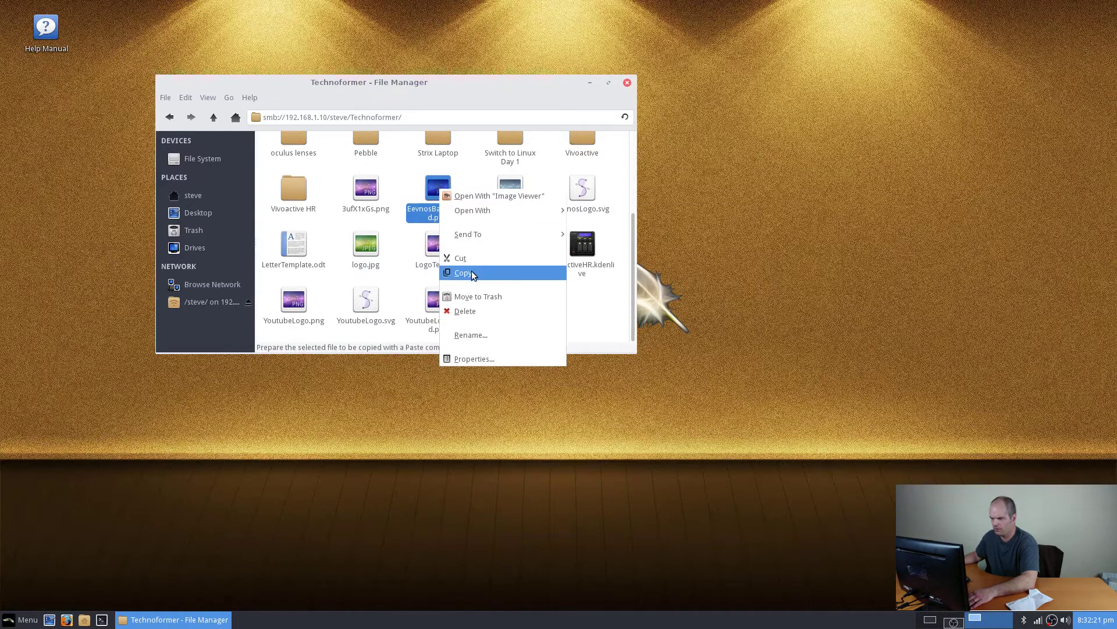
click(463, 273)
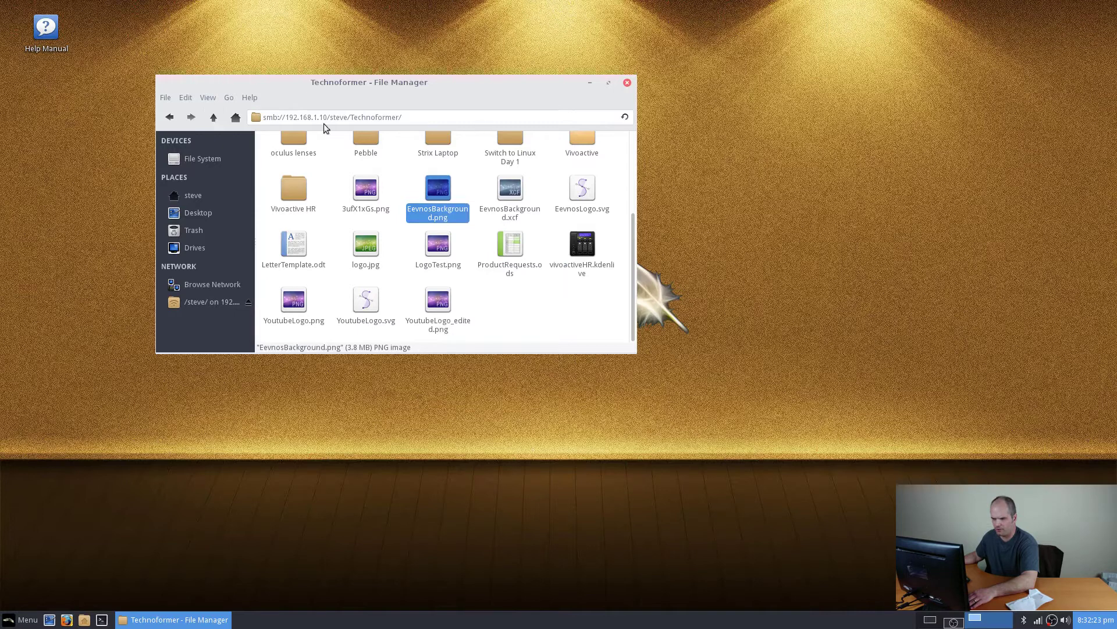
click(169, 117)
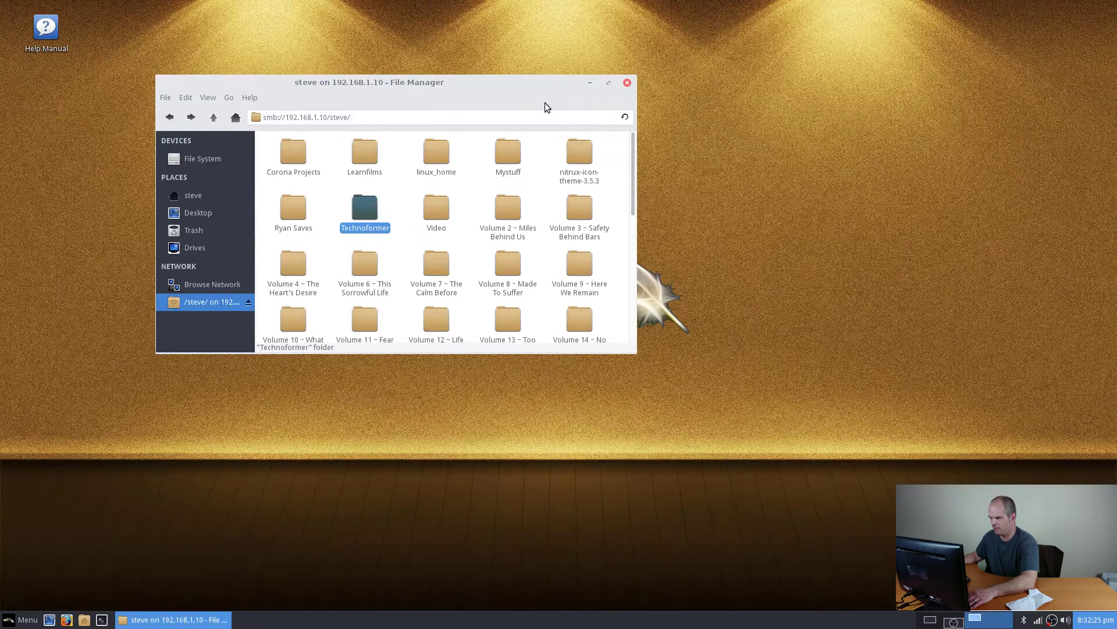
click(591, 84)
Paste EevnosBackground.png into the local Videos folder from a new home window.
right_click(312, 198)
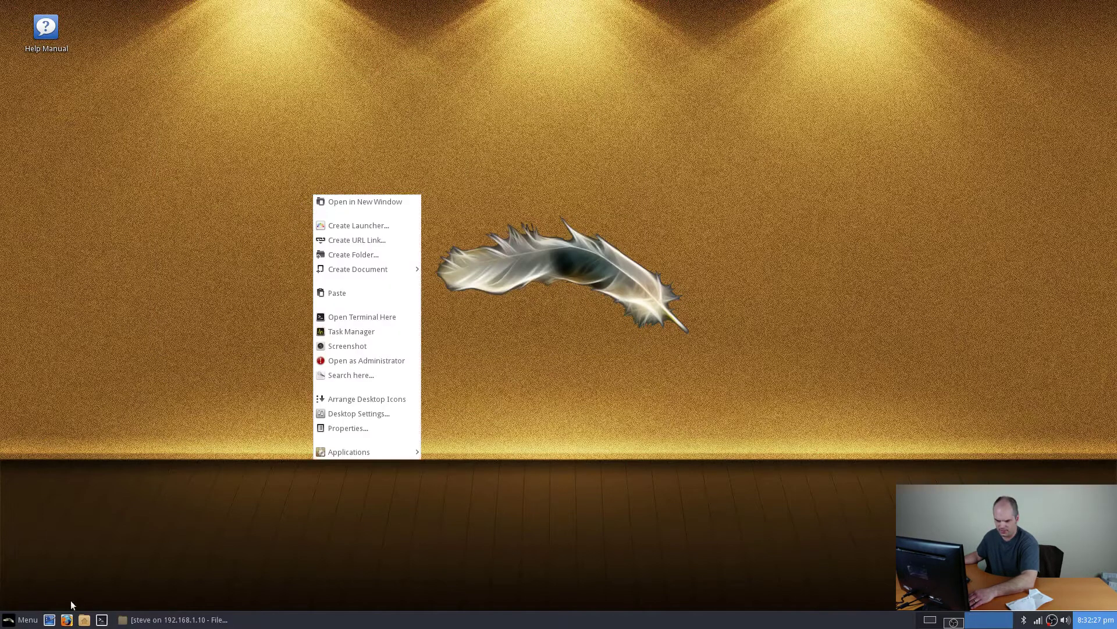
click(84, 620)
click(85, 620)
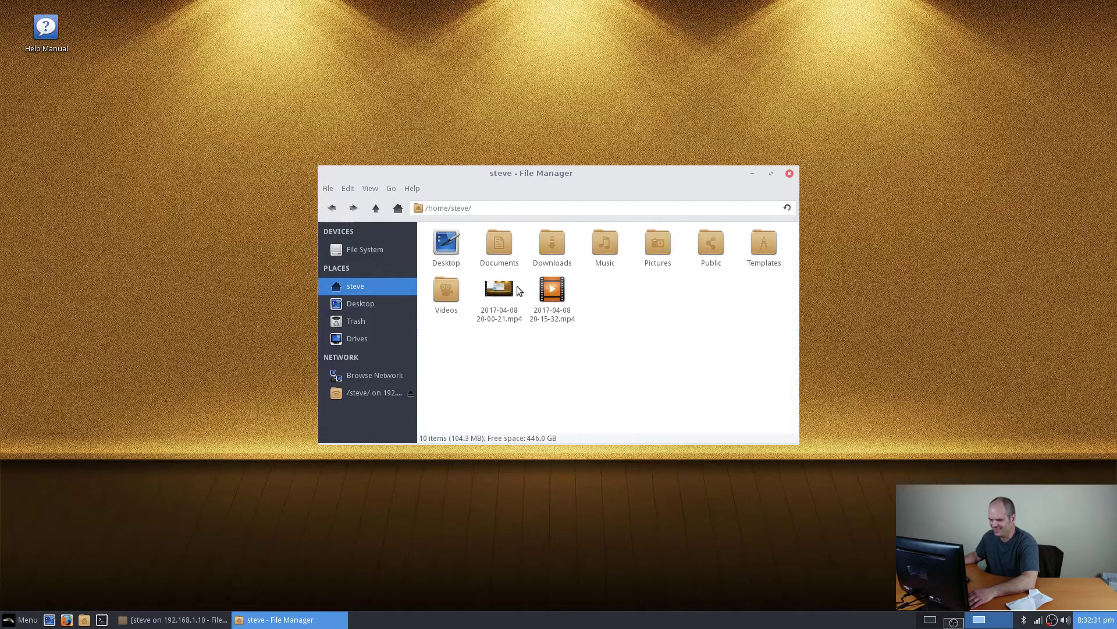
double_click(442, 291)
right_click(582, 389)
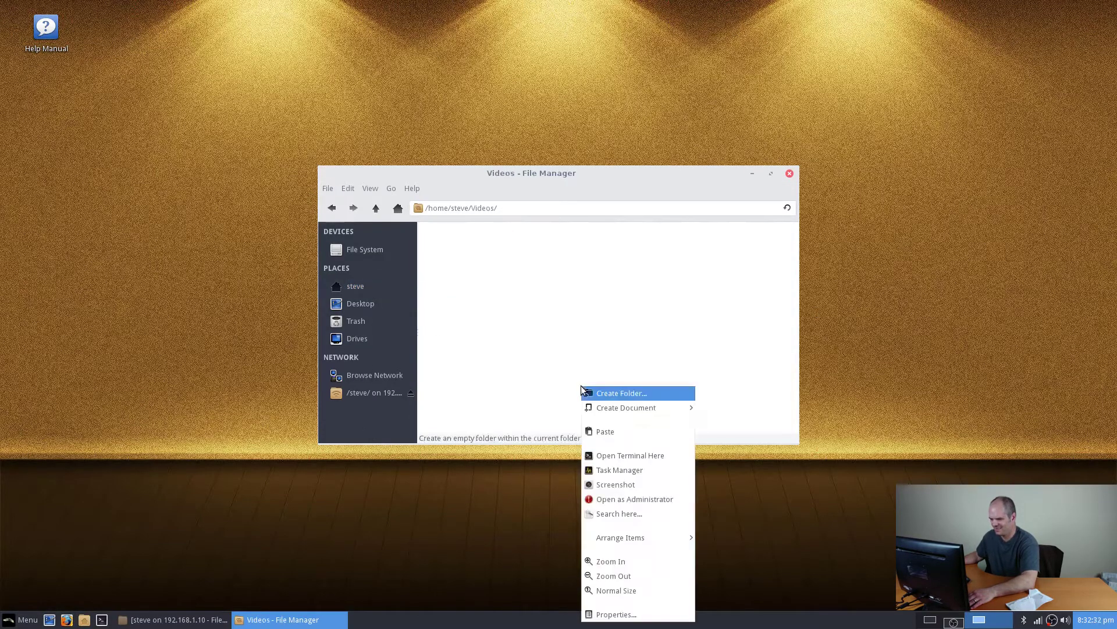
click(644, 432)
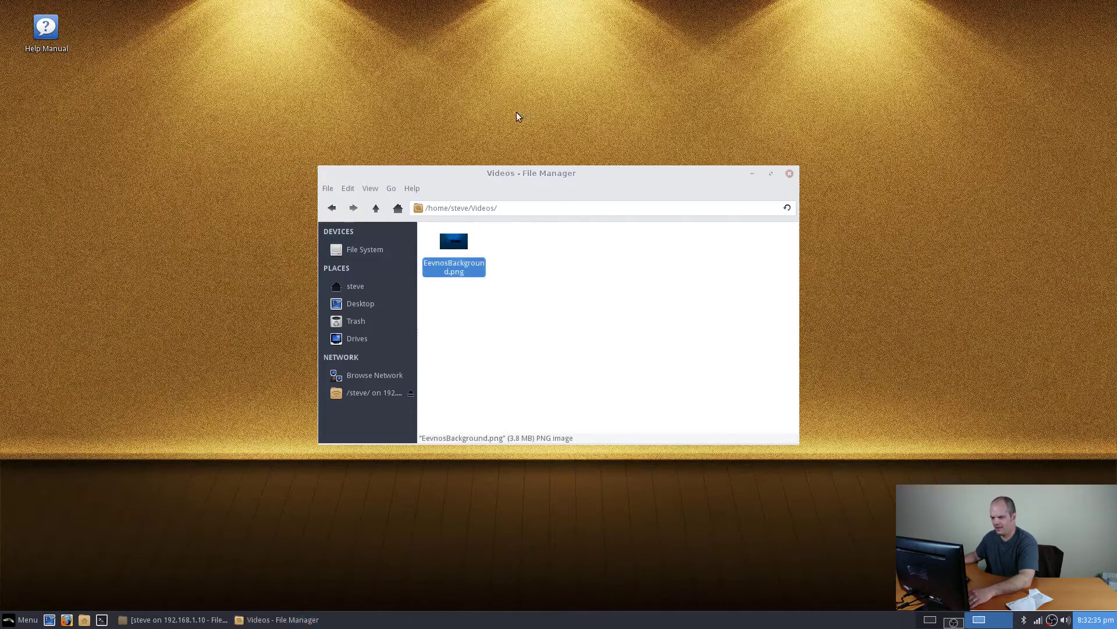
Bring up the pasted image's menu, then the desktop's options menu, dismissing both.
right_click(462, 249)
click(306, 113)
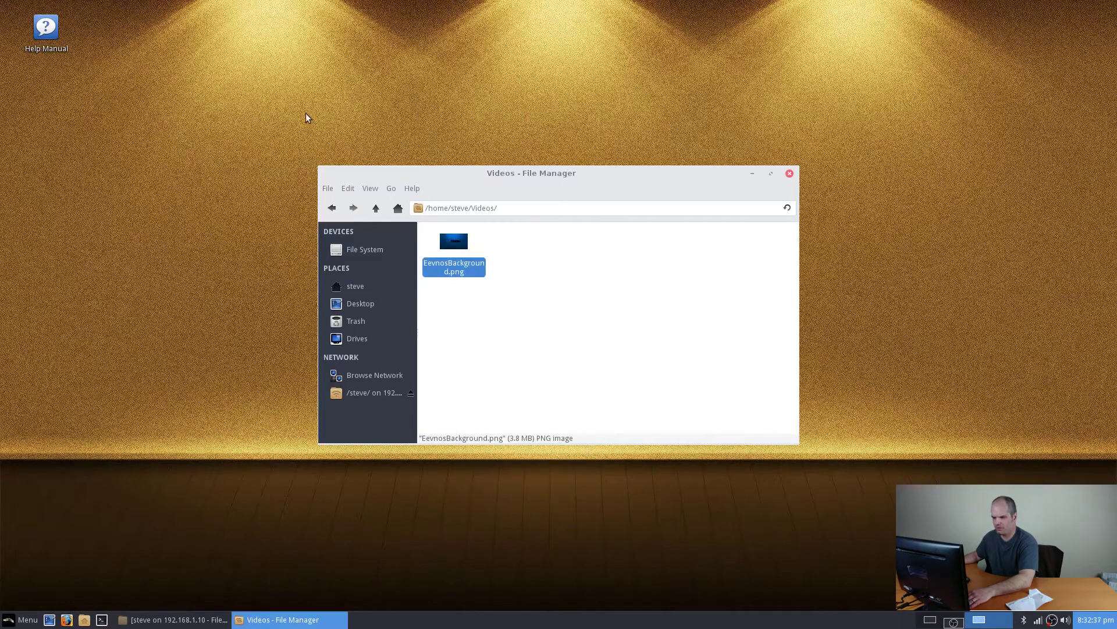
right_click(306, 113)
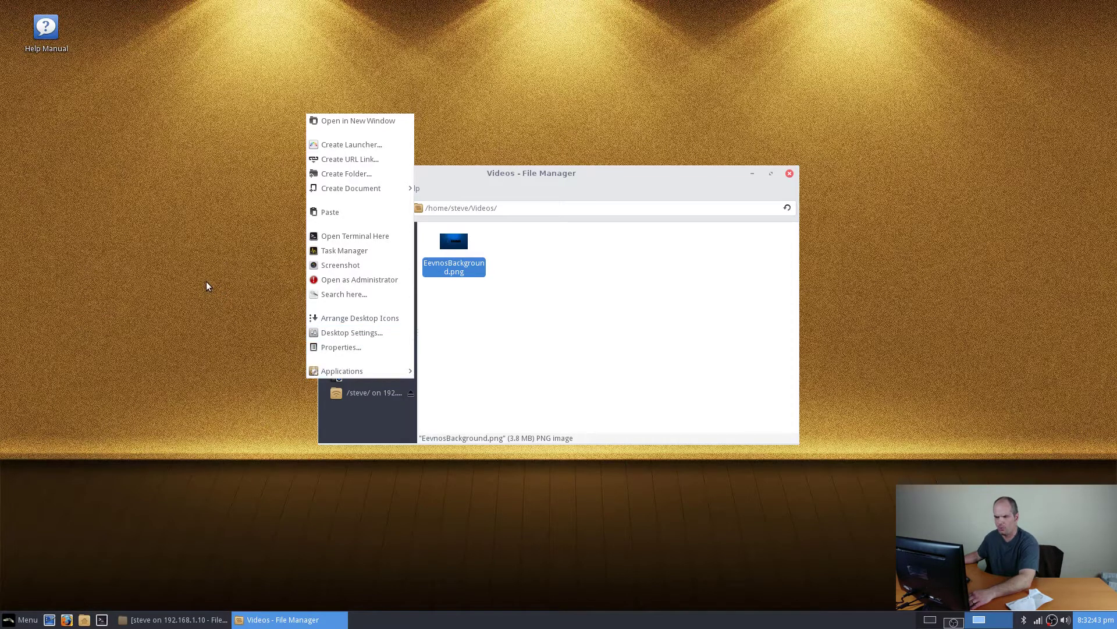
click(190, 260)
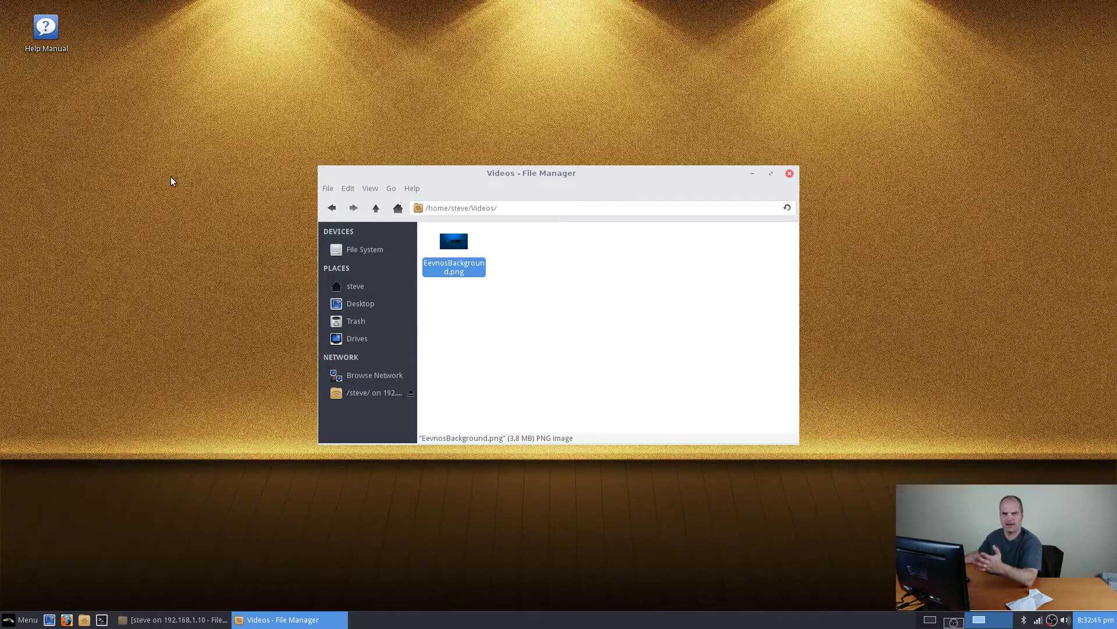
Open Desktop Settings and toggle timed background changes on, then back off.
right_click(174, 162)
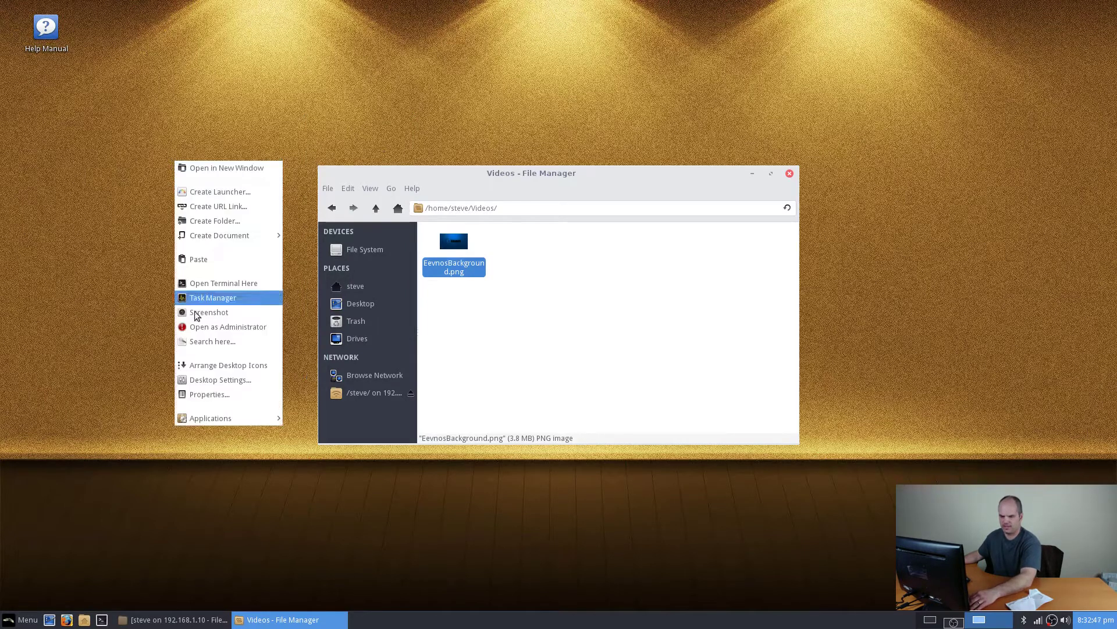
click(209, 381)
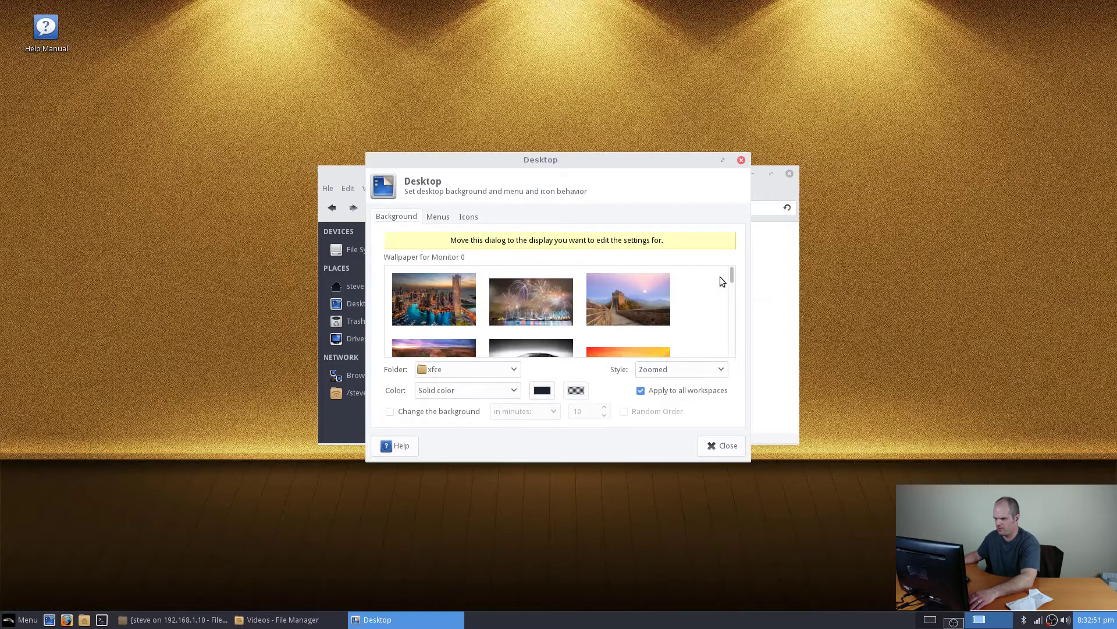
drag(733, 277, 735, 357)
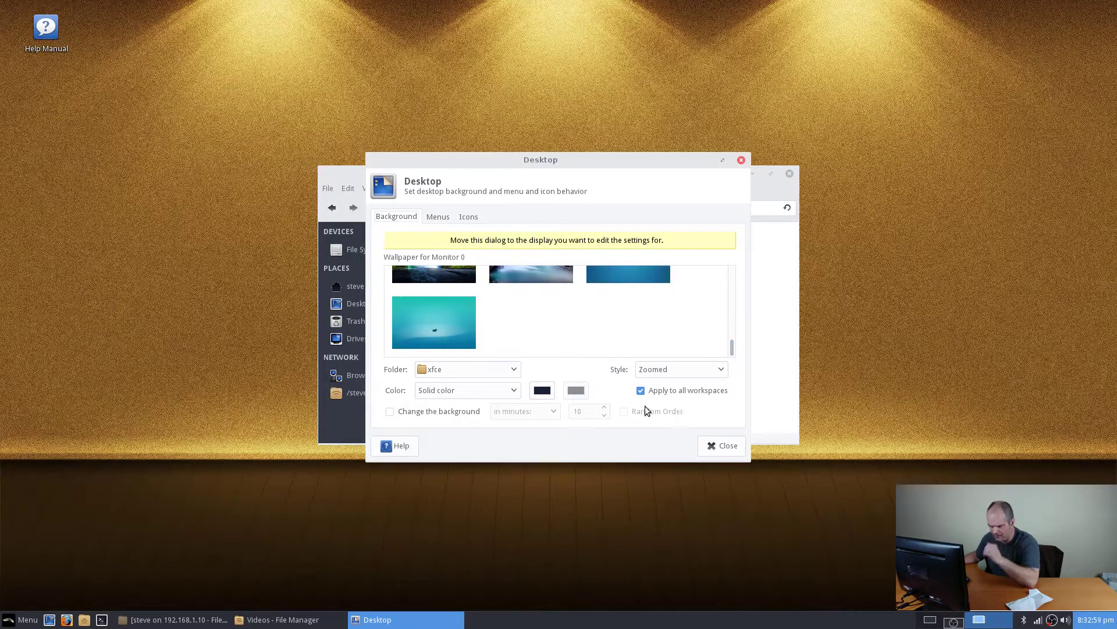
click(417, 412)
click(443, 411)
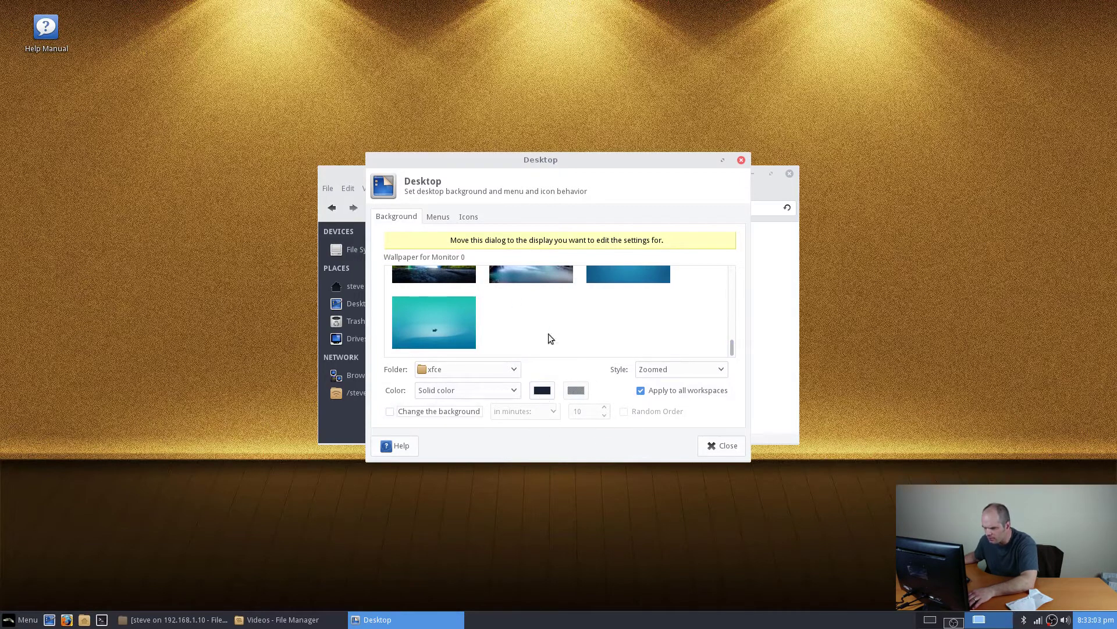
Set the wallpaper folder to the home Pictures folder so EevnosBackground.png becomes the wallpaper.
click(507, 373)
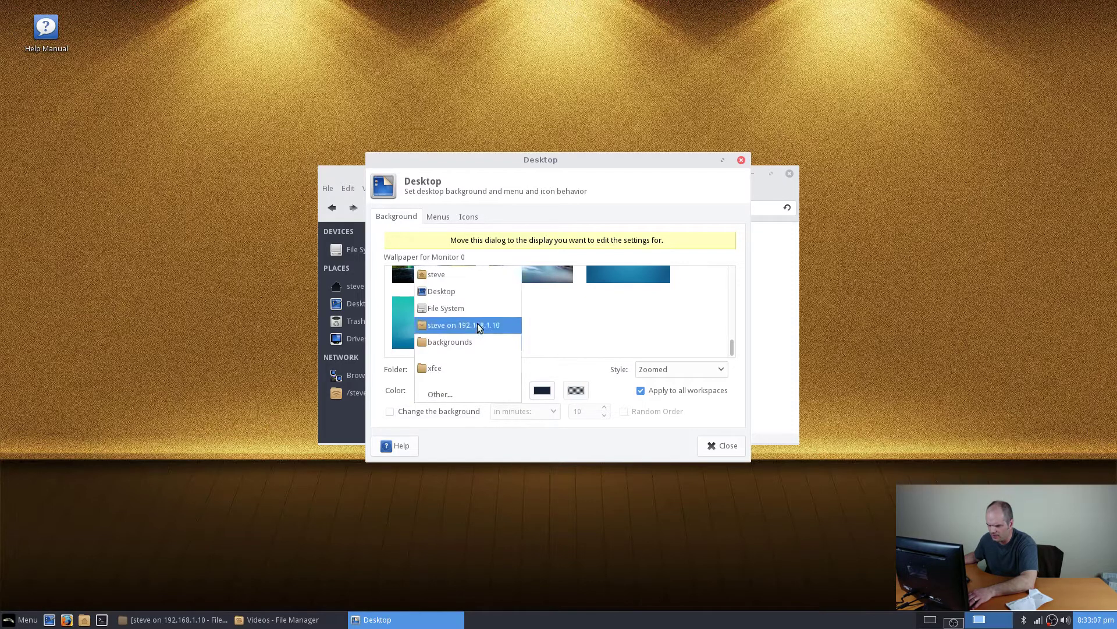
click(483, 394)
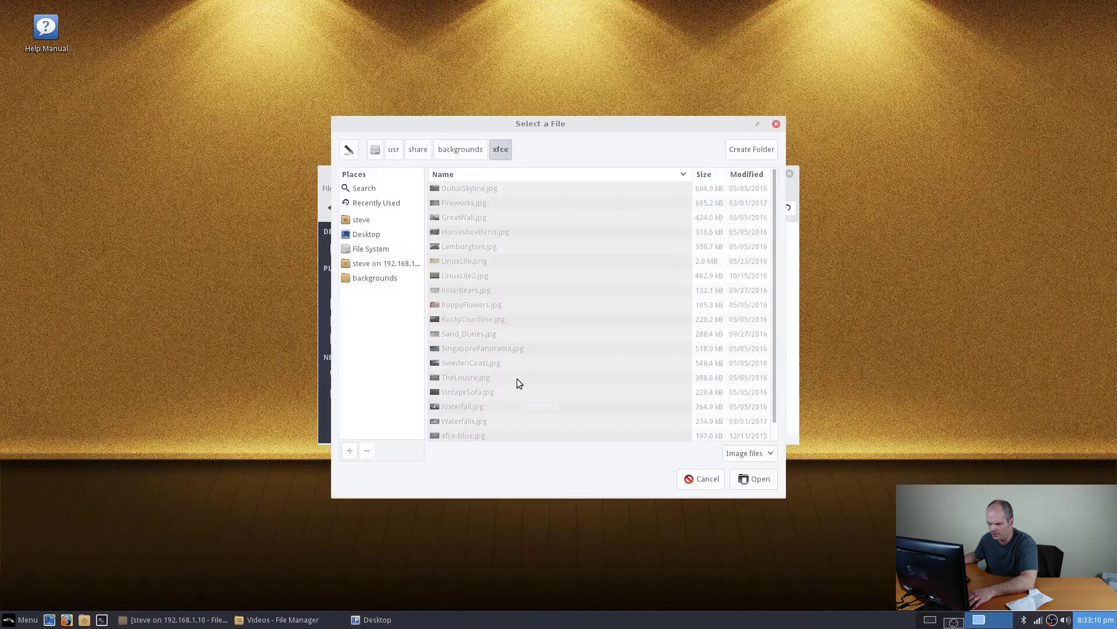
click(363, 223)
double_click(463, 289)
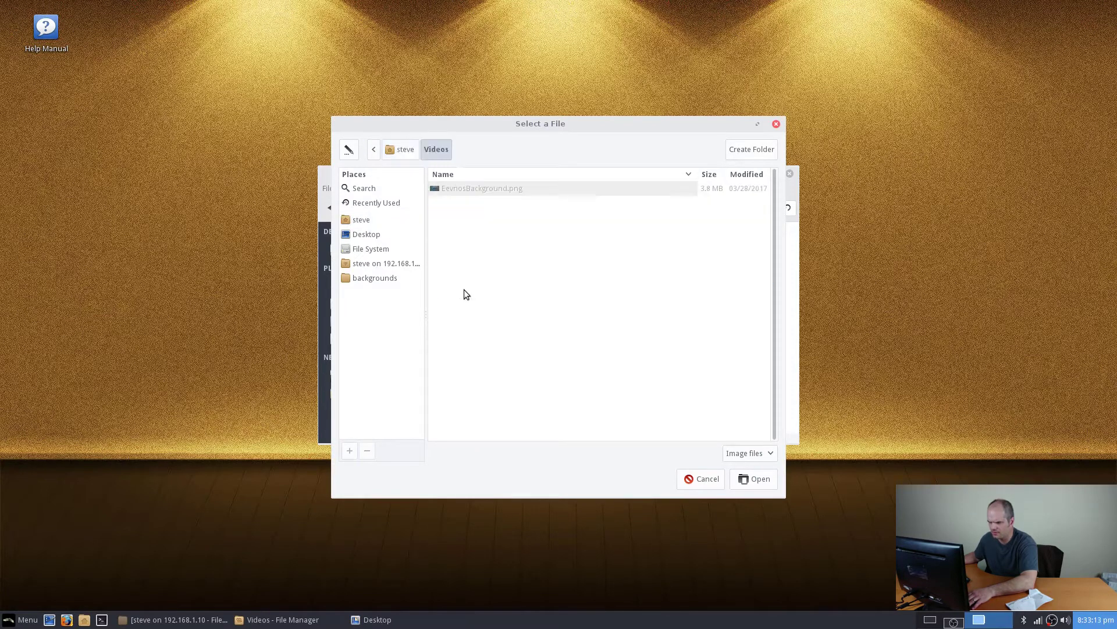
click(371, 222)
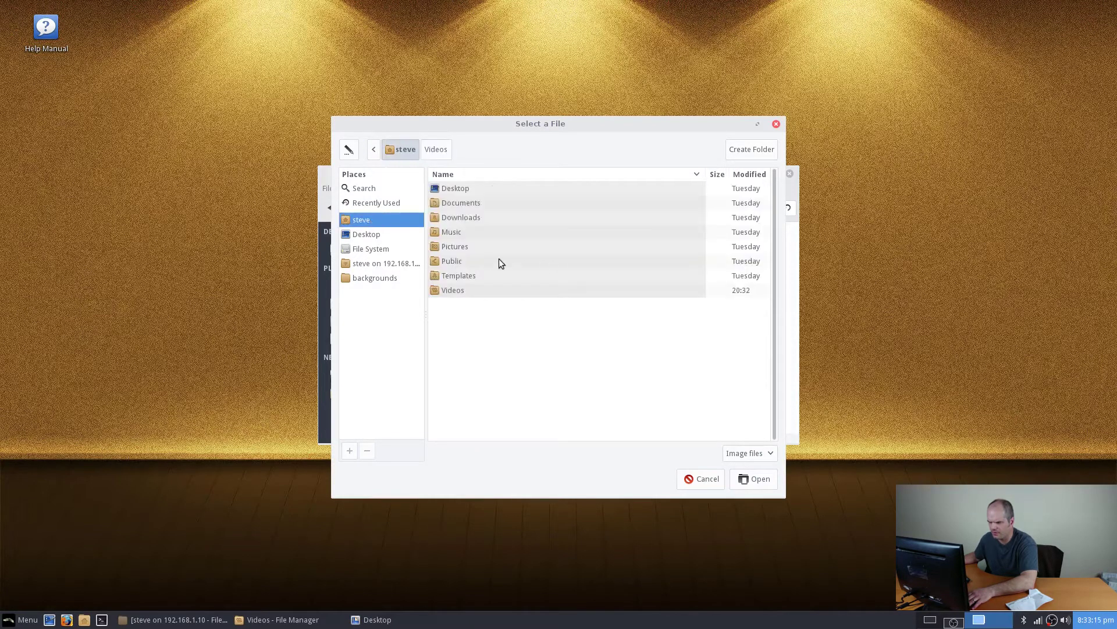
double_click(464, 245)
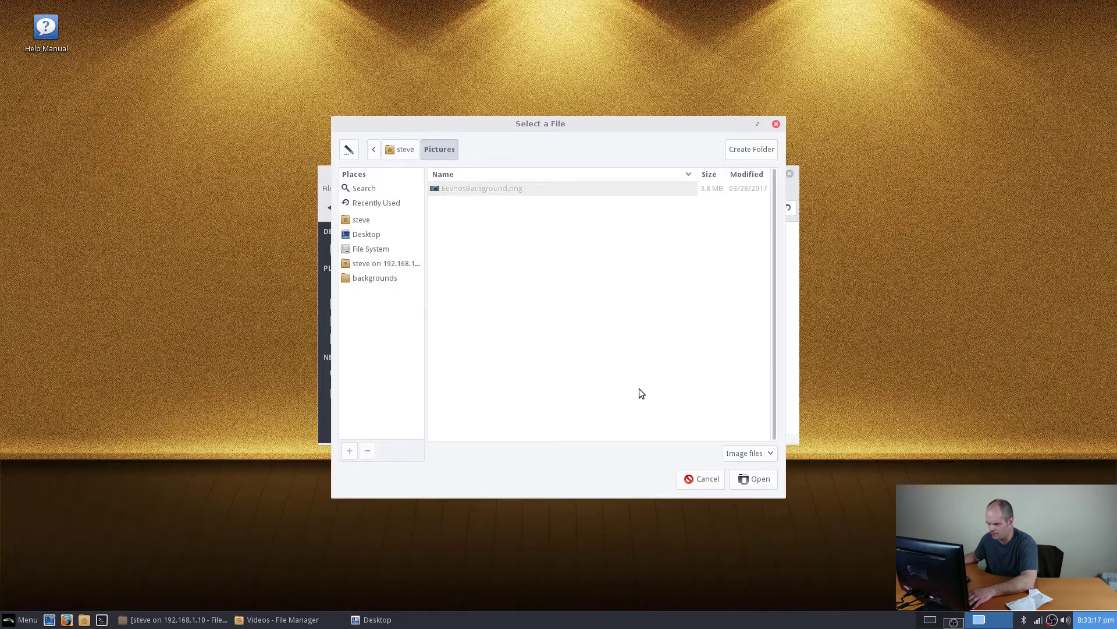
click(754, 479)
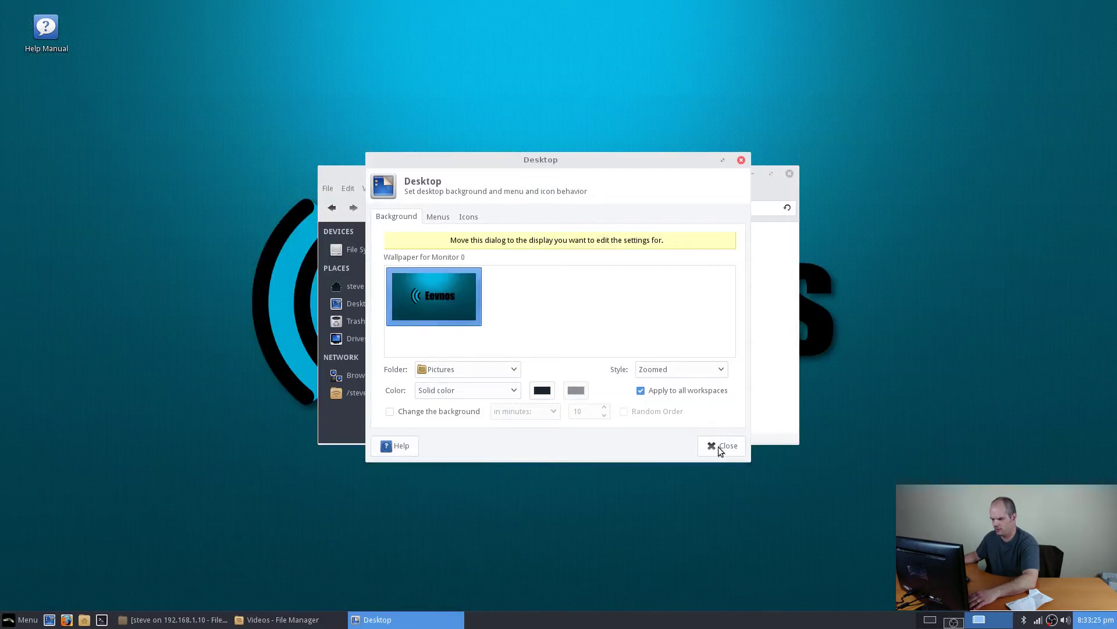
click(718, 446)
Close the leftover file manager window and bring up the Panel Preferences dialog.
click(790, 174)
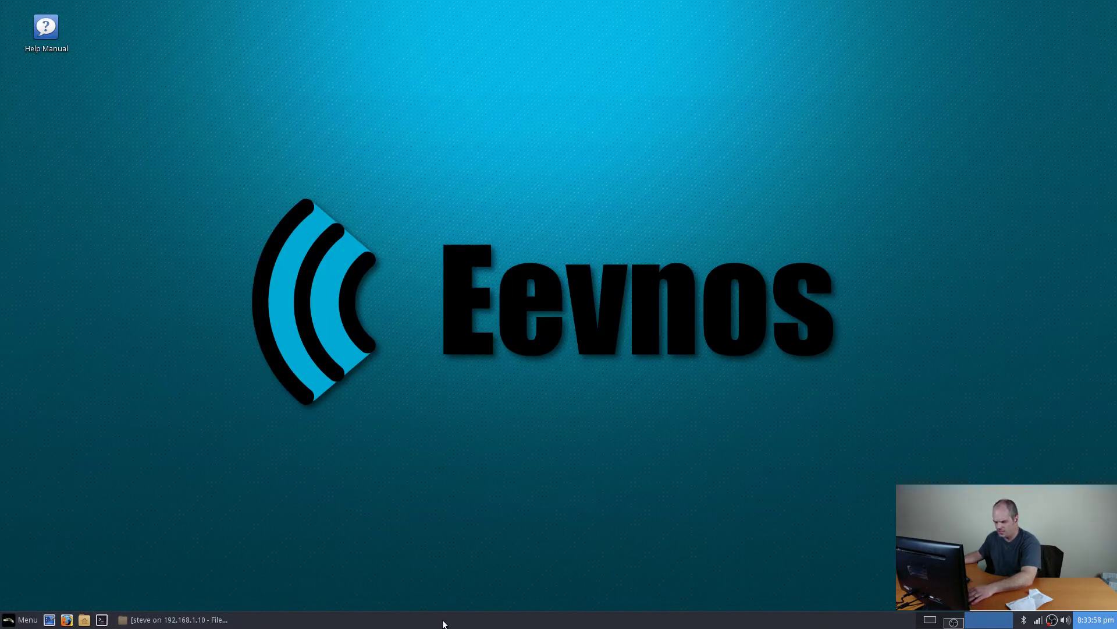
right_click(441, 619)
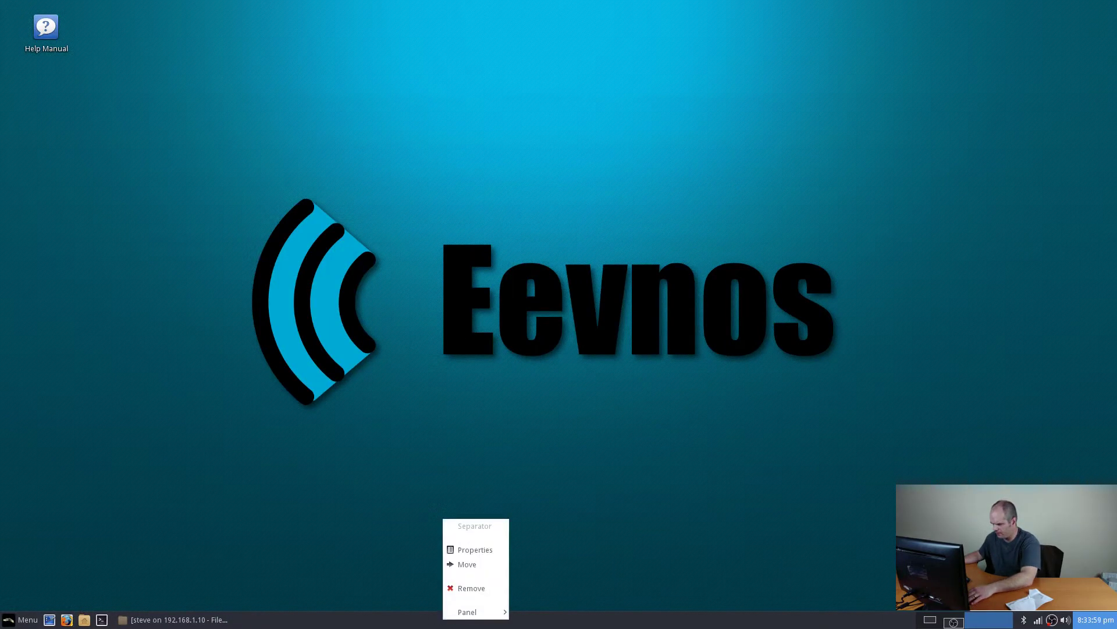
key(Escape)
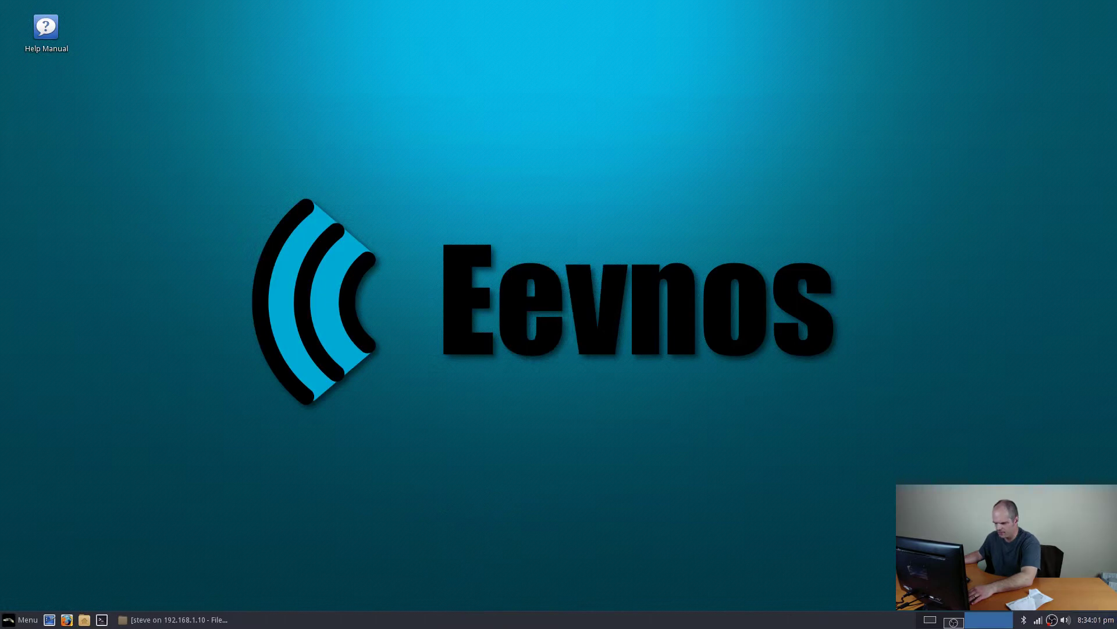
right_click(498, 622)
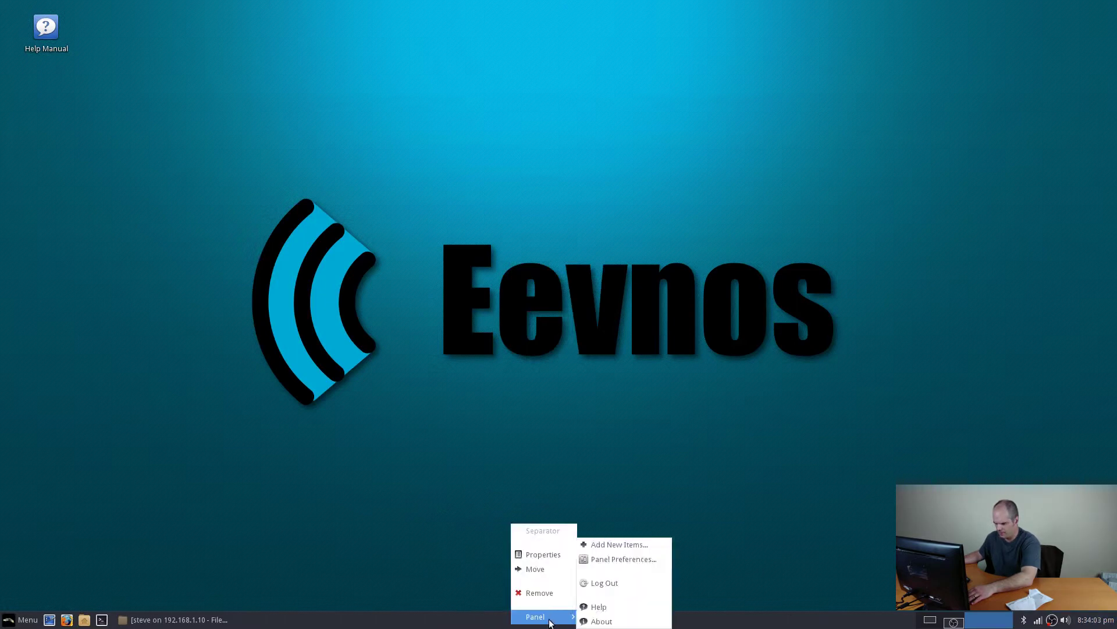
mouse_move(551, 621)
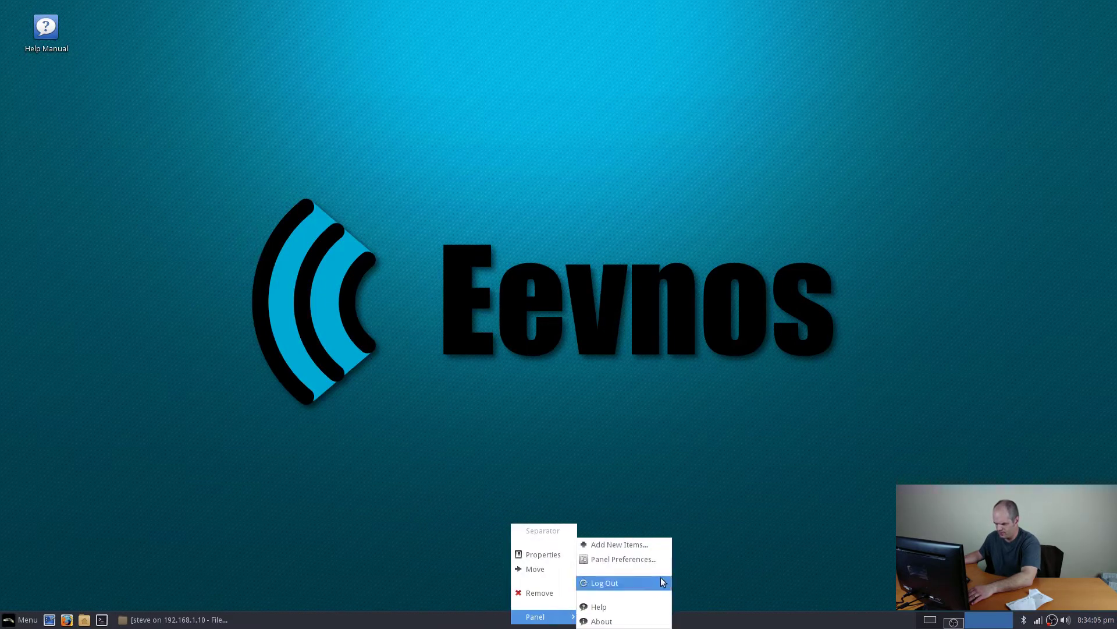
click(635, 559)
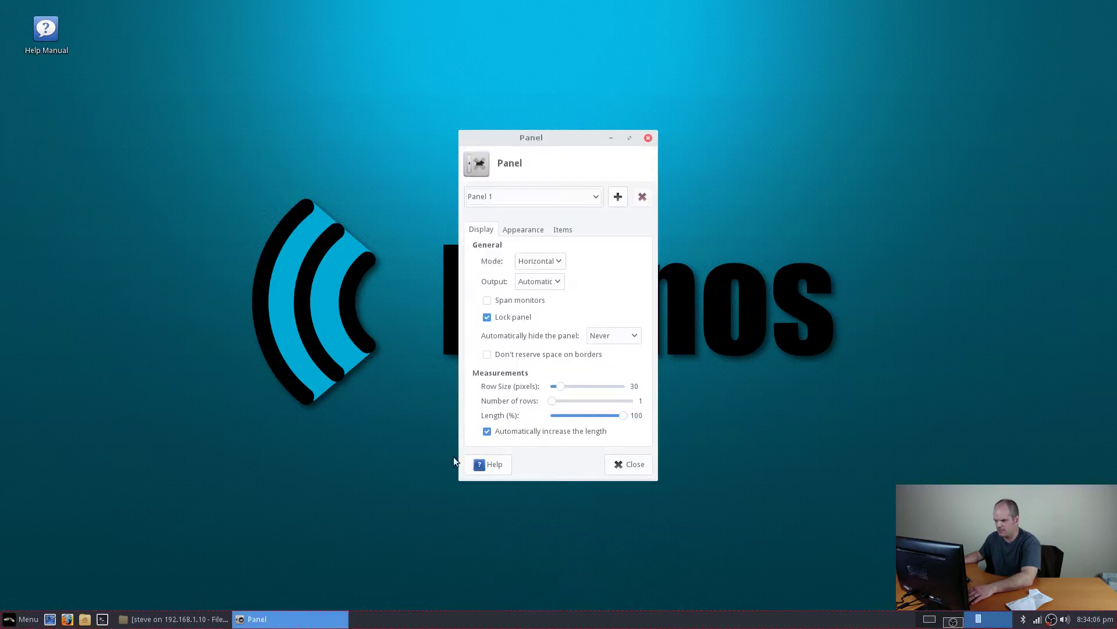
Review Panel 1's Appearance and Items settings, then close the preferences unchanged.
click(521, 232)
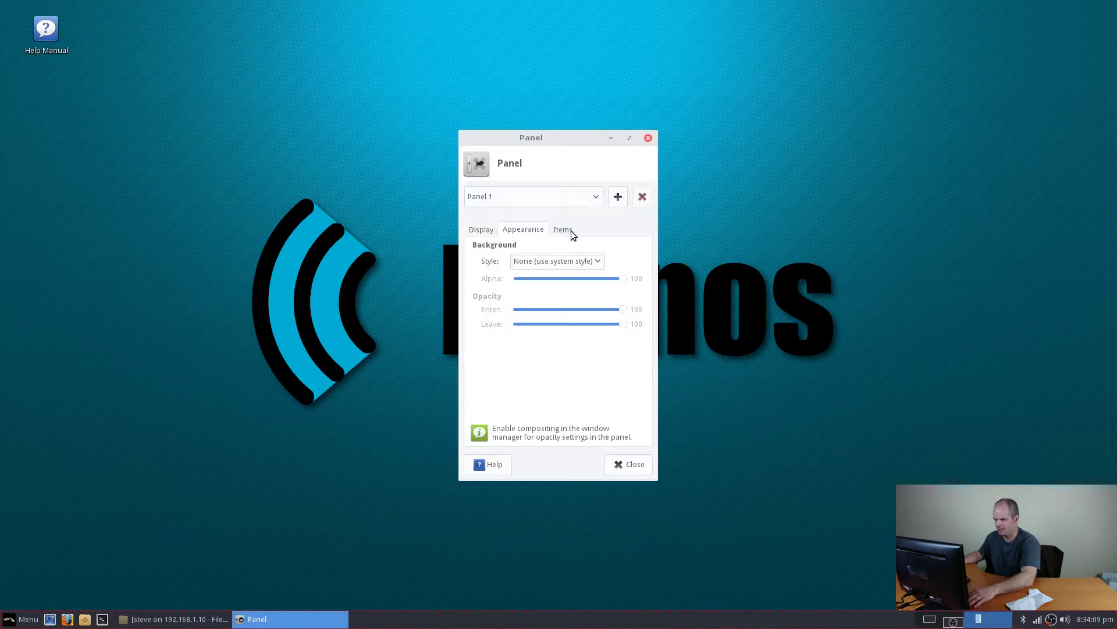
click(570, 230)
click(631, 470)
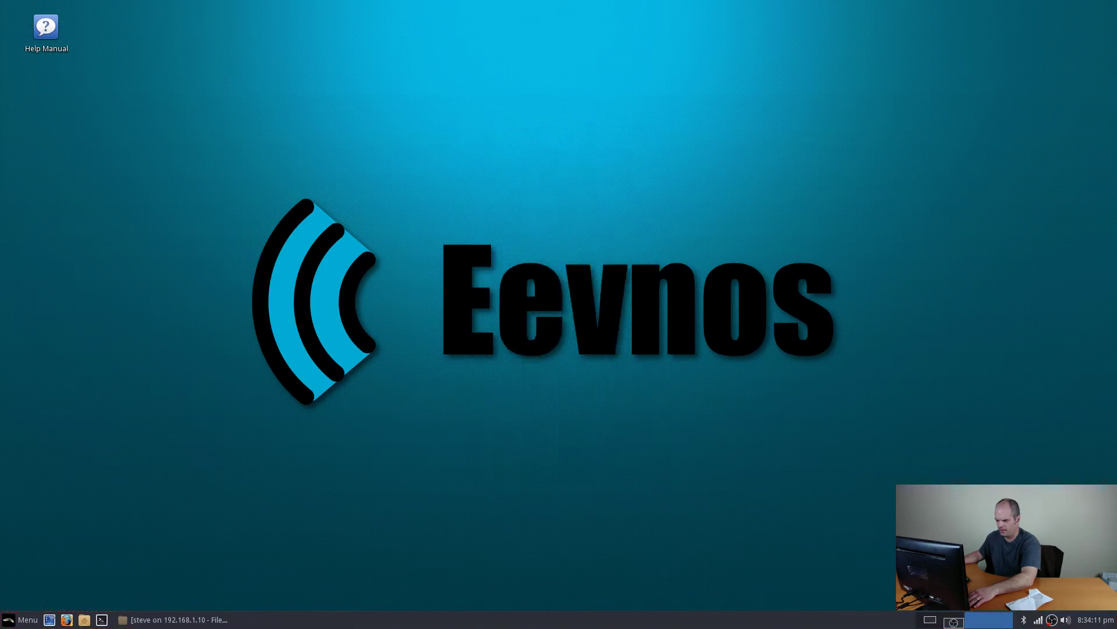
right_click(537, 621)
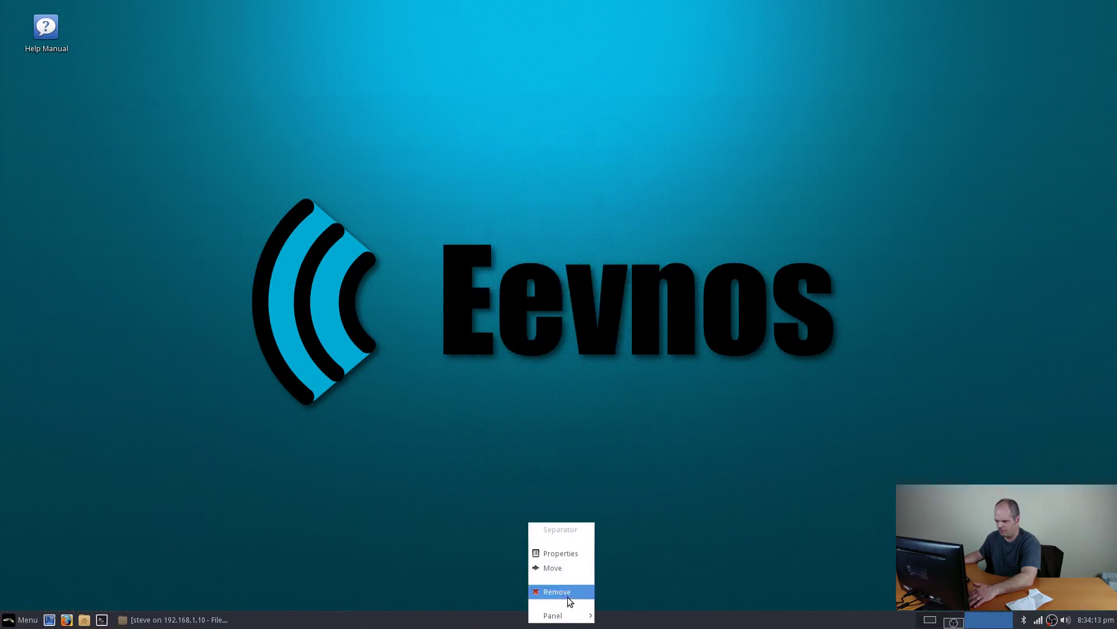
mouse_move(568, 618)
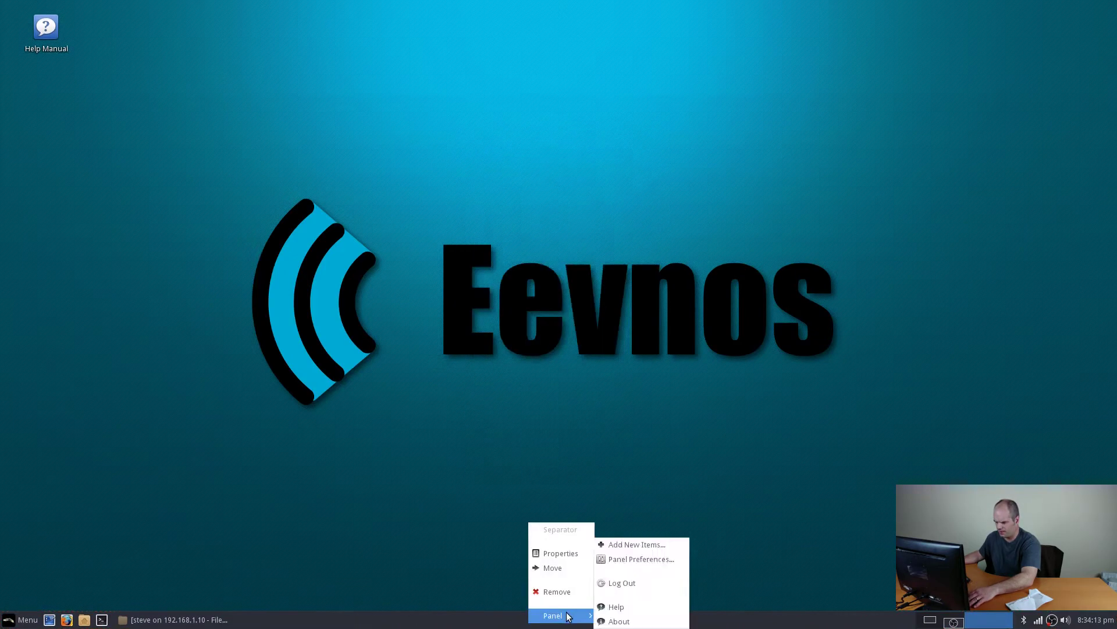
Add the Trash Applet plugin to the Xfce panel.
click(669, 545)
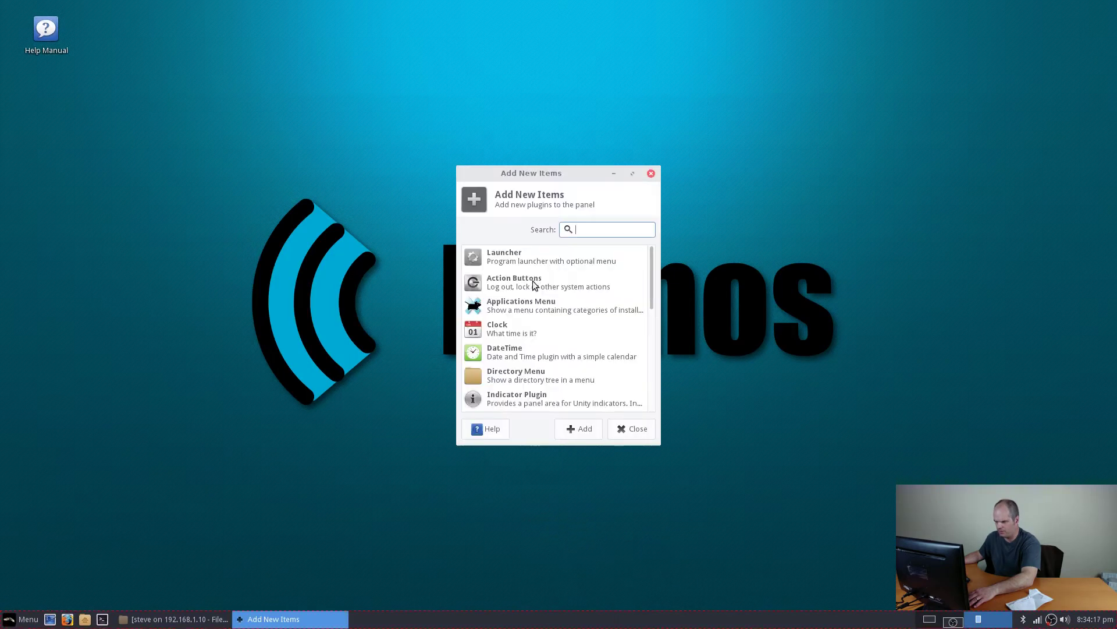
drag(654, 272, 673, 375)
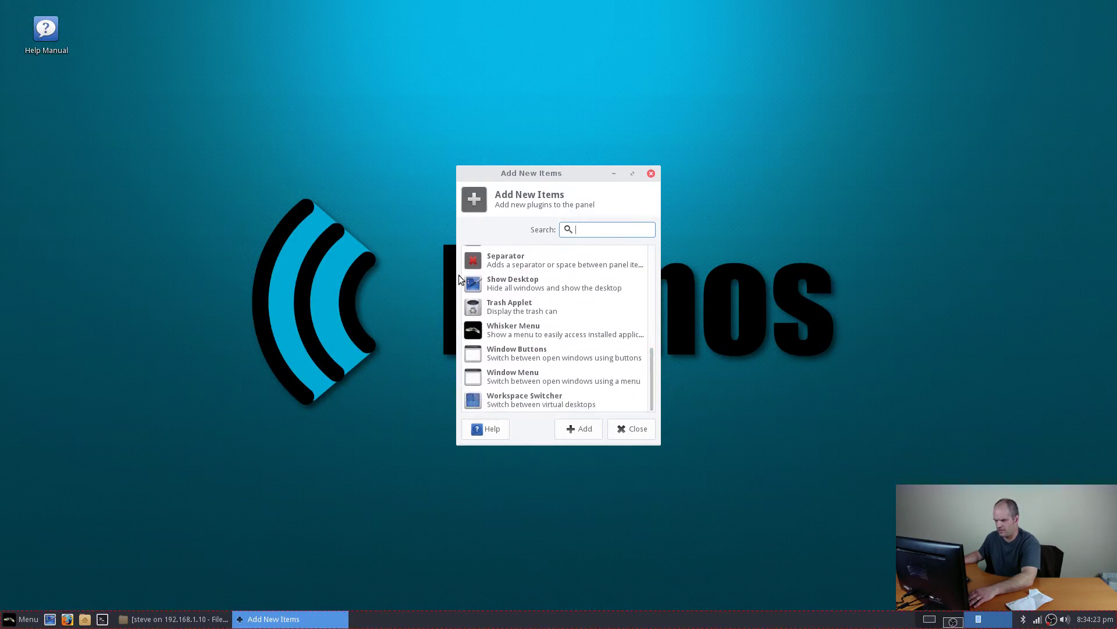
click(527, 315)
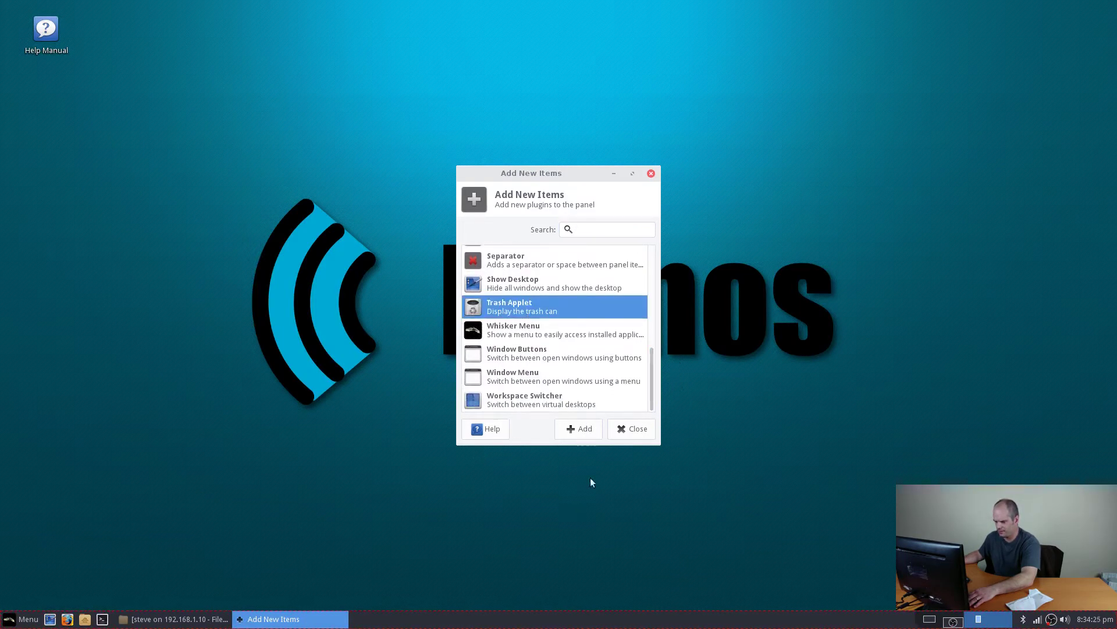
click(584, 431)
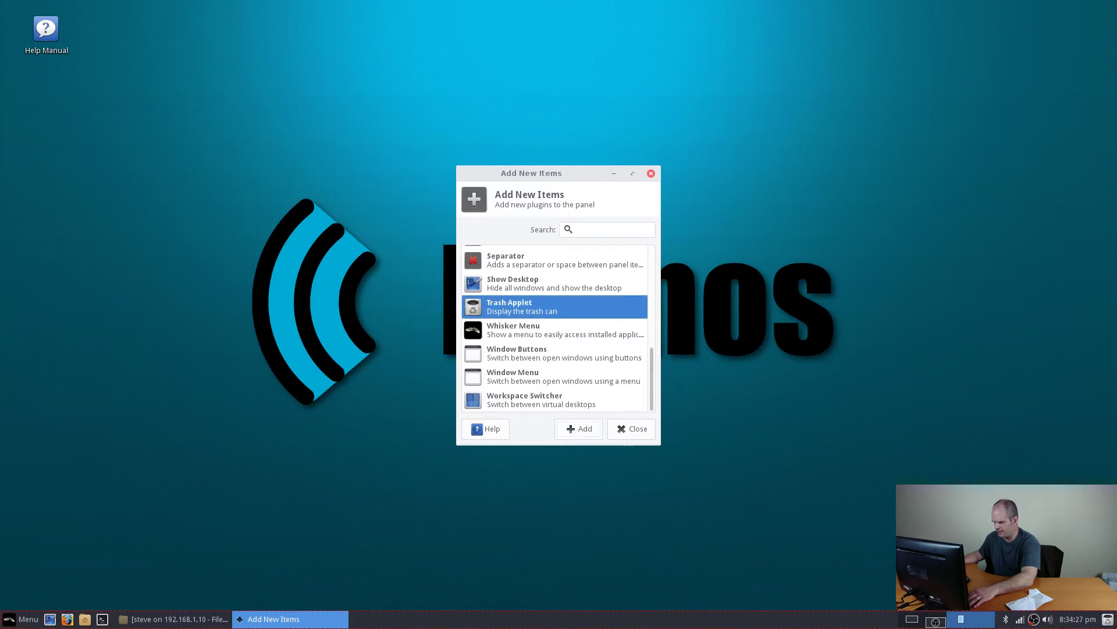
click(652, 174)
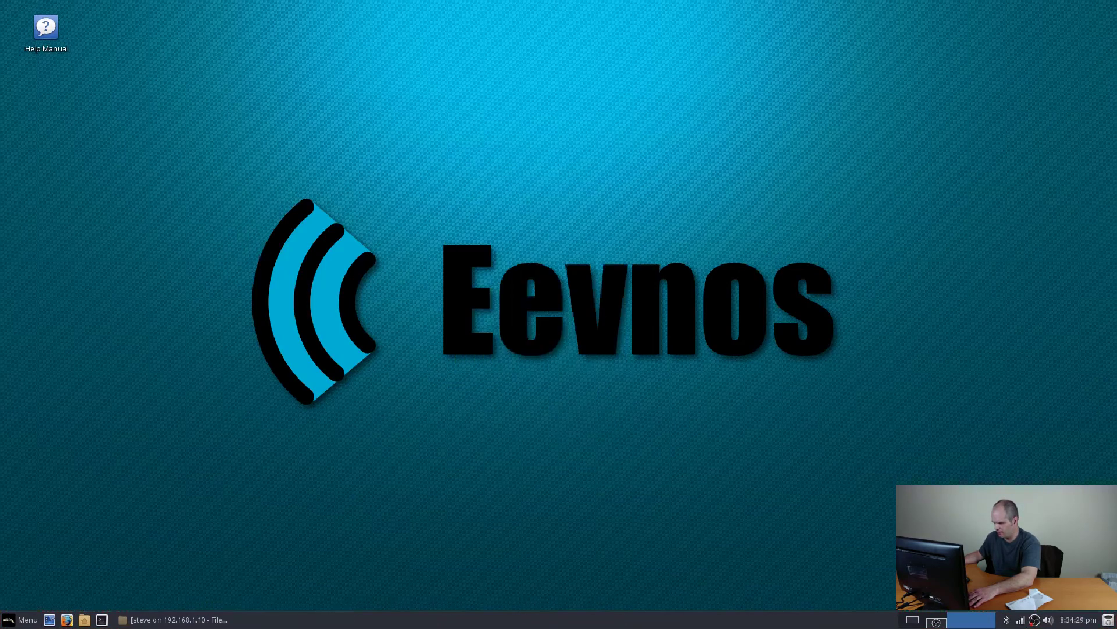
Open the empty Trash folder from the new panel trash icon.
right_click(1109, 623)
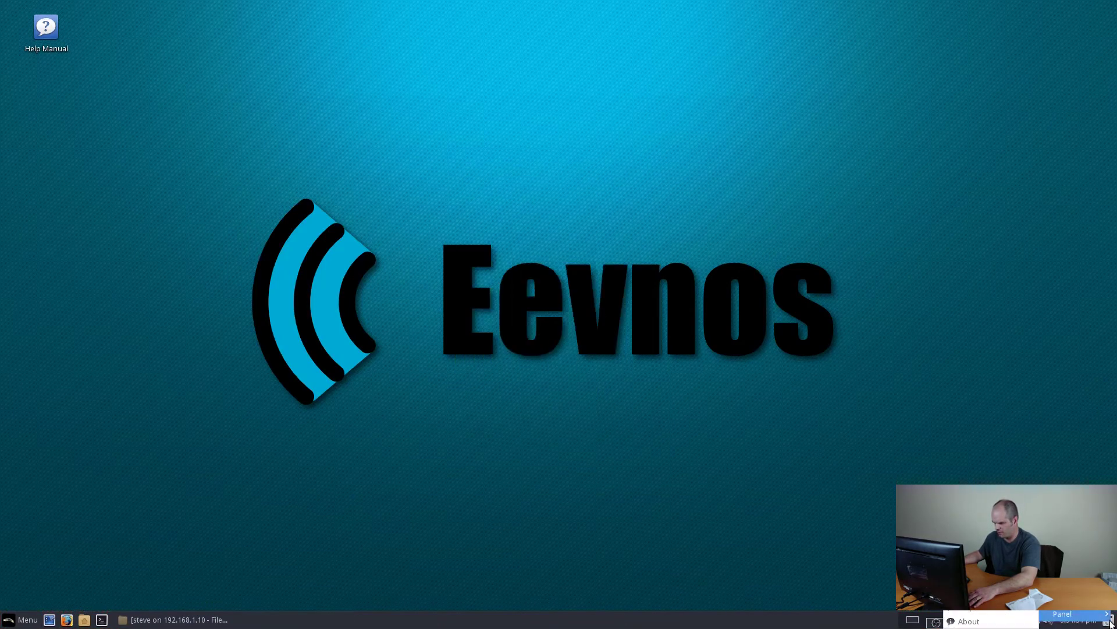
key(Escape)
click(1110, 620)
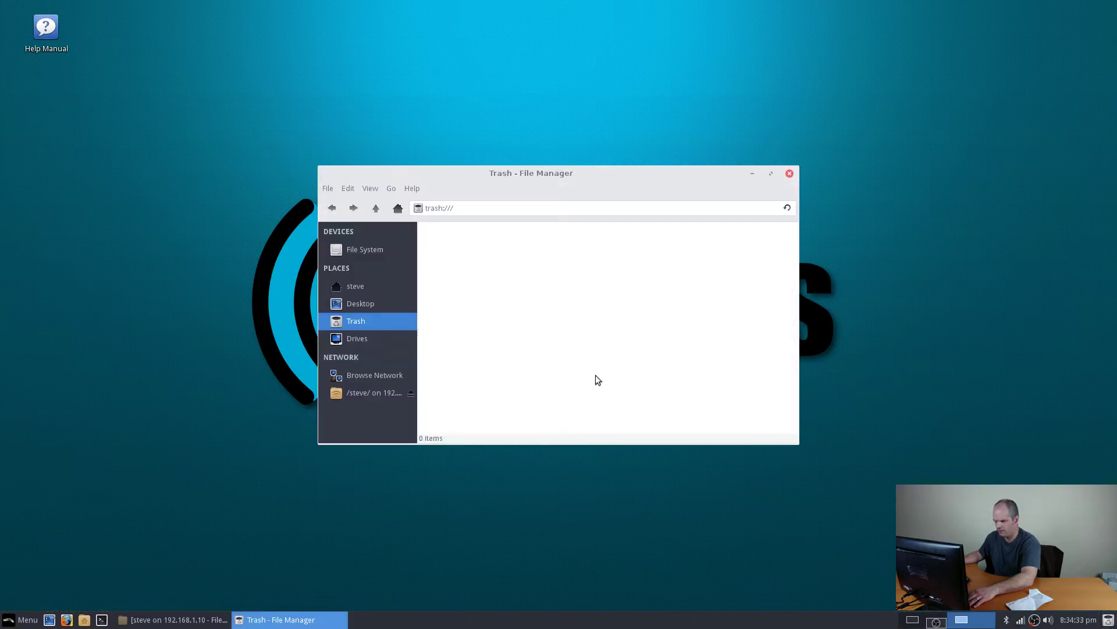
Close the empty Trash file manager window.
click(791, 174)
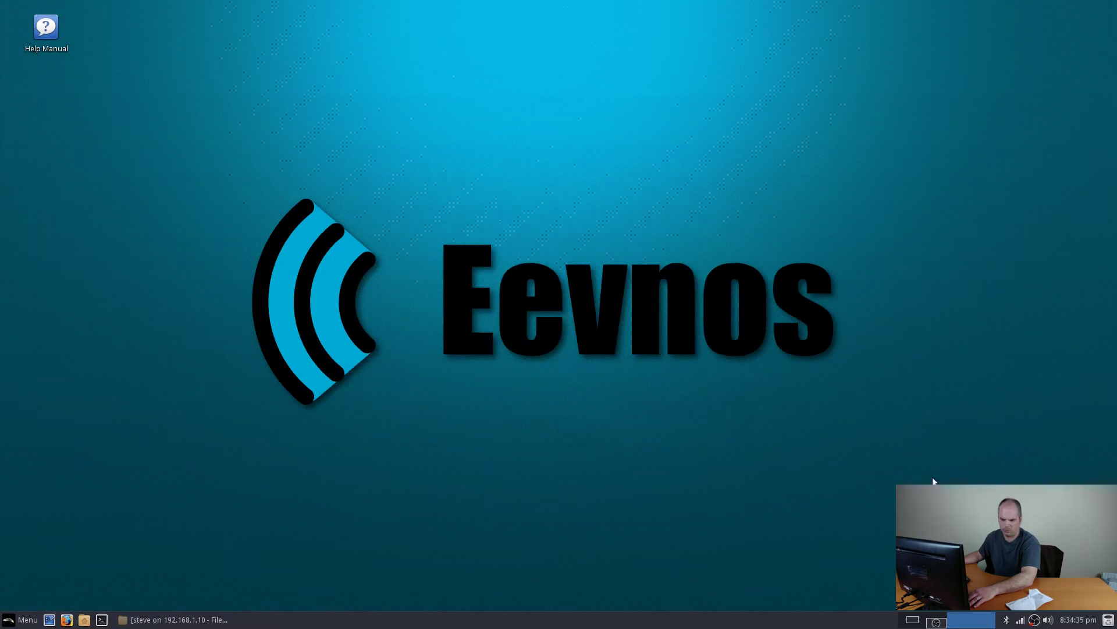